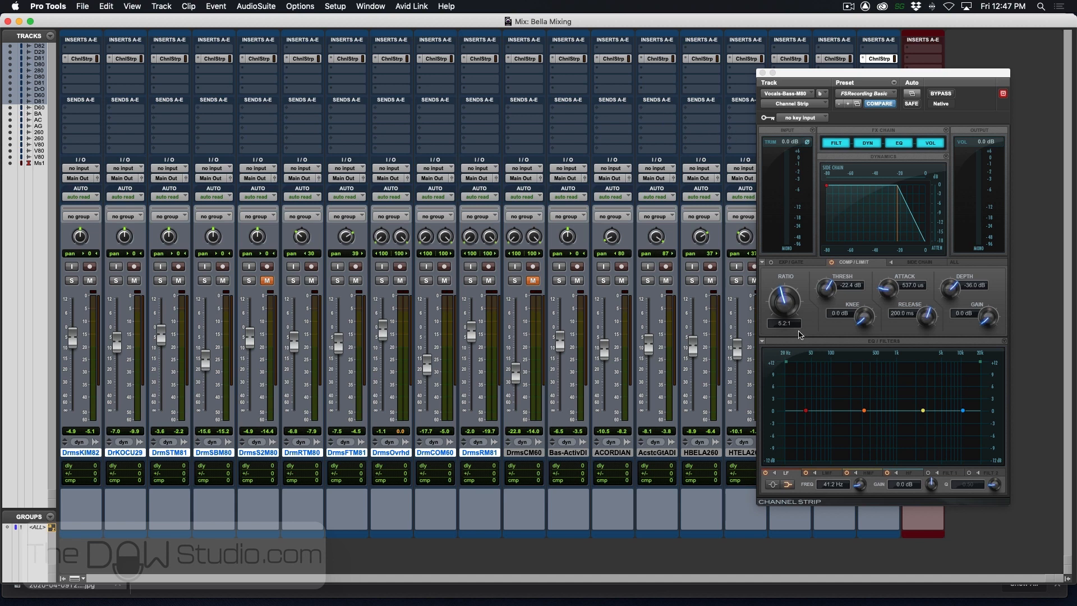
- Solo the inside kick track and, in its Channel Strip EQ, cut HMF about 5.8 dB at 701 Hz and boost LMF about 2.2 dB at 87 Hz
{"action": "left_click", "coordinate": [77, 59]}
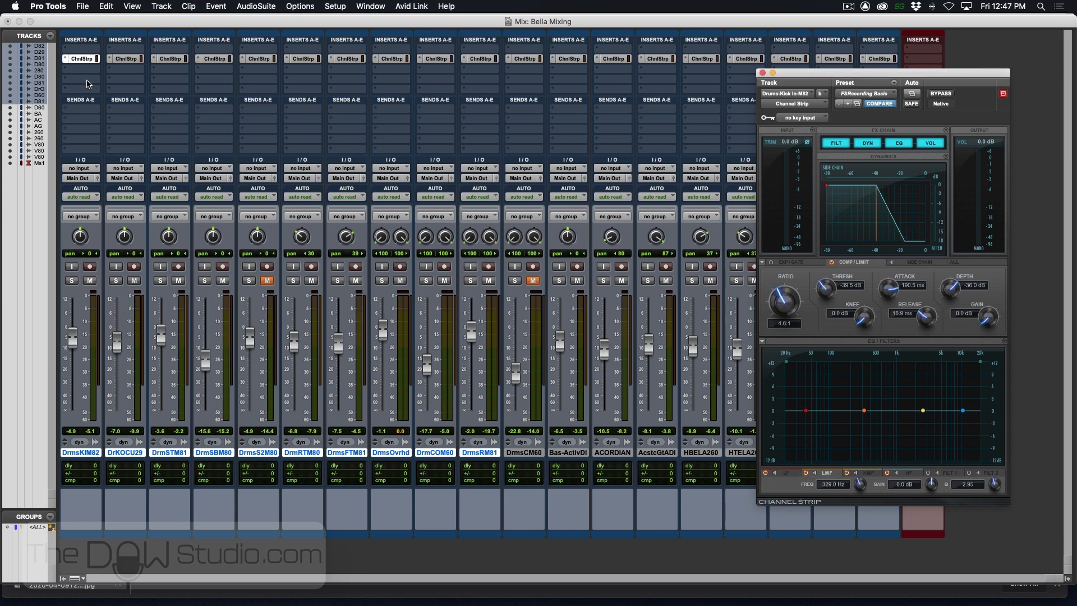
{"action": "left_click", "coordinate": [71, 280]}
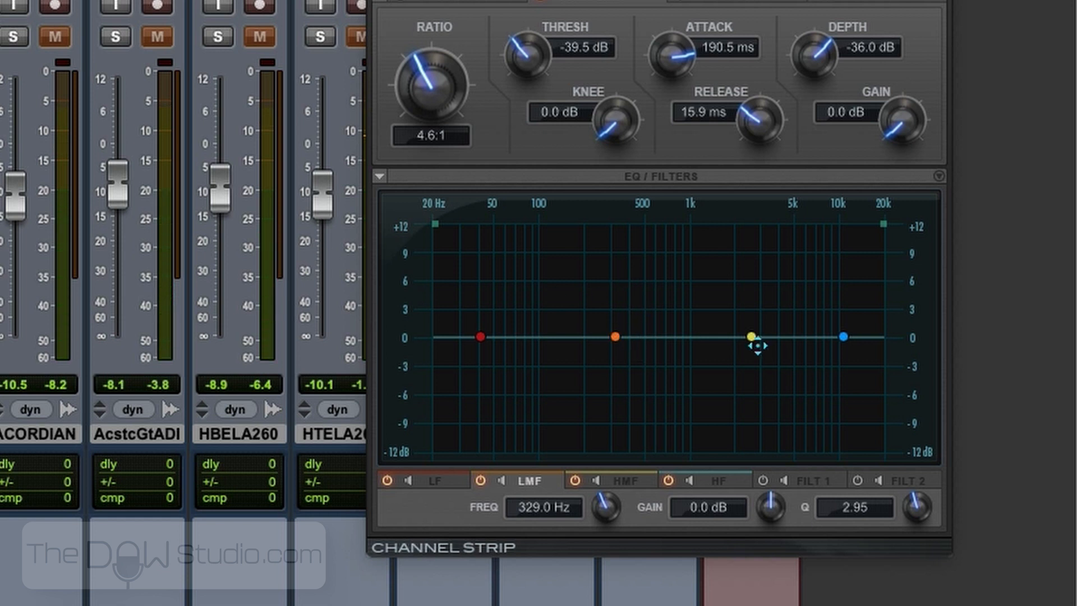
{"action": "left_click_drag", "start_coordinate": [753, 337], "coordinate": [665, 389]}
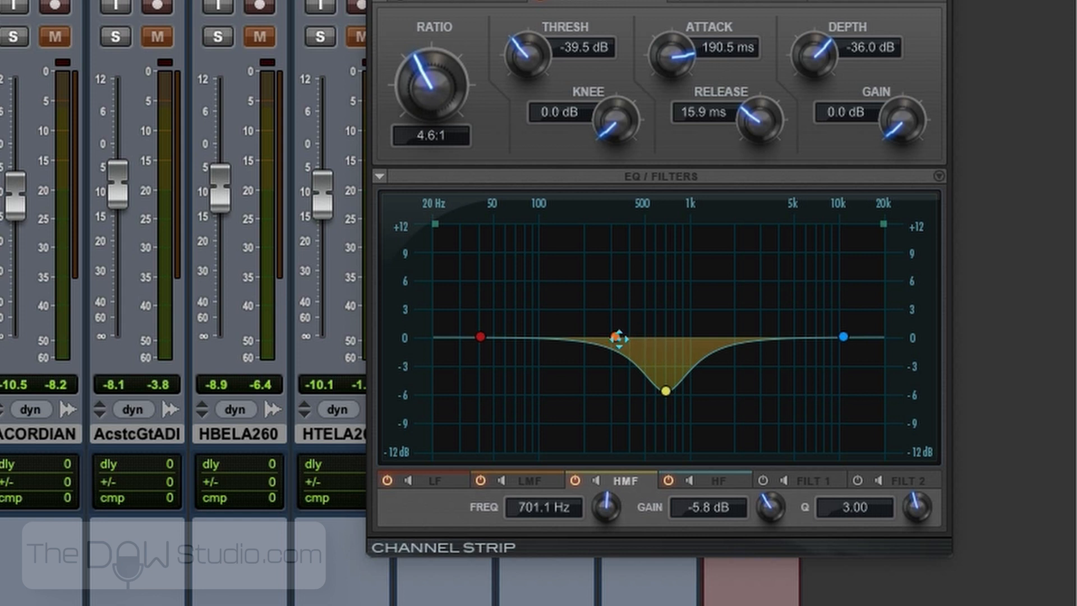
{"action": "left_click_drag", "start_coordinate": [618, 337], "coordinate": [526, 316]}
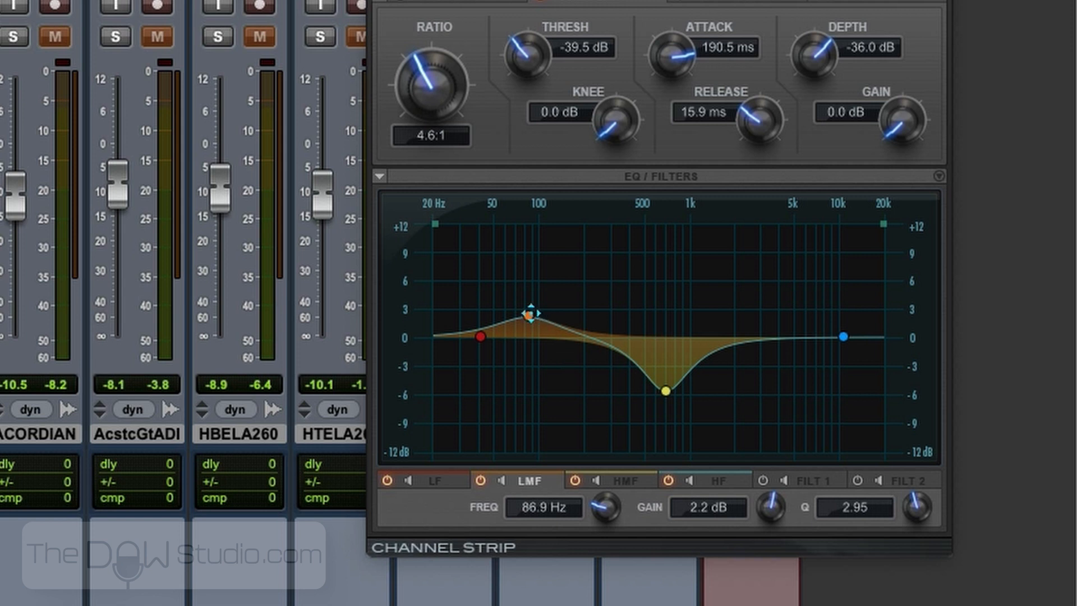
- Turn the inside kick's LMF boost into a slight cut, and make its LF band a bell with Q 4.68, boosted near 50 Hz
{"action": "left_click_drag", "start_coordinate": [529, 316], "coordinate": [480, 334]}
{"action": "left_click", "coordinate": [405, 508]}
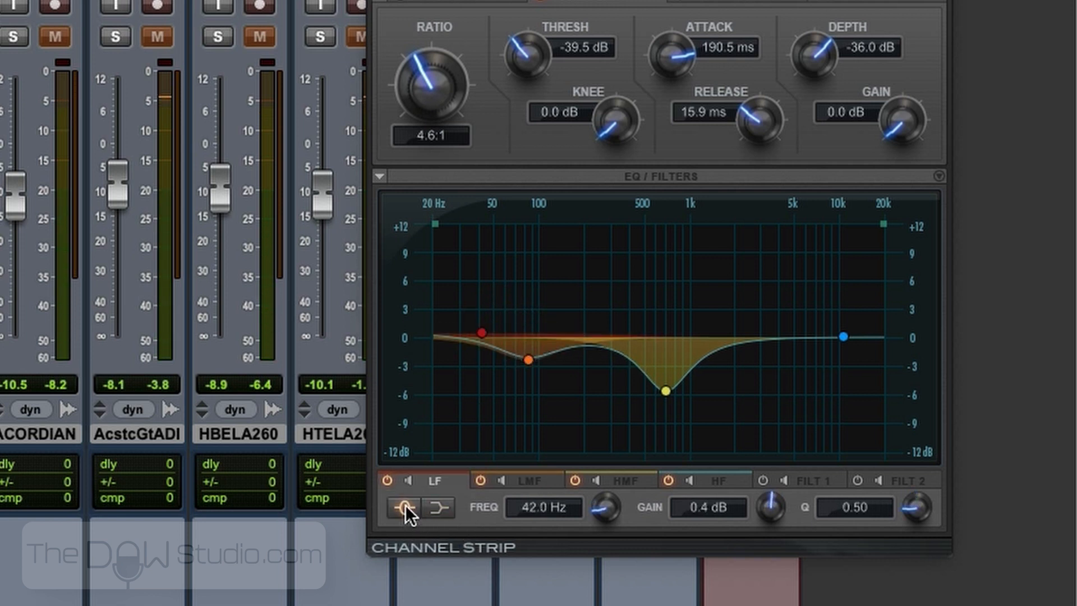
{"action": "left_click_drag", "start_coordinate": [482, 332], "coordinate": [480, 317]}
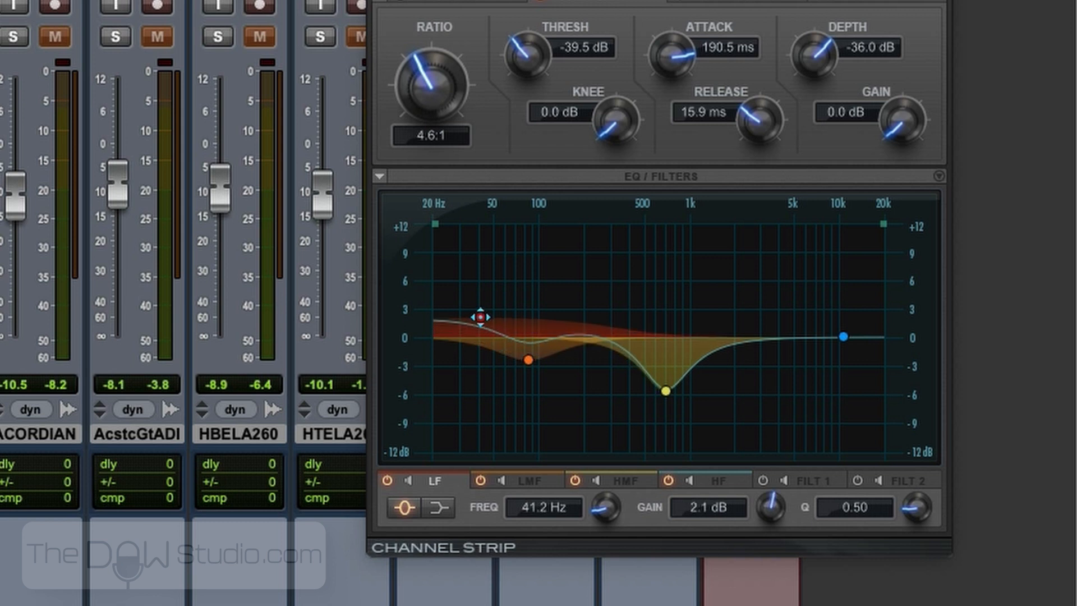
{"action": "left_click_drag", "start_coordinate": [910, 503], "coordinate": [918, 443]}
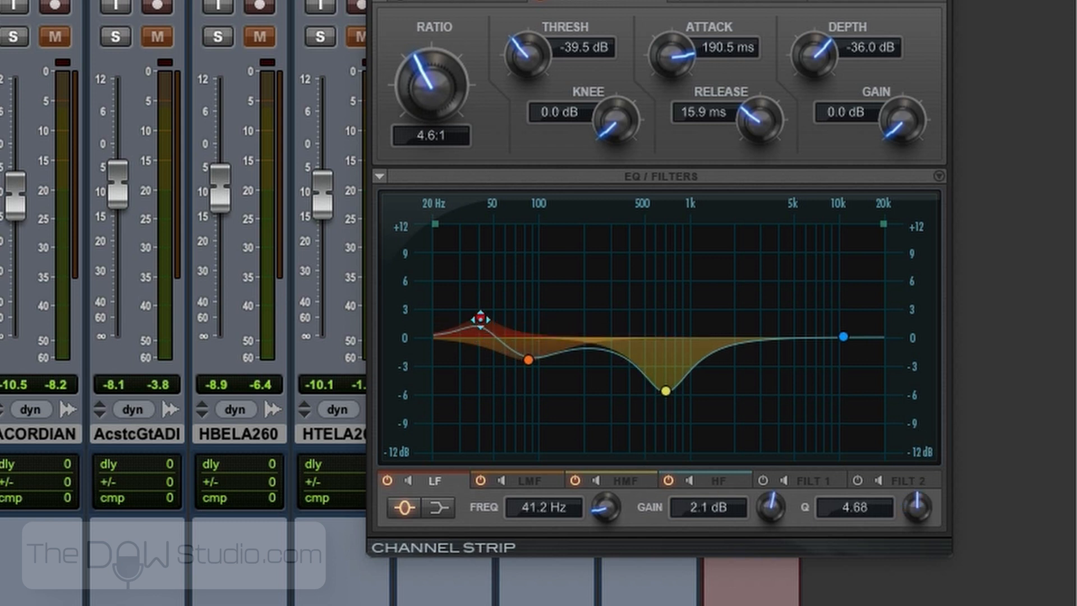
{"action": "left_click_drag", "start_coordinate": [480, 319], "coordinate": [496, 306]}
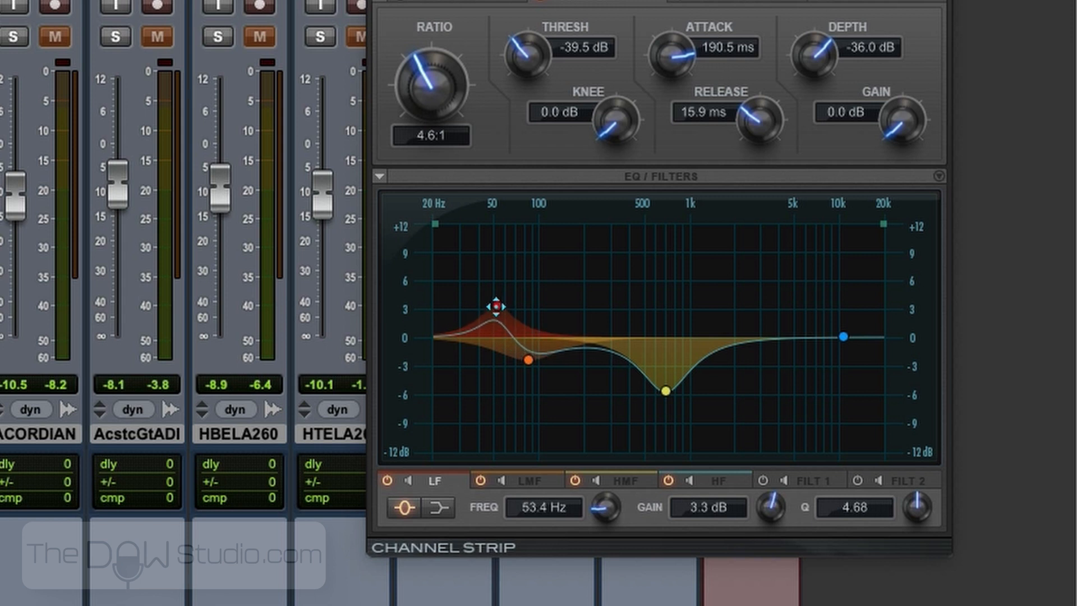
{"action": "left_click_drag", "start_coordinate": [495, 308], "coordinate": [493, 293]}
- Refine the inside kick's low end to about +3.9 dB at 49.3 Hz on LF and -2.3 dB at 90.5 Hz on LMF
{"action": "mouse_move", "coordinate": [528, 361]}
{"action": "left_mouse_down"}
{"action": "mouse_move", "coordinate": [548, 344]}
{"action": "mouse_move", "coordinate": [539, 342]}
{"action": "mouse_move", "coordinate": [535, 374]}
{"action": "mouse_move", "coordinate": [522, 359]}
{"action": "left_mouse_up"}
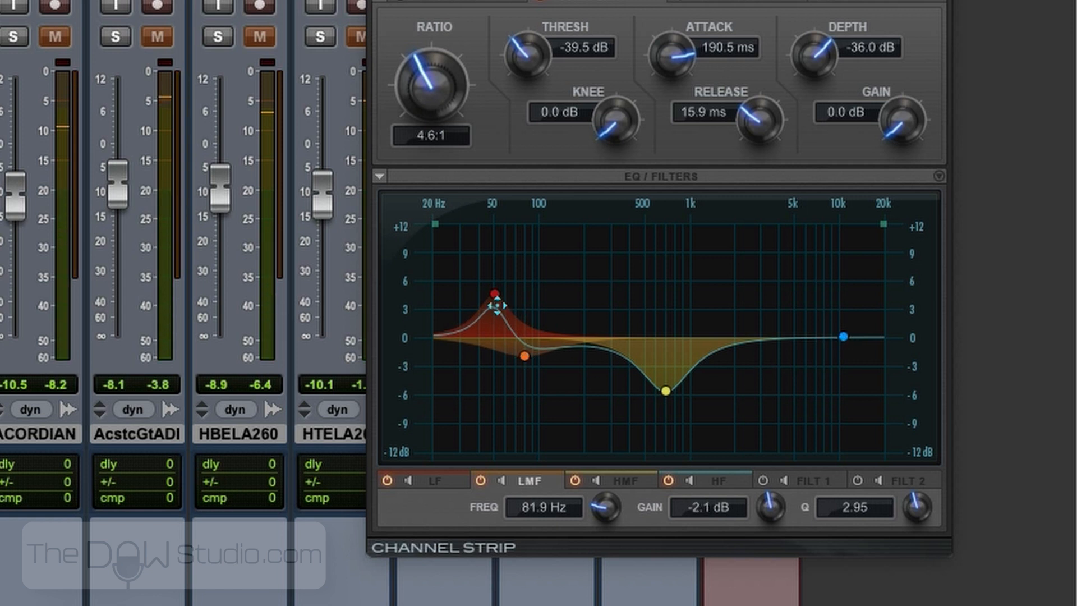
{"action": "left_click_drag", "start_coordinate": [494, 294], "coordinate": [493, 300]}
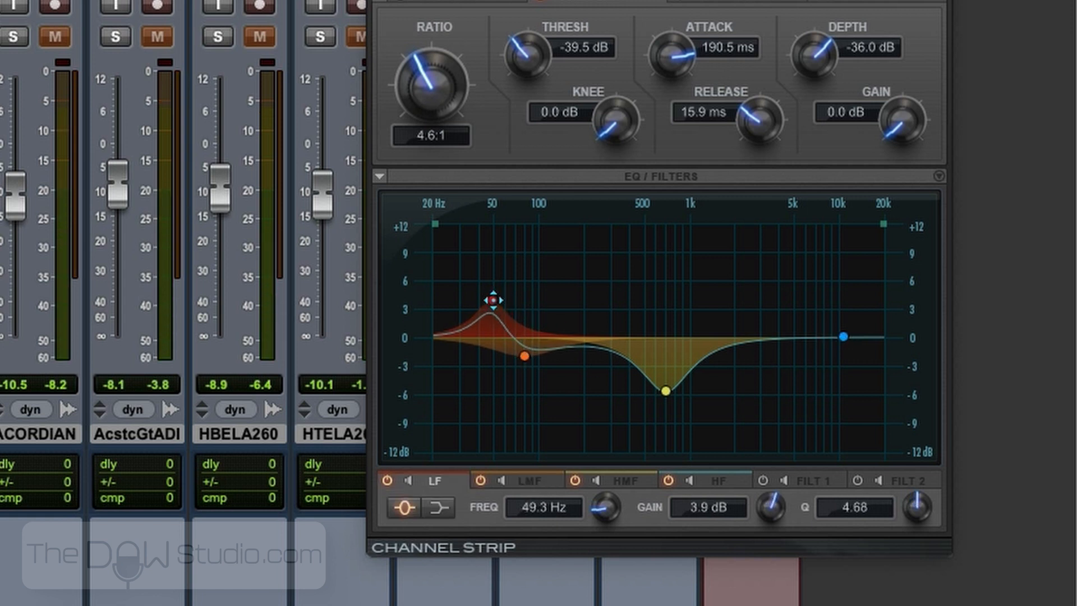
{"action": "left_click_drag", "start_coordinate": [523, 357], "coordinate": [529, 355]}
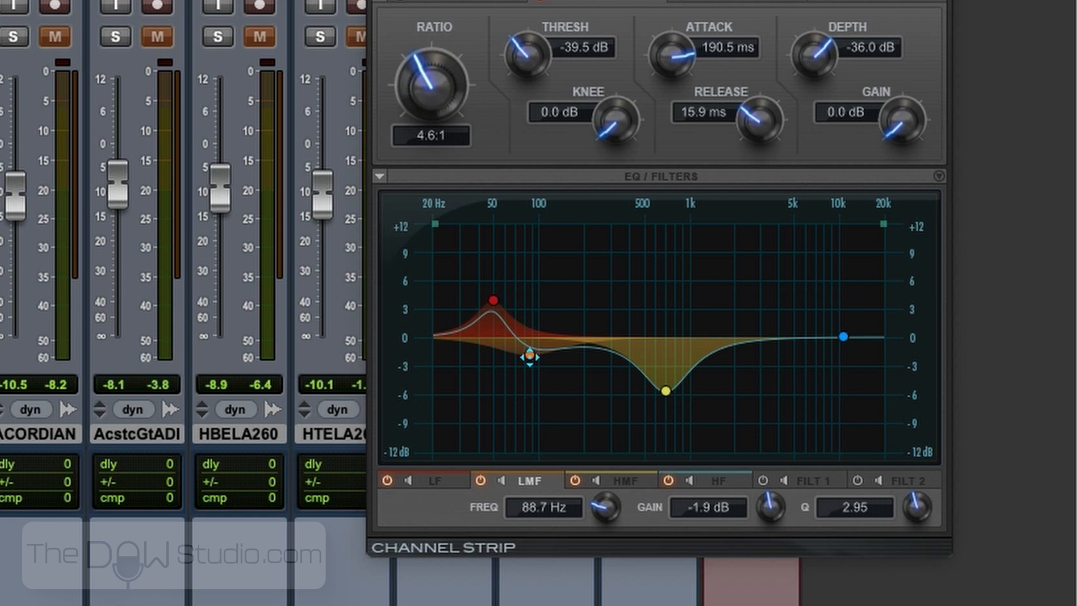
{"action": "left_click_drag", "start_coordinate": [530, 357], "coordinate": [529, 365]}
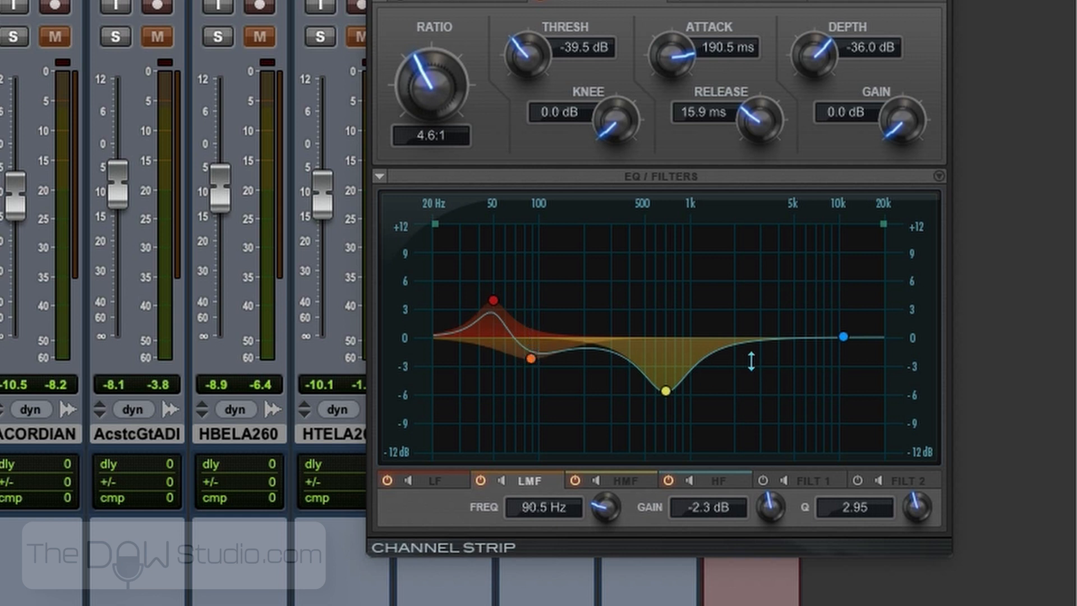
- Make the inside kick's HF band a bell with Q about 4.54, boosted about 1.4 dB at 2.9 kHz
{"action": "left_click_drag", "start_coordinate": [845, 337], "coordinate": [796, 318]}
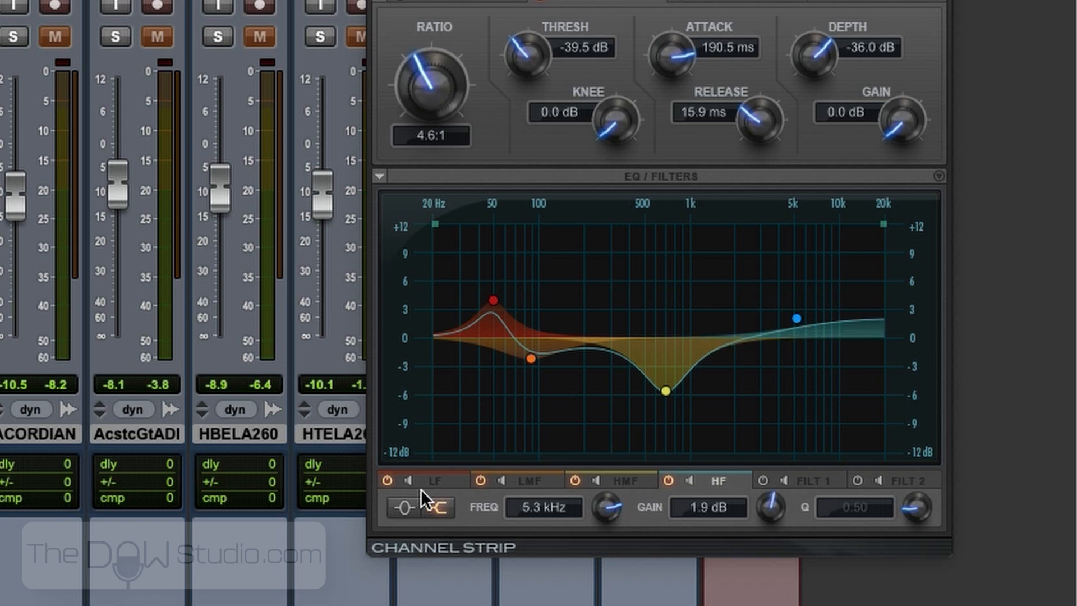
{"action": "left_click", "coordinate": [409, 501]}
{"action": "left_click_drag", "start_coordinate": [923, 505], "coordinate": [915, 415]}
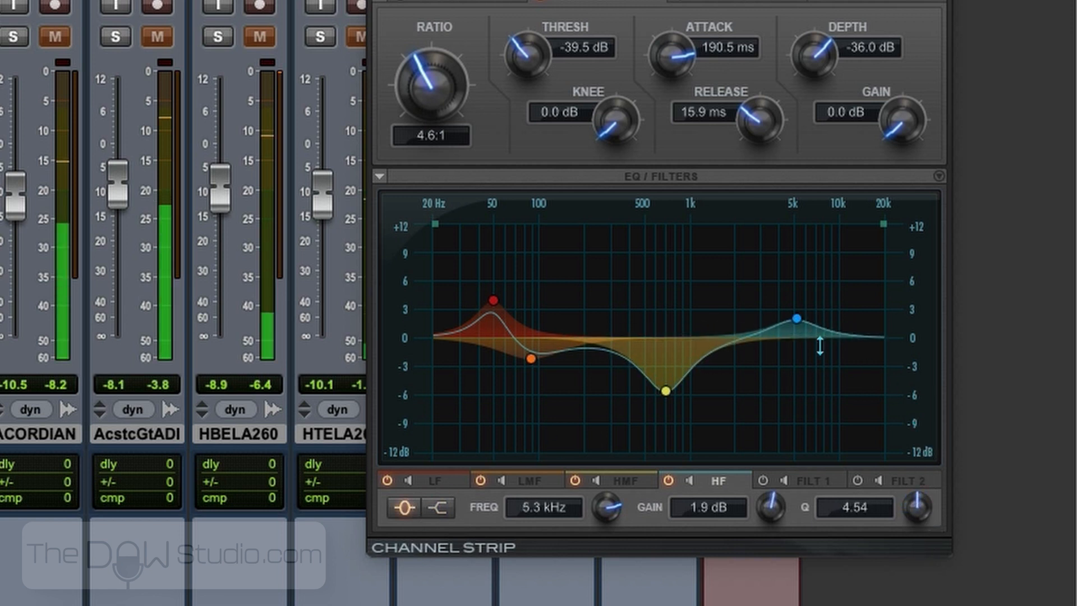
{"action": "left_click_drag", "start_coordinate": [796, 318], "coordinate": [759, 324]}
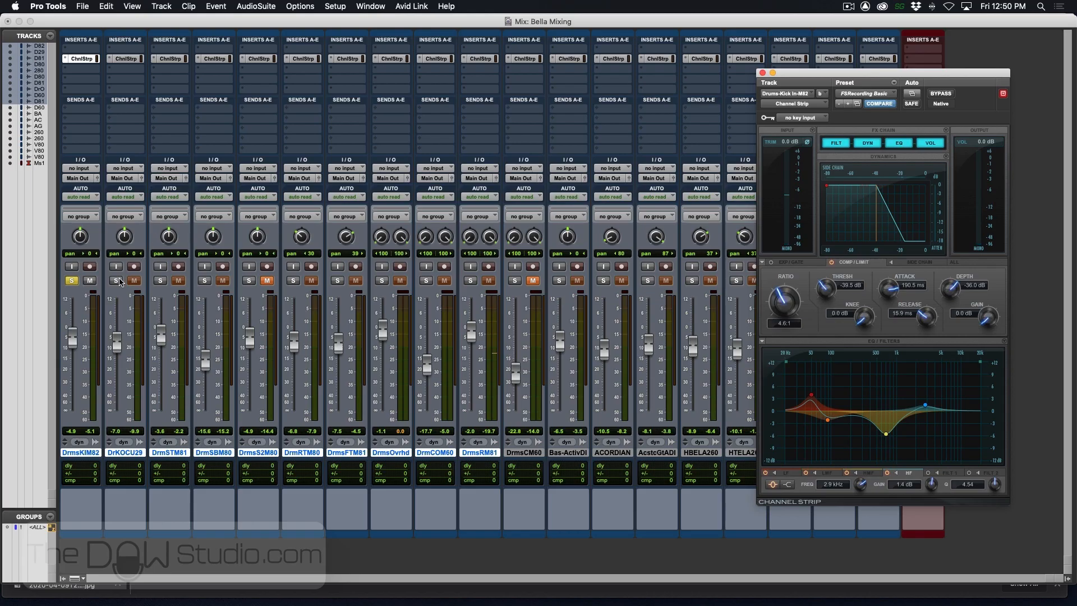
- Solo the outside kick track and cut its Channel Strip HMF band about 5 dB at 821 Hz
{"action": "left_click", "coordinate": [117, 280]}
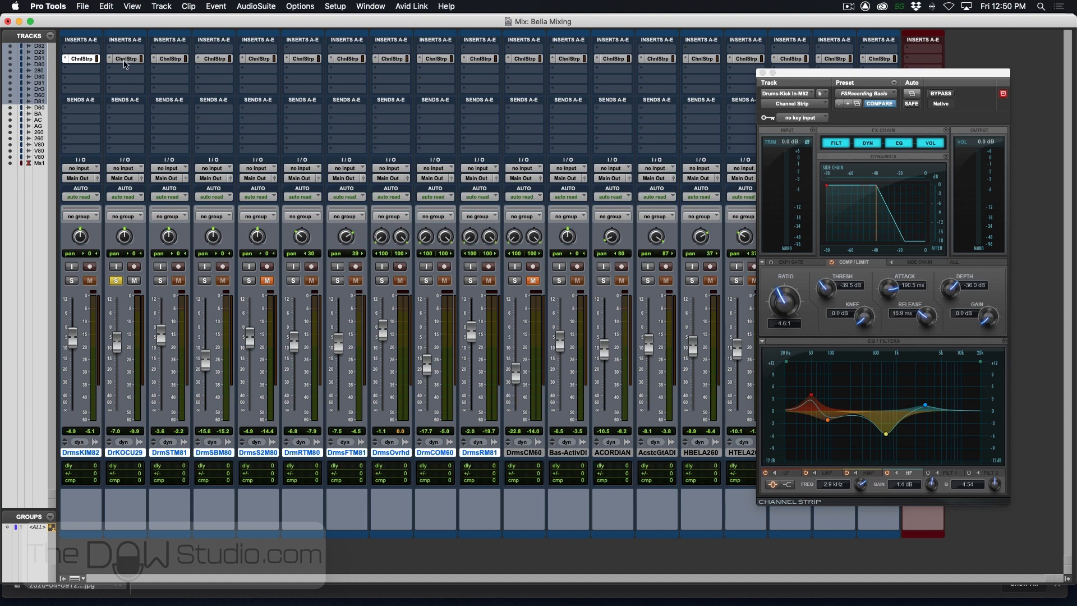
{"action": "left_click", "coordinate": [125, 60]}
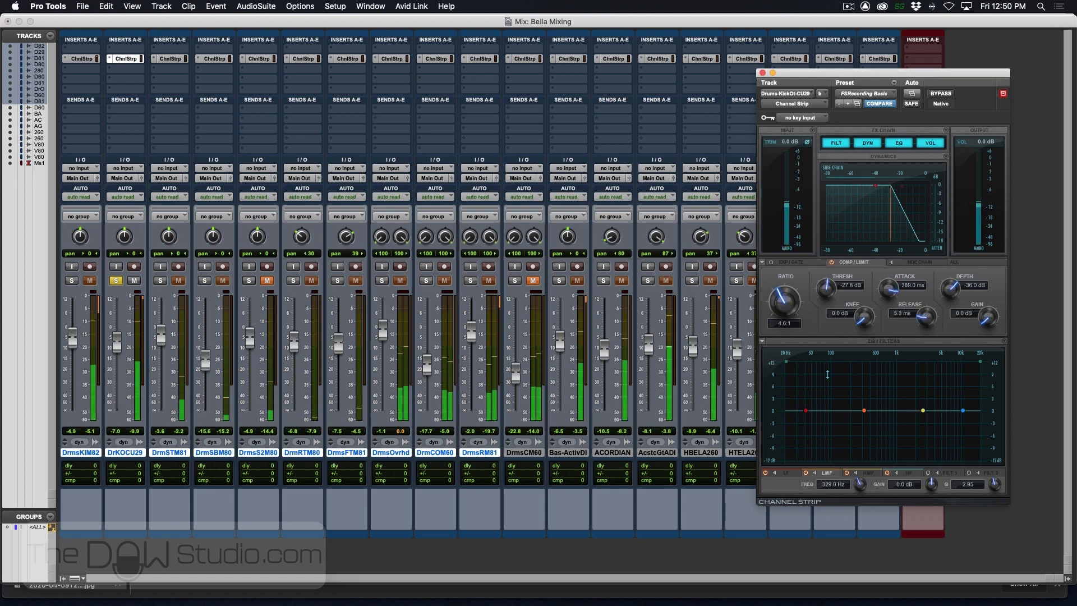
{"action": "left_click", "coordinate": [923, 411]}
{"action": "left_click_drag", "start_coordinate": [922, 410], "coordinate": [892, 429]}
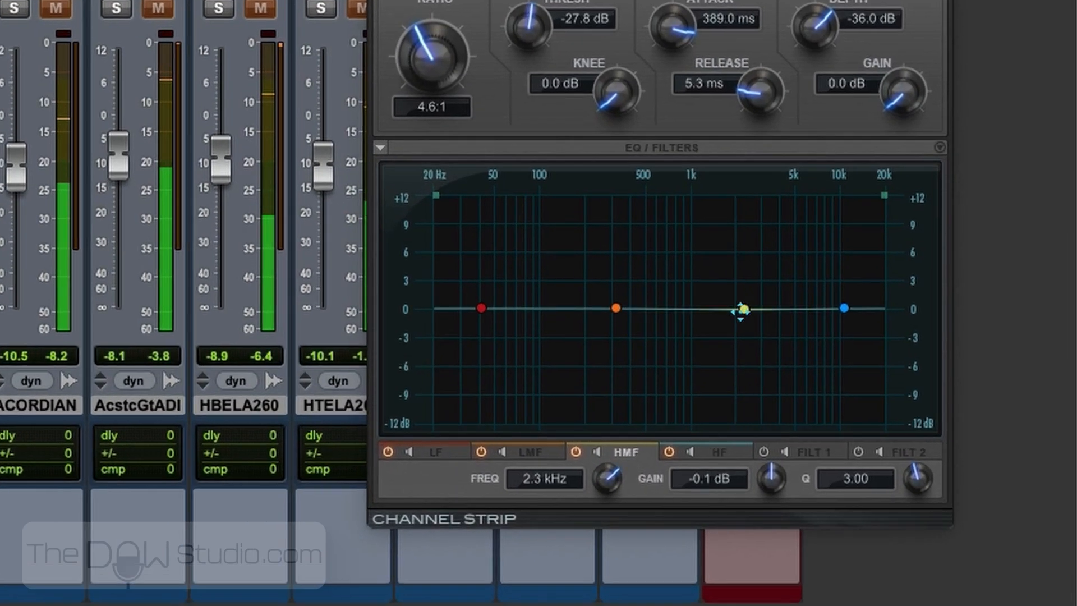
{"action": "left_click_drag", "start_coordinate": [679, 353], "coordinate": [677, 354]}
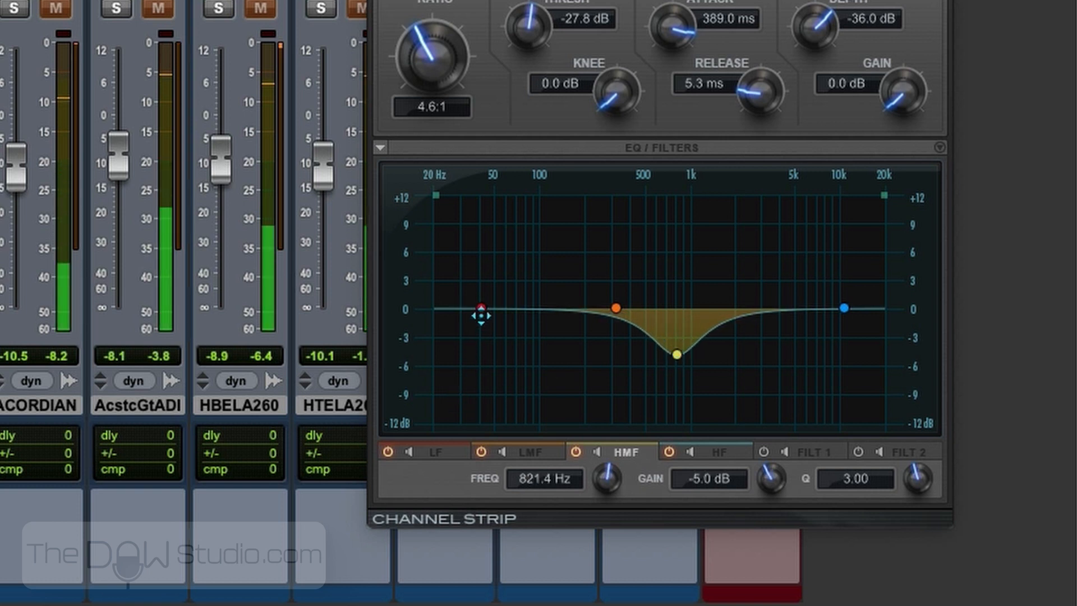
- Make the outside kick's LF band a bell, narrow its Q, and boost it about 3 dB near 50 Hz
{"action": "left_click_drag", "start_coordinate": [480, 308], "coordinate": [491, 298]}
{"action": "left_click", "coordinate": [412, 478]}
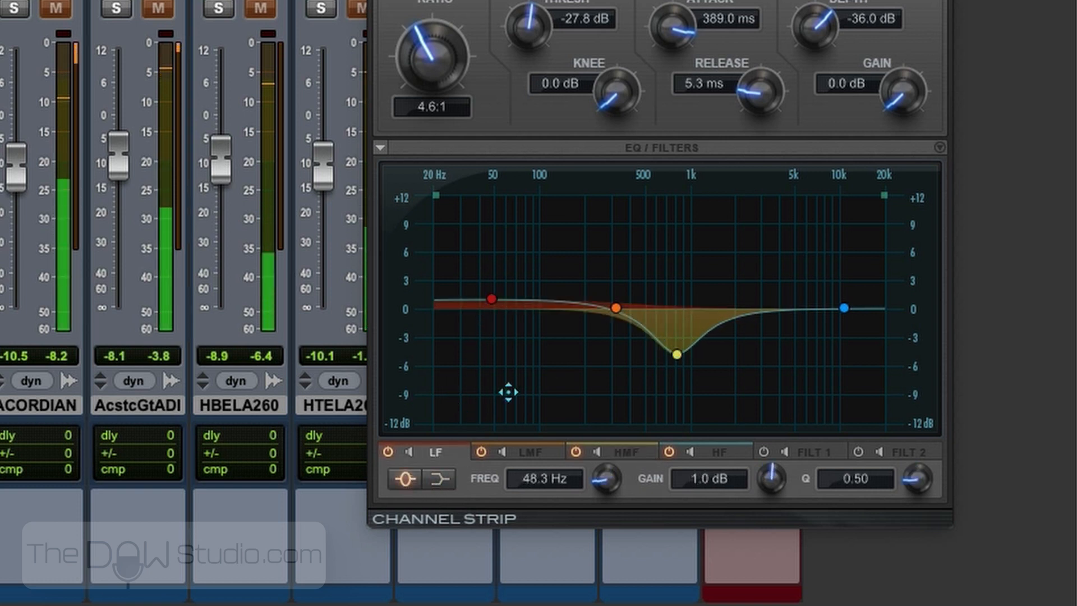
{"action": "left_click_drag", "start_coordinate": [915, 479], "coordinate": [920, 350]}
{"action": "left_click_drag", "start_coordinate": [494, 300], "coordinate": [492, 281]}
- Cut the outside kick's LMF band about 1.7 dB at 85 Hz and move its HMF cut to about -4.1 dB at 531 Hz
{"action": "left_click_drag", "start_coordinate": [616, 307], "coordinate": [528, 324]}
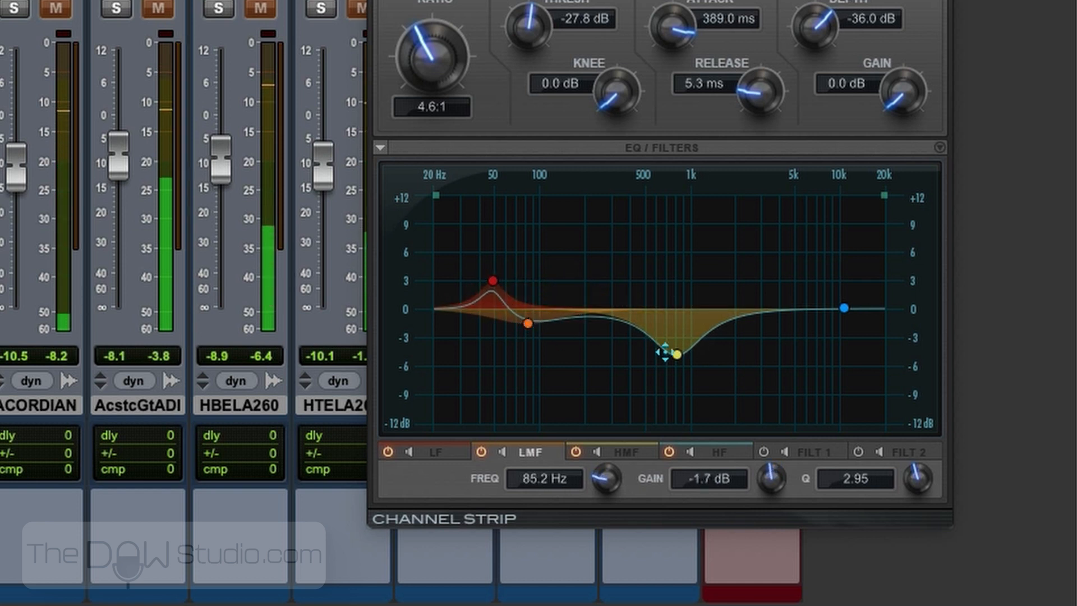
{"action": "left_click_drag", "start_coordinate": [676, 353], "coordinate": [648, 347]}
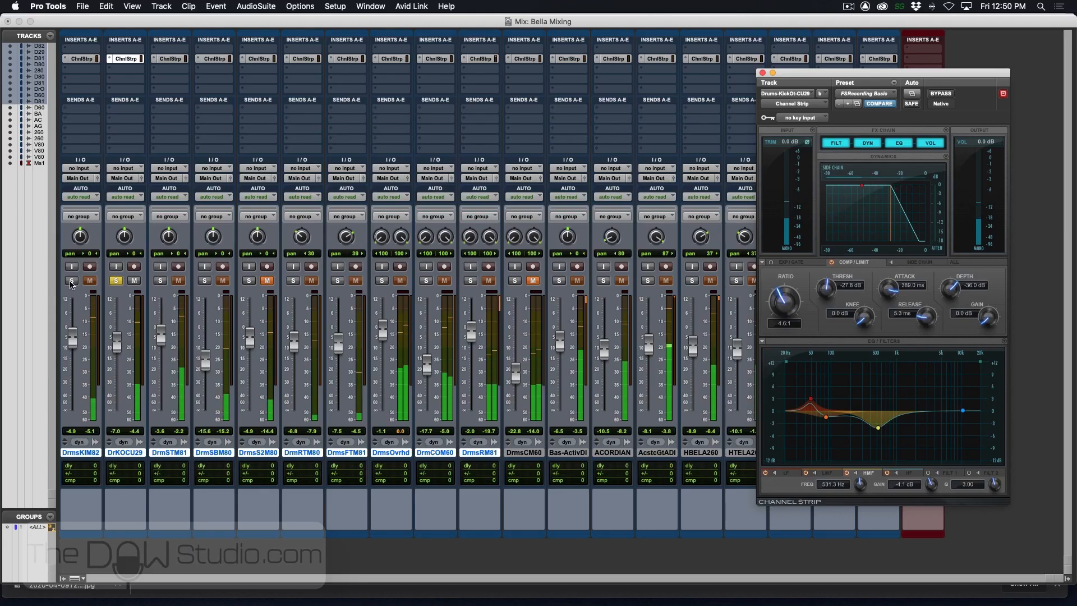
- Solo both kick tracks together and balance their faders to -6.8 dB for the inside kick and -2.7 dB for the outside kick
{"action": "left_click", "coordinate": [71, 281]}
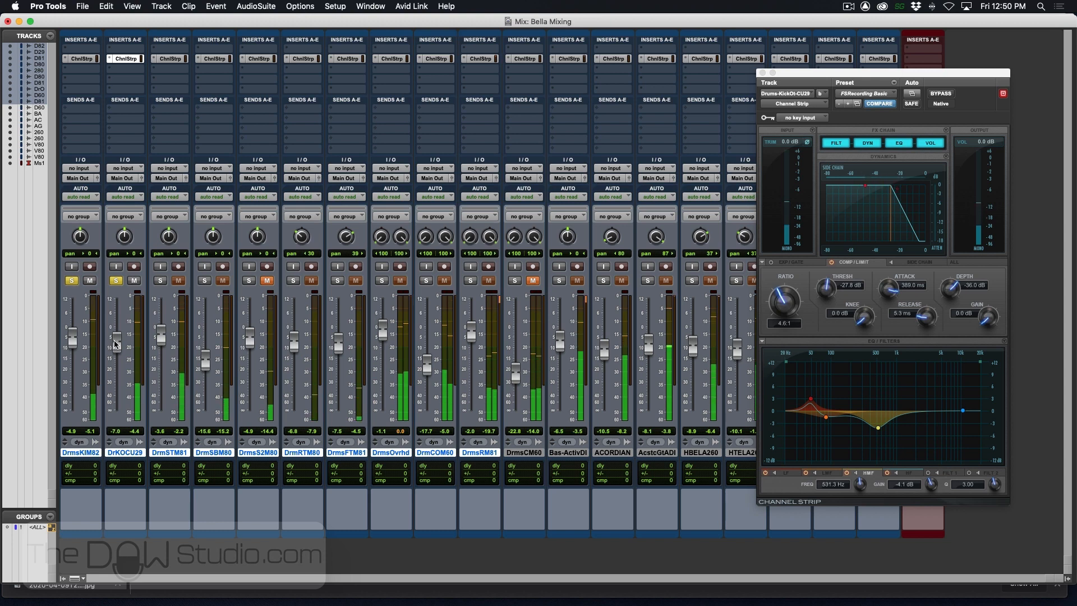
{"action": "left_click_drag", "start_coordinate": [117, 345], "coordinate": [79, 352]}
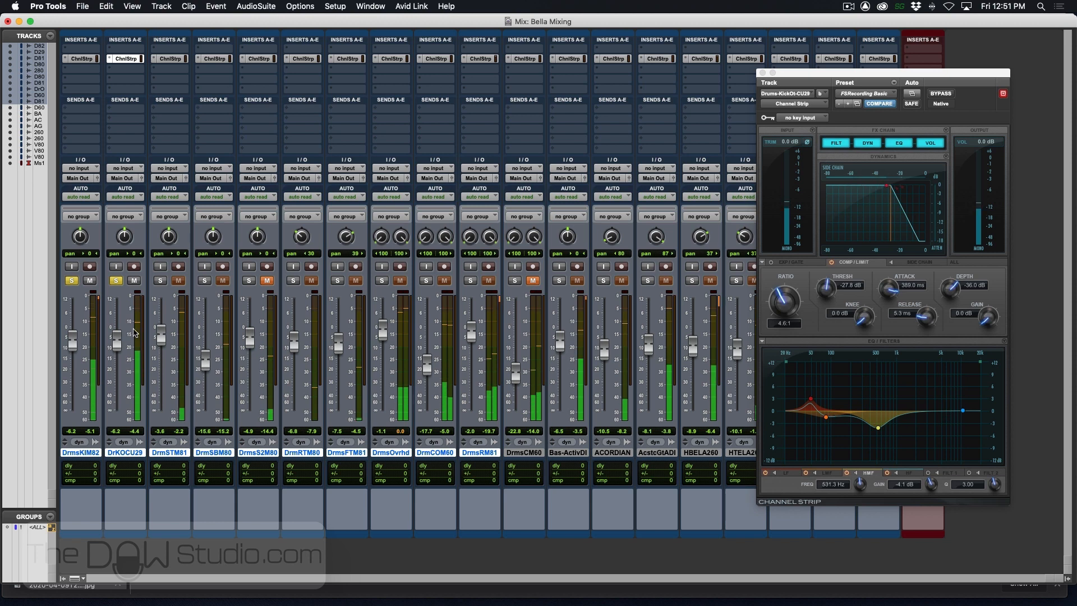
{"action": "mouse_move", "coordinate": [120, 341]}
{"action": "left_mouse_down"}
{"action": "mouse_move", "coordinate": [124, 317]}
{"action": "mouse_move", "coordinate": [121, 346]}
{"action": "mouse_move", "coordinate": [118, 335]}
{"action": "left_mouse_up"}
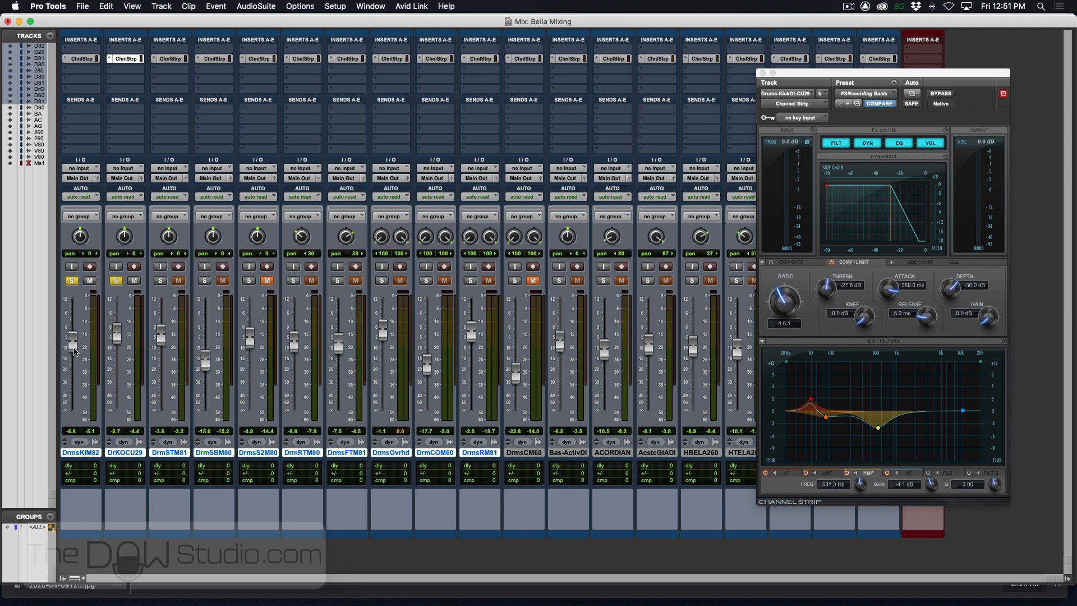
{"action": "key", "text": "space"}
- Solo the snare top track during playback and apply a high-pass filter at about 237 Hz in its Channel Strip
{"action": "left_click", "coordinate": [159, 280], "text": "super"}
{"action": "key", "text": "space"}
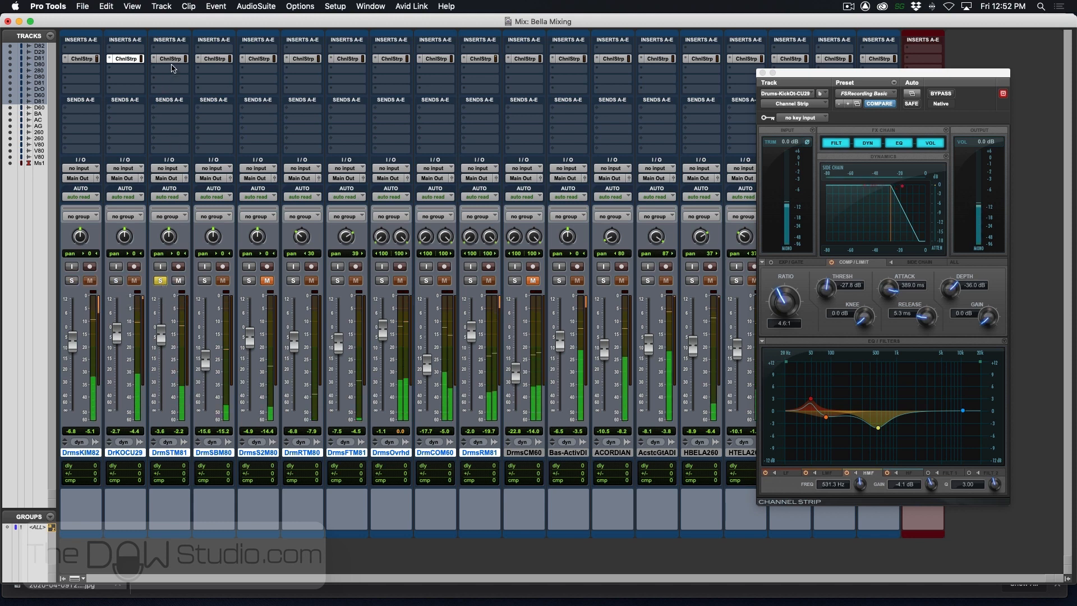
{"action": "left_click", "coordinate": [151, 60]}
{"action": "left_click", "coordinate": [150, 59]}
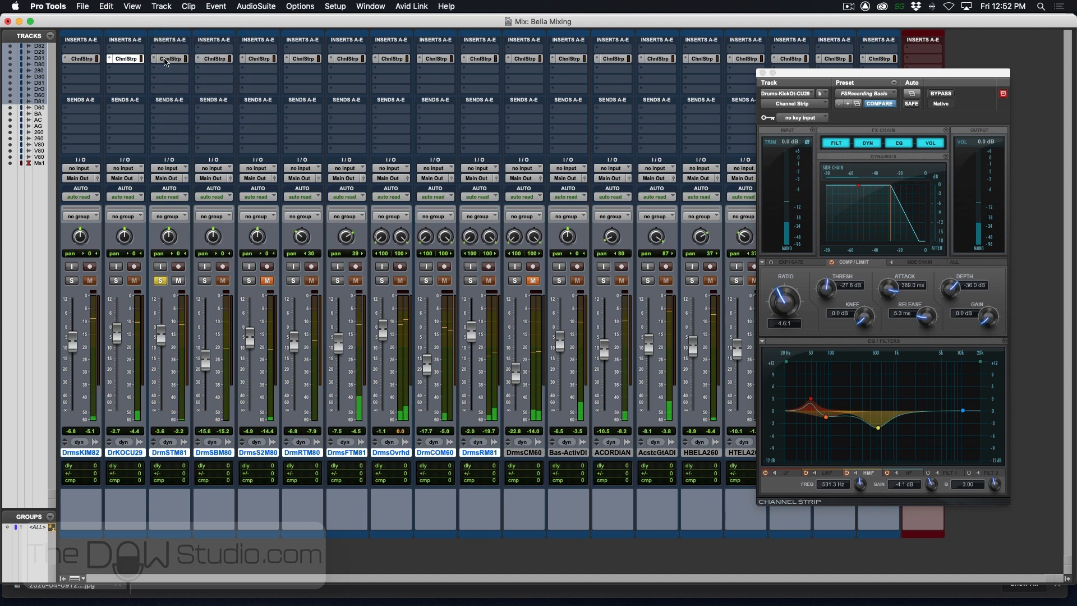
{"action": "left_click", "coordinate": [170, 59]}
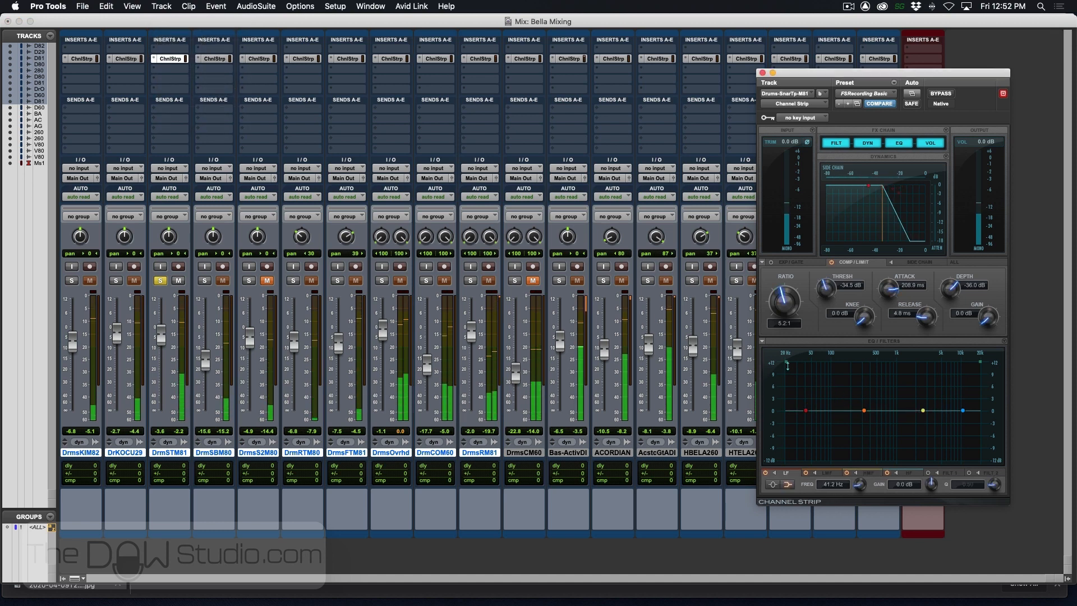
{"action": "left_click_drag", "start_coordinate": [786, 361], "coordinate": [819, 374]}
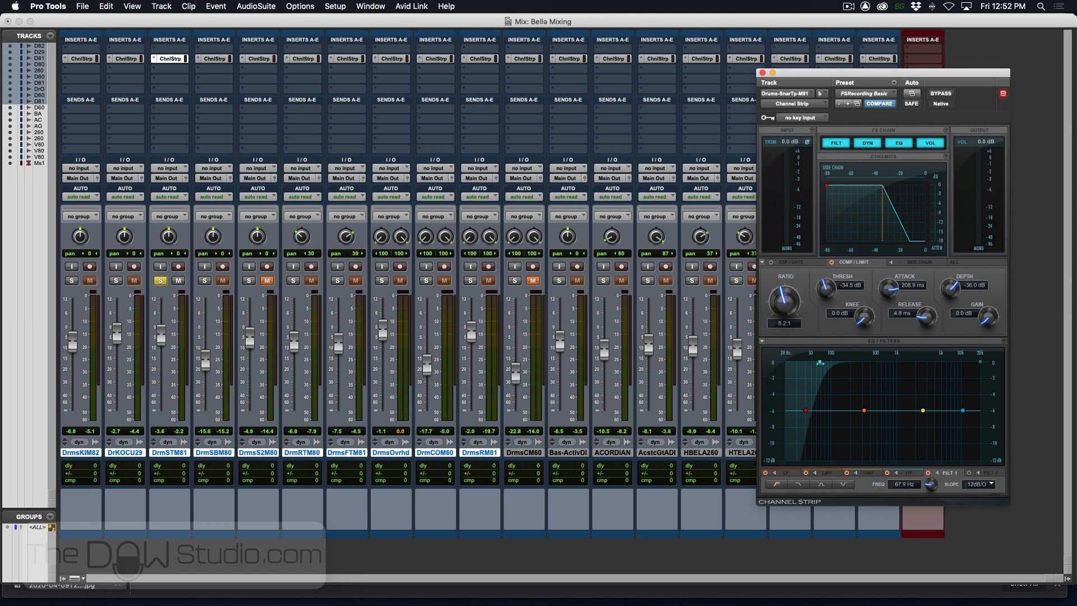
{"action": "left_click_drag", "start_coordinate": [819, 362], "coordinate": [854, 381]}
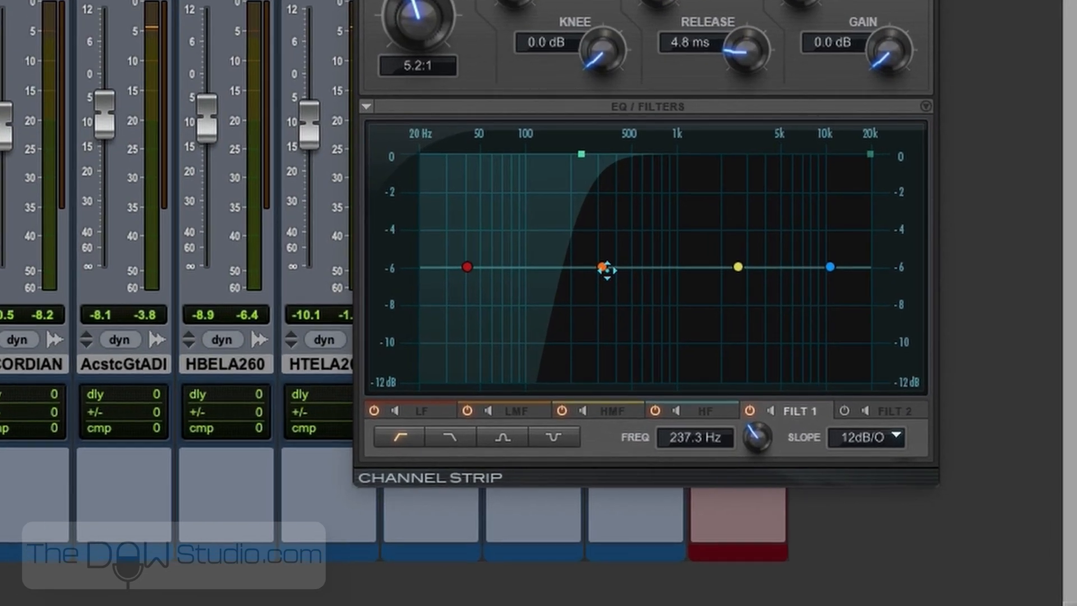
- On the snare top EQ, cut LMF about 2.5 dB at 1.1 kHz and boost HMF about 1.8 dB near 7 kHz
{"action": "left_click_drag", "start_coordinate": [605, 269], "coordinate": [686, 290]}
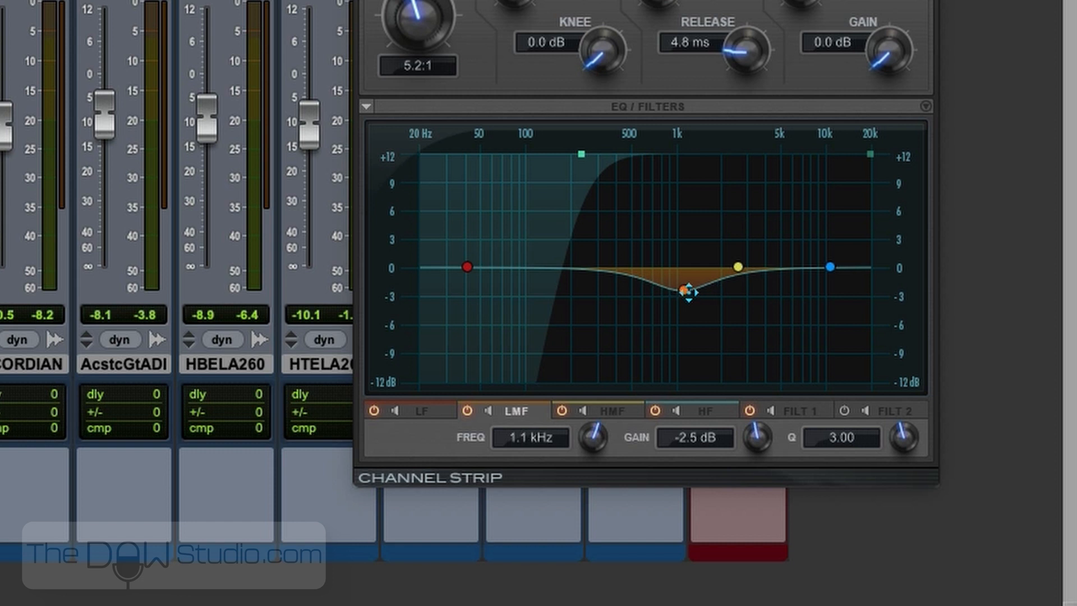
{"action": "left_click_drag", "start_coordinate": [738, 267], "coordinate": [801, 250]}
- Make the snare top's LF band a bell with Q 2.29, boosted about 2.1 dB at 373 Hz
{"action": "left_click_drag", "start_coordinate": [466, 270], "coordinate": [600, 252]}
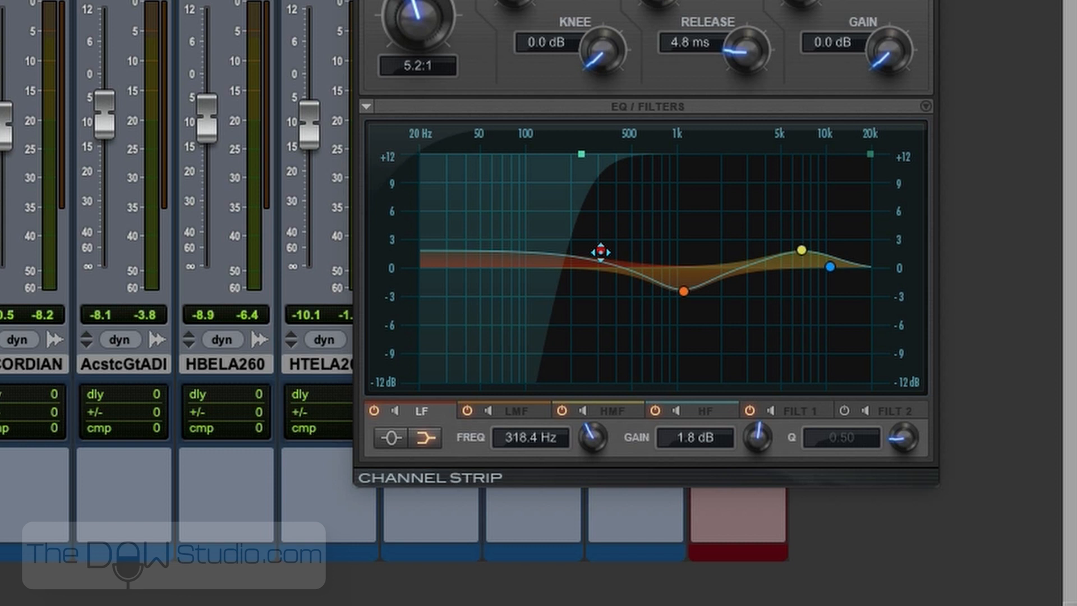
{"action": "left_click", "coordinate": [391, 438]}
{"action": "left_click_drag", "start_coordinate": [902, 443], "coordinate": [915, 397]}
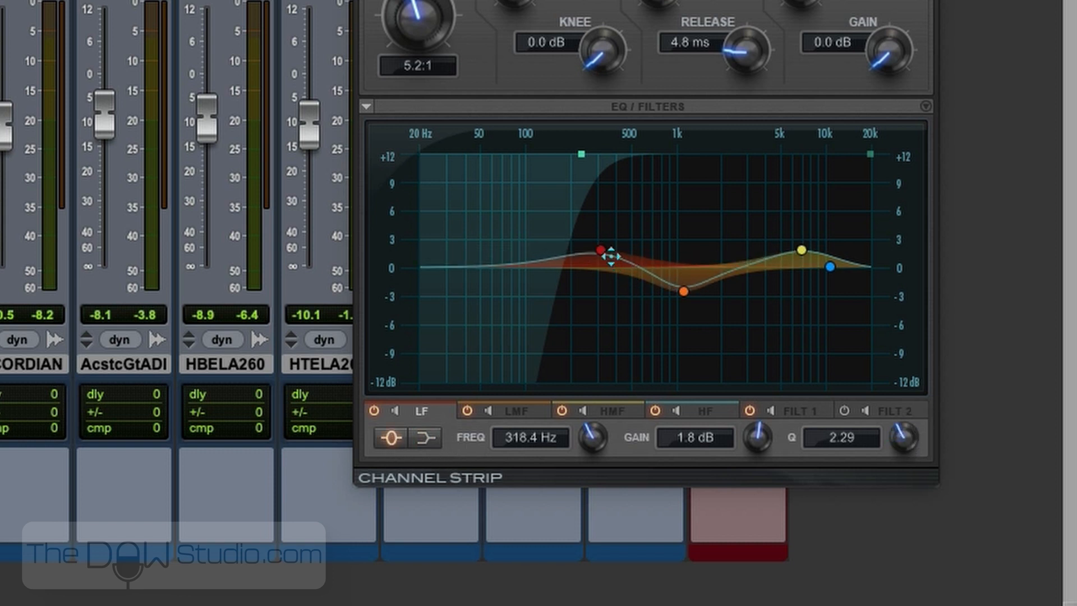
{"action": "mouse_move", "coordinate": [600, 250]}
{"action": "left_mouse_down"}
{"action": "mouse_move", "coordinate": [628, 243]}
{"action": "mouse_move", "coordinate": [613, 224]}
{"action": "mouse_move", "coordinate": [611, 247]}
{"action": "left_mouse_up"}
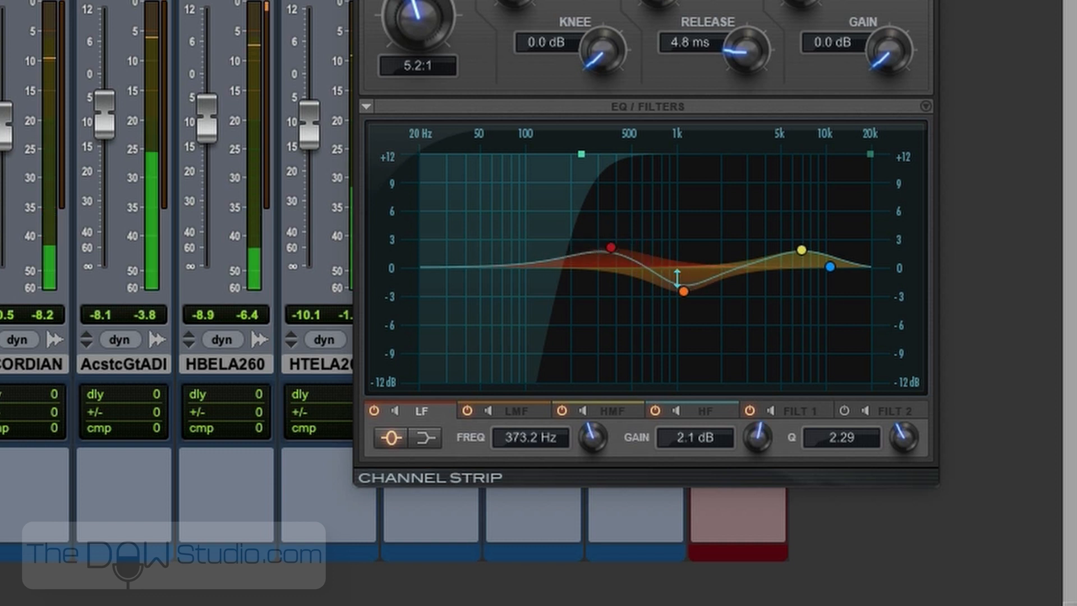
- Move the snare top's LMF cut to about -2.2 dB at 1.9 kHz and its LF boost to about 1.4 dB at 493 Hz
{"action": "left_click_drag", "start_coordinate": [683, 292], "coordinate": [717, 289]}
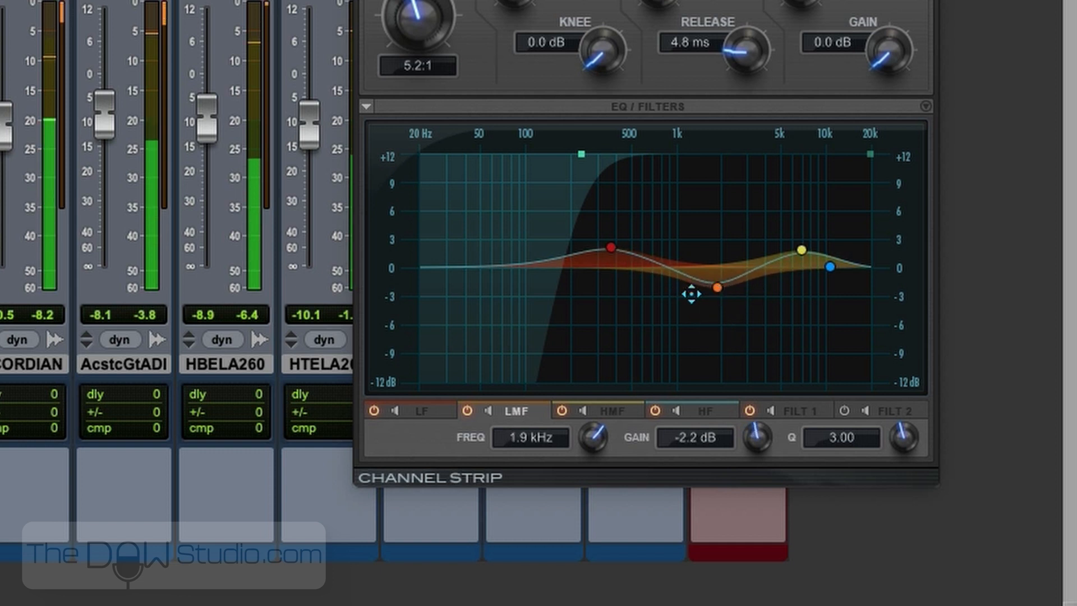
{"action": "left_click_drag", "start_coordinate": [609, 247], "coordinate": [628, 254]}
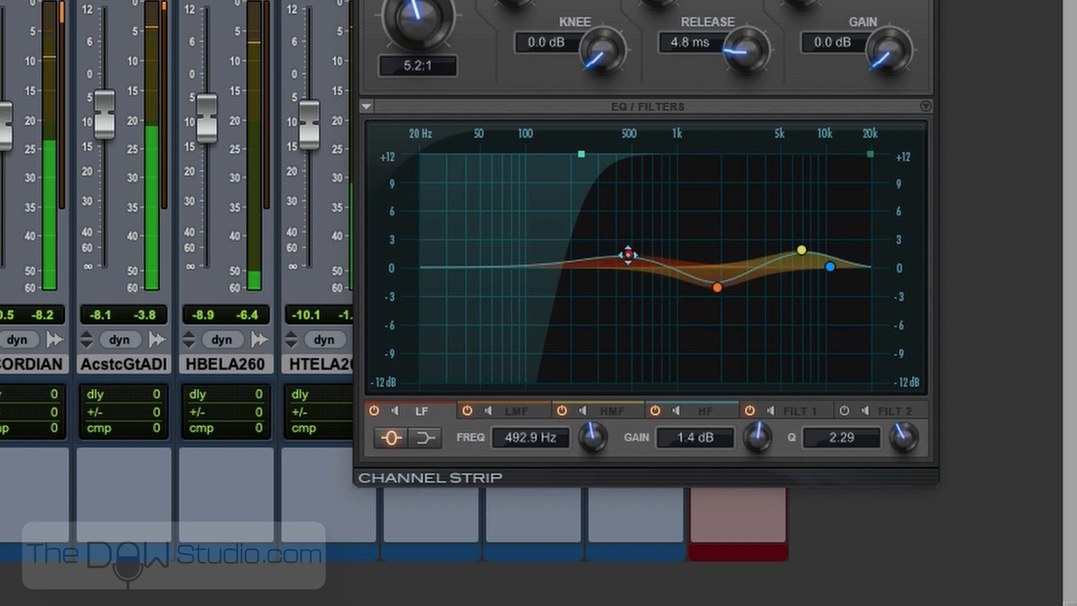
- On the snare top EQ, deepen the LMF cut to about -3 dB and set HMF to about 3.4 dB at 7.6 kHz with Q 7.62
{"action": "left_click_drag", "start_coordinate": [717, 287], "coordinate": [719, 296]}
{"action": "mouse_move", "coordinate": [801, 249]}
{"action": "left_mouse_down"}
{"action": "mouse_move", "coordinate": [794, 234]}
{"action": "mouse_move", "coordinate": [805, 240]}
{"action": "mouse_move", "coordinate": [823, 224]}
{"action": "mouse_move", "coordinate": [817, 210]}
{"action": "mouse_move", "coordinate": [758, 222]}
{"action": "mouse_move", "coordinate": [815, 214]}
{"action": "mouse_move", "coordinate": [805, 213]}
{"action": "mouse_move", "coordinate": [809, 247]}
{"action": "left_mouse_up"}
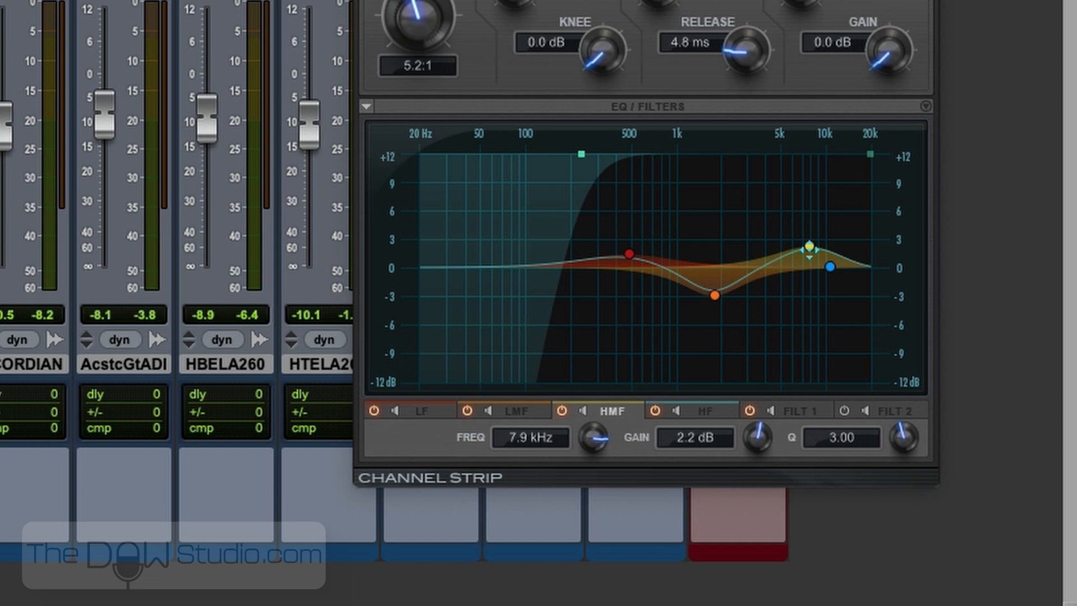
{"action": "left_click_drag", "start_coordinate": [810, 247], "coordinate": [806, 247]}
{"action": "left_click_drag", "start_coordinate": [903, 437], "coordinate": [910, 412]}
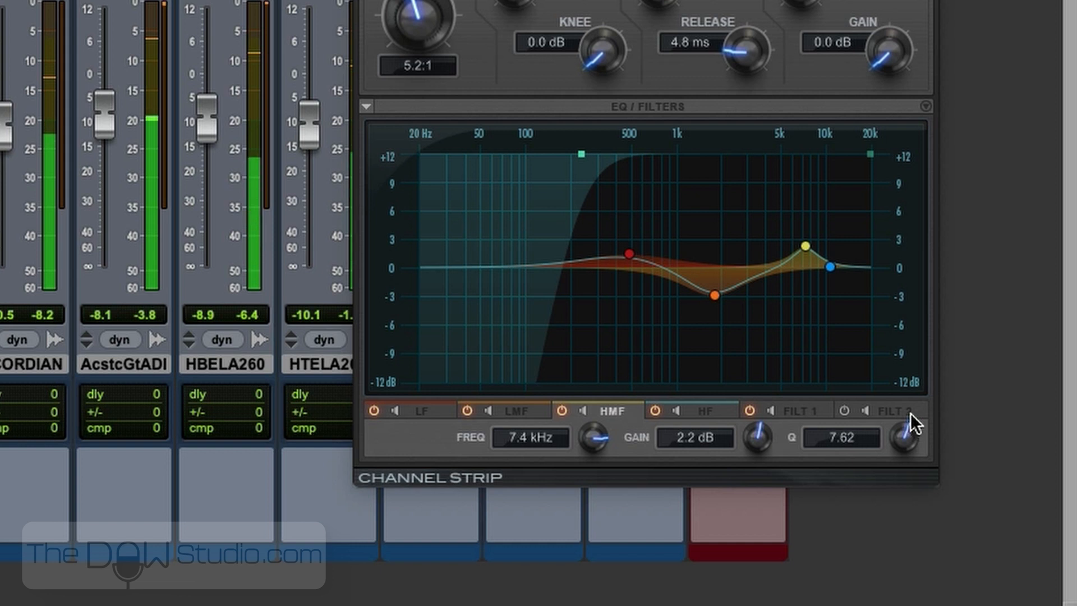
{"action": "mouse_move", "coordinate": [806, 246]}
{"action": "left_mouse_down"}
{"action": "mouse_move", "coordinate": [805, 218]}
{"action": "mouse_move", "coordinate": [806, 234]}
{"action": "left_mouse_up"}
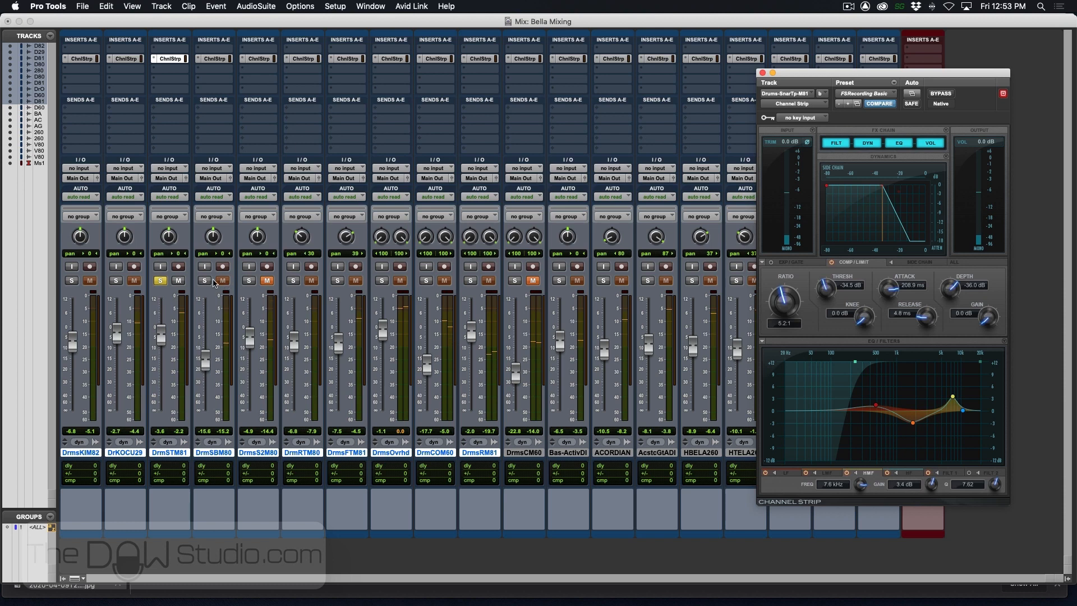
- Solo the snare bottom and shape its EQ: high-pass about 500 Hz, HMF about -4.7 dB at 1.7 kHz, HF shelf about +3.3 dB at 8.8 kHz
{"action": "left_click", "coordinate": [204, 281]}
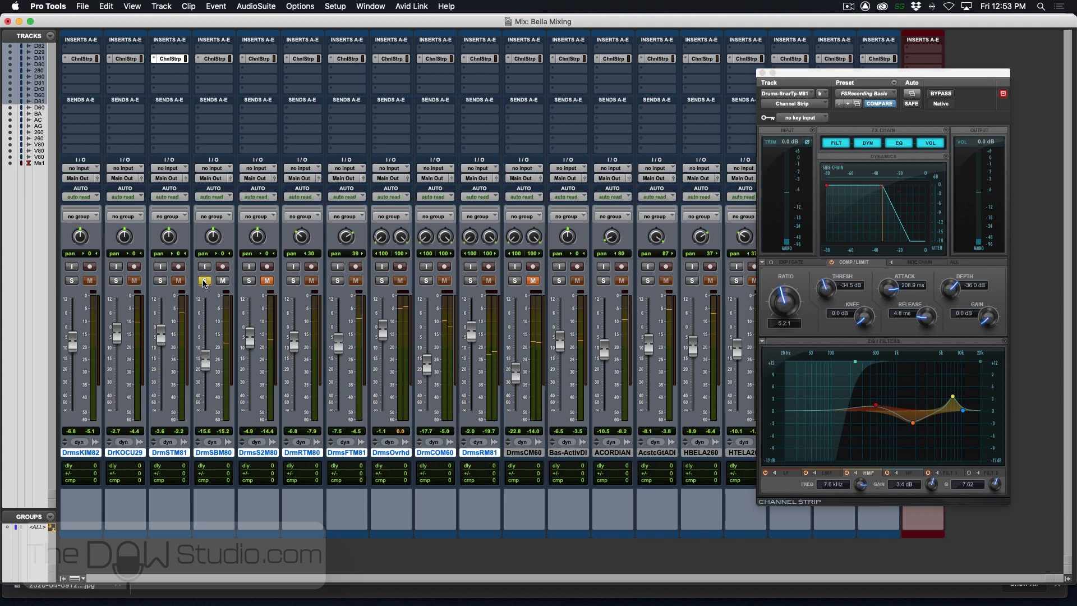
{"action": "left_click", "coordinate": [215, 59]}
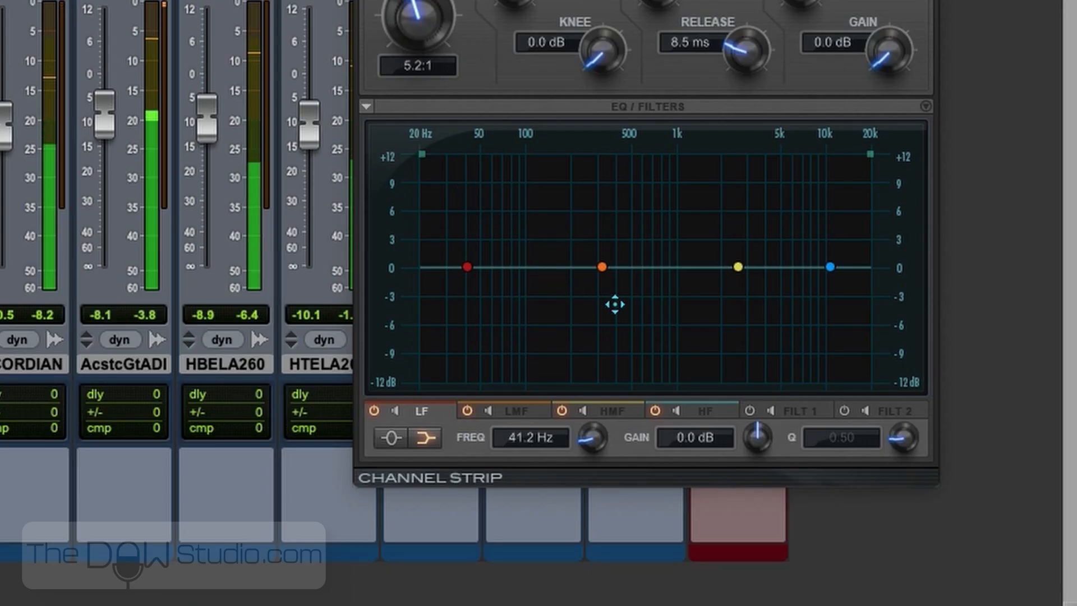
{"action": "left_click_drag", "start_coordinate": [423, 154], "coordinate": [647, 211]}
{"action": "left_click_drag", "start_coordinate": [738, 267], "coordinate": [710, 310]}
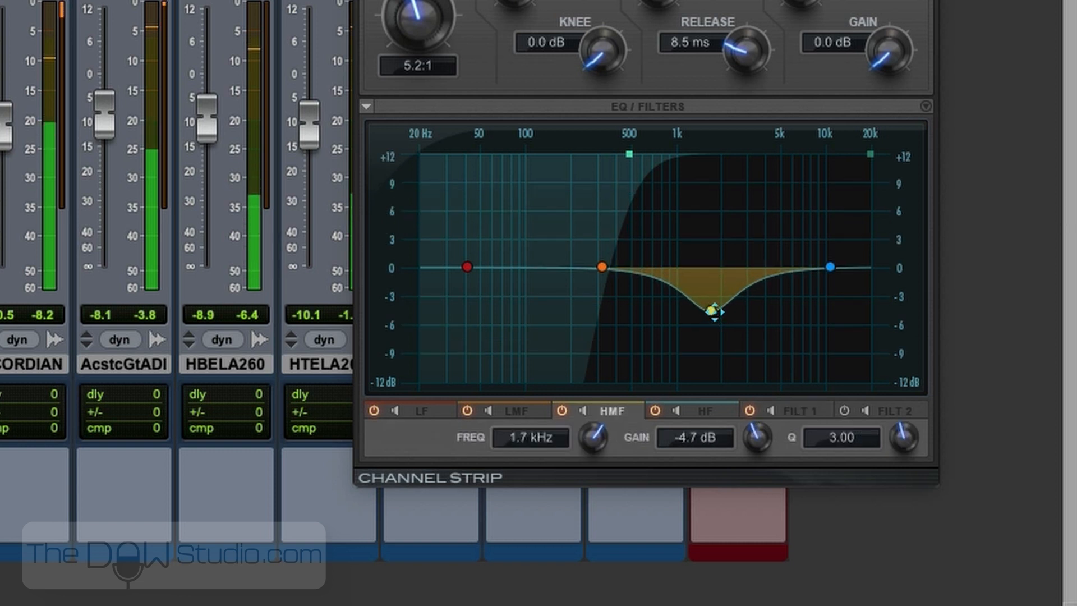
{"action": "left_click_drag", "start_coordinate": [830, 267], "coordinate": [815, 237]}
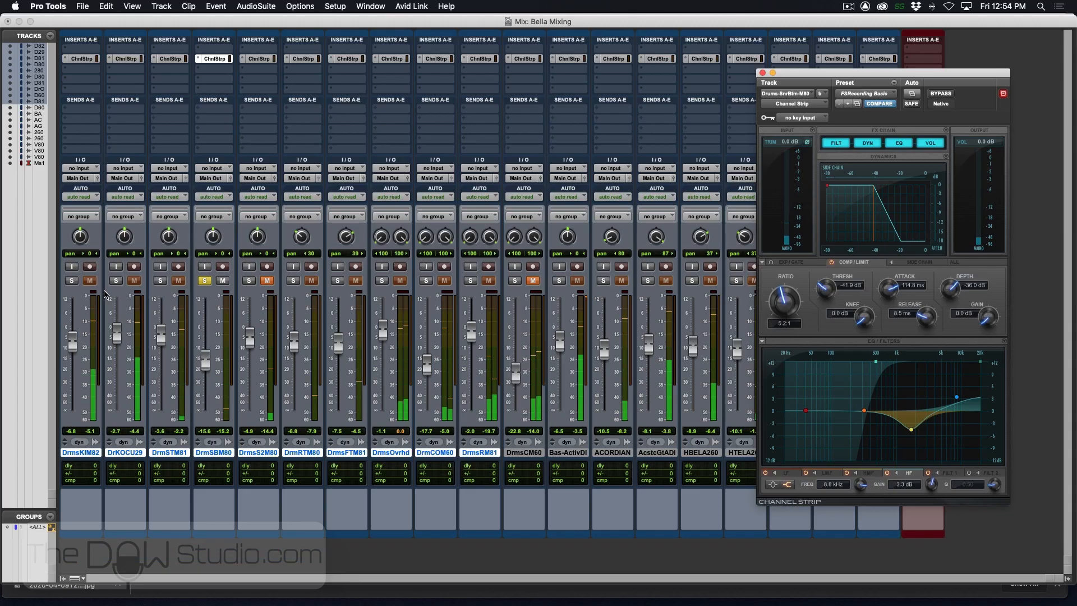
- Solo the snare top together with the snare bottom and raise the snare bottom's volume to about -11.3 dB
{"action": "left_click", "coordinate": [160, 281]}
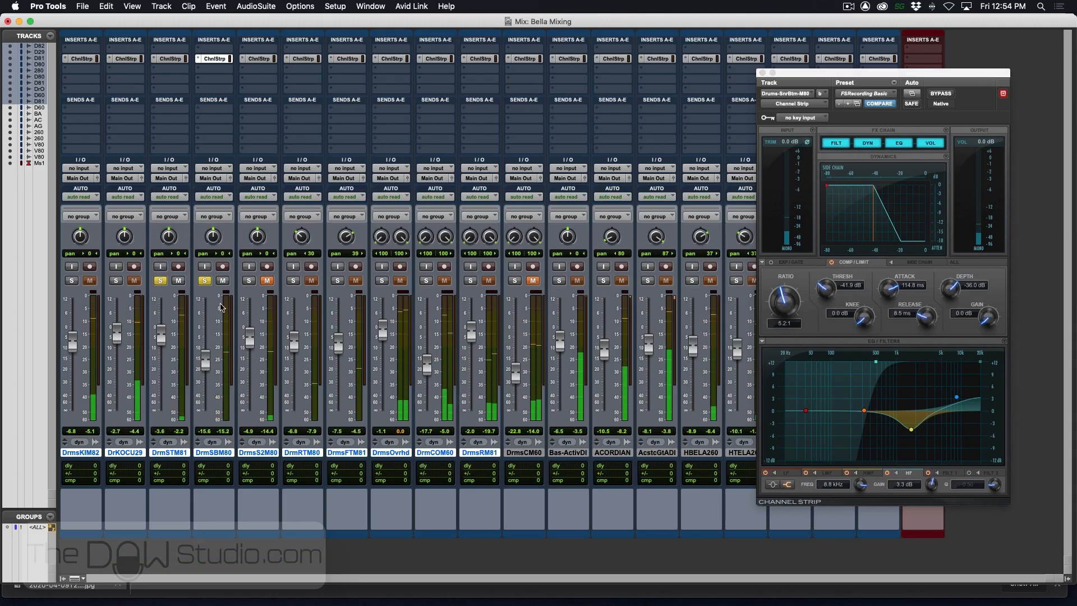
{"action": "mouse_move", "coordinate": [206, 363]}
{"action": "left_mouse_down"}
{"action": "mouse_move", "coordinate": [208, 324]}
{"action": "mouse_move", "coordinate": [214, 429]}
{"action": "mouse_move", "coordinate": [213, 355]}
{"action": "left_mouse_up"}
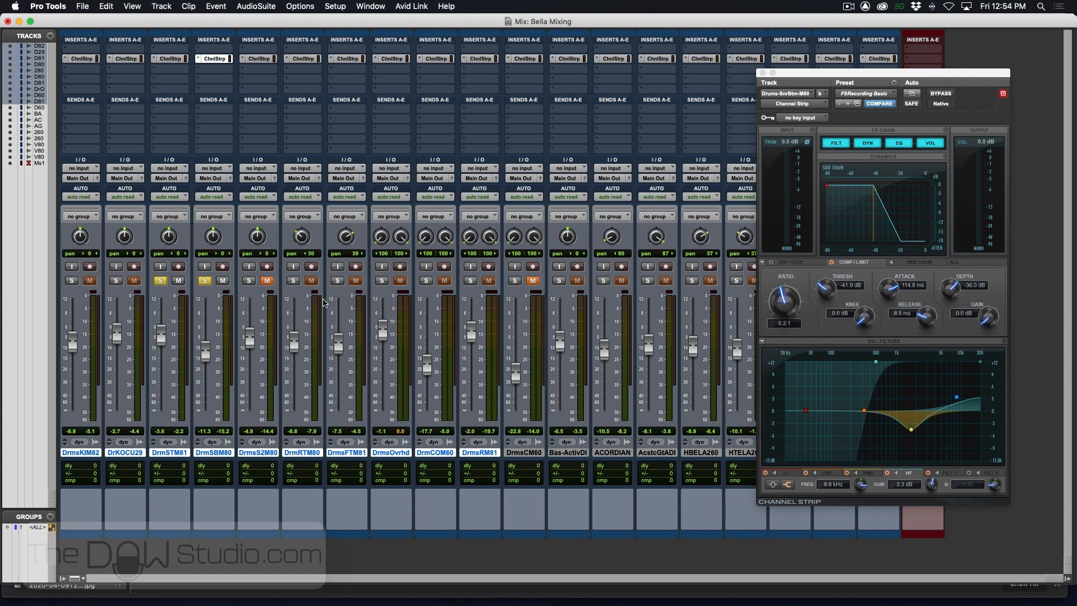
- Solo the rack tom alone, open its Channel Strip, and select its hit around bars 25 to 26 in the Edit window
{"action": "left_click", "coordinate": [293, 281]}
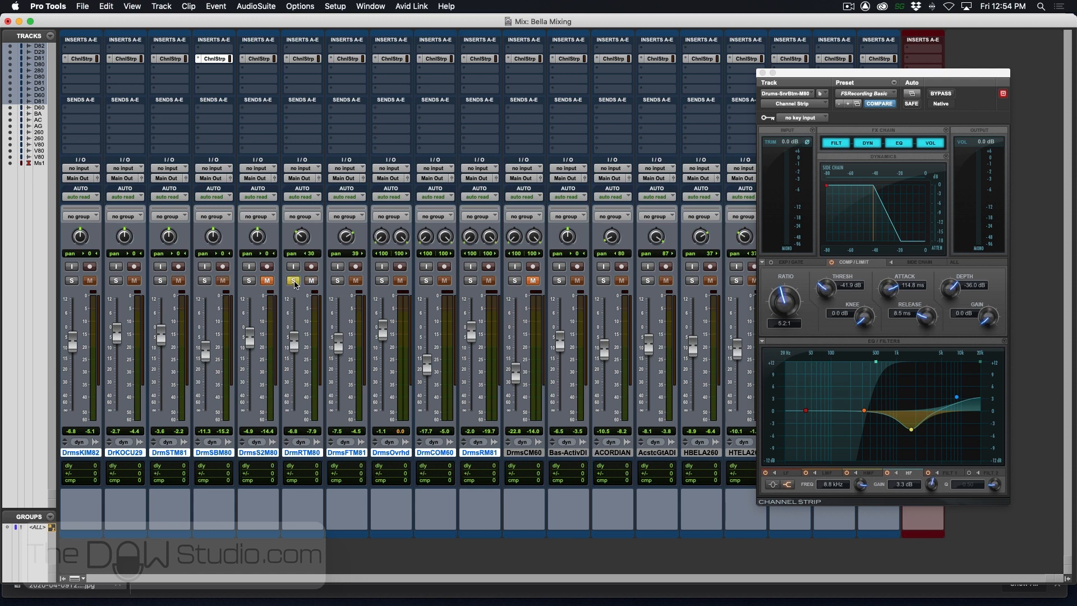
{"action": "key", "text": "super+equal"}
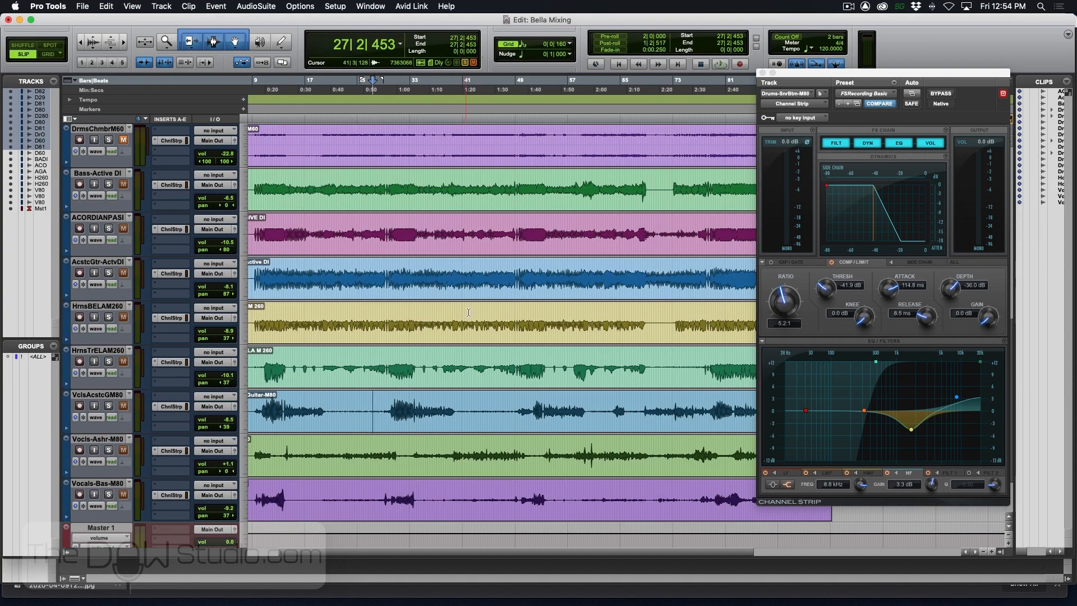
{"action": "scroll", "coordinate": [513, 354], "scroll_direction": "up", "scroll_amount": 8}
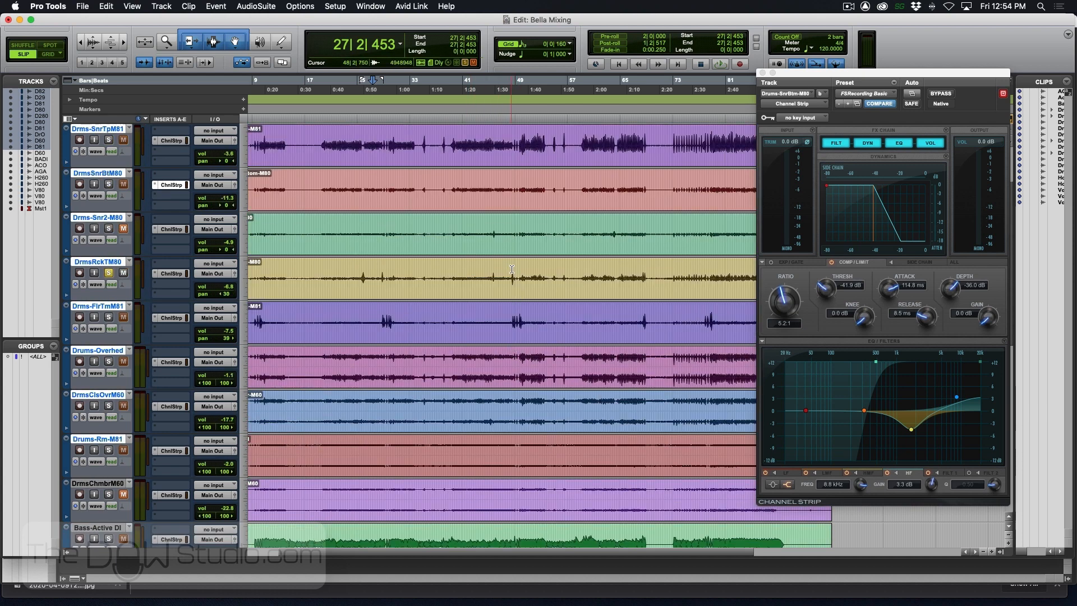
{"action": "left_click", "coordinate": [512, 269]}
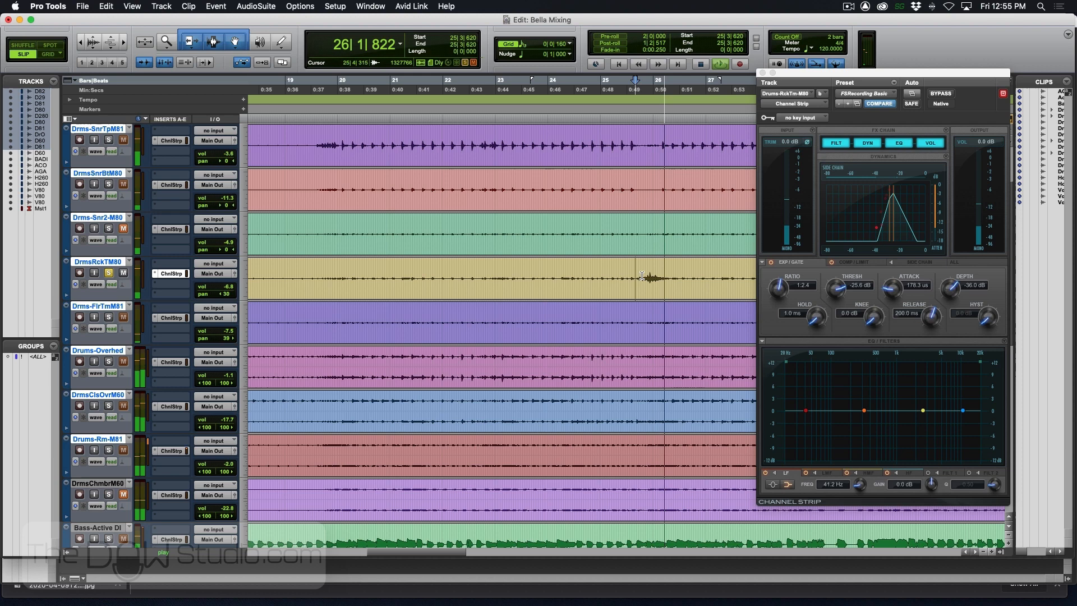
{"action": "key", "text": "space"}
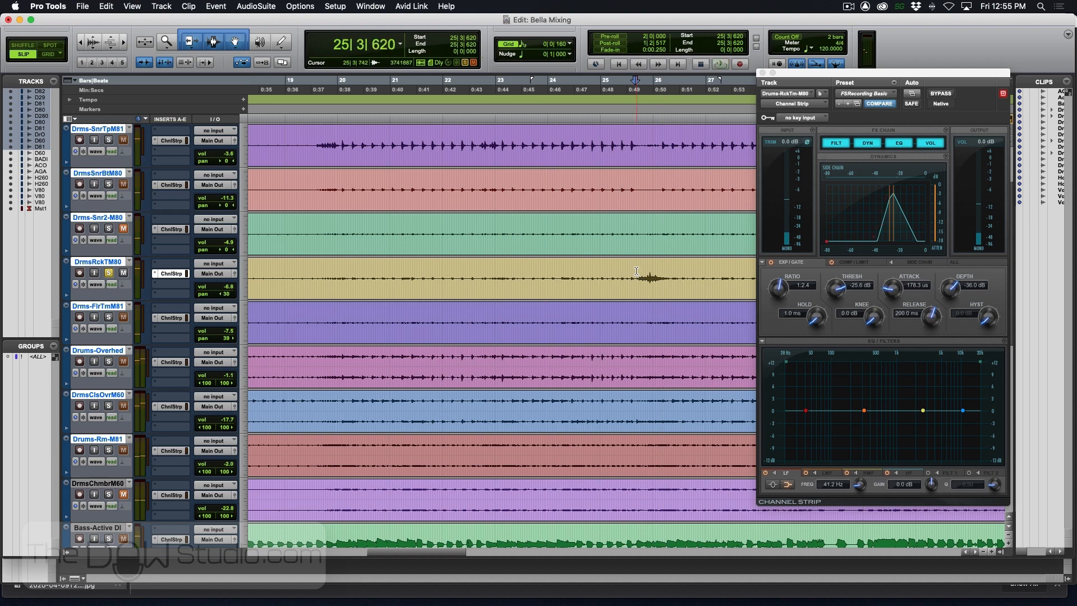
{"action": "left_click_drag", "start_coordinate": [636, 271], "coordinate": [670, 271]}
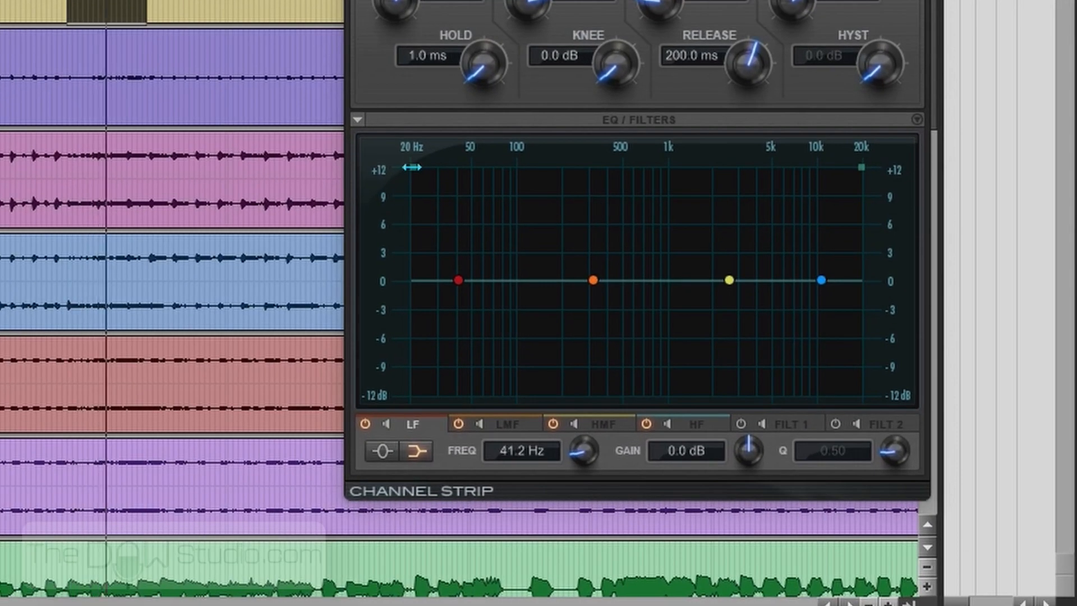
- On the rack tom EQ, apply a high-pass filter at about 169 Hz and cut HMF about 6.2 dB near 944 Hz
{"action": "left_click_drag", "start_coordinate": [786, 362], "coordinate": [833, 365]}
{"action": "left_click_drag", "start_coordinate": [522, 177], "coordinate": [550, 178]}
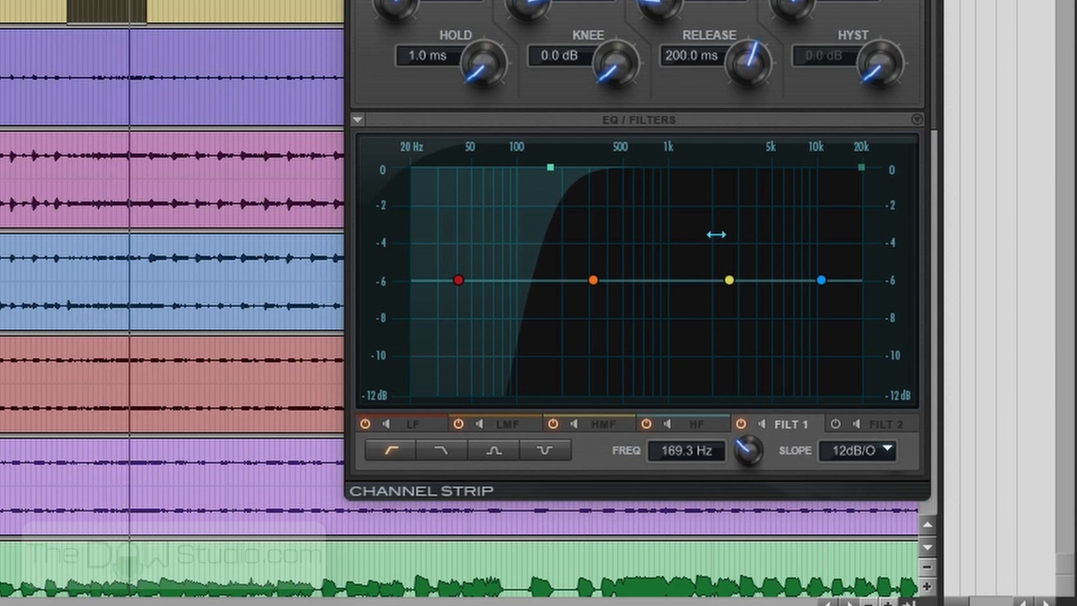
{"action": "left_click_drag", "start_coordinate": [730, 280], "coordinate": [677, 334]}
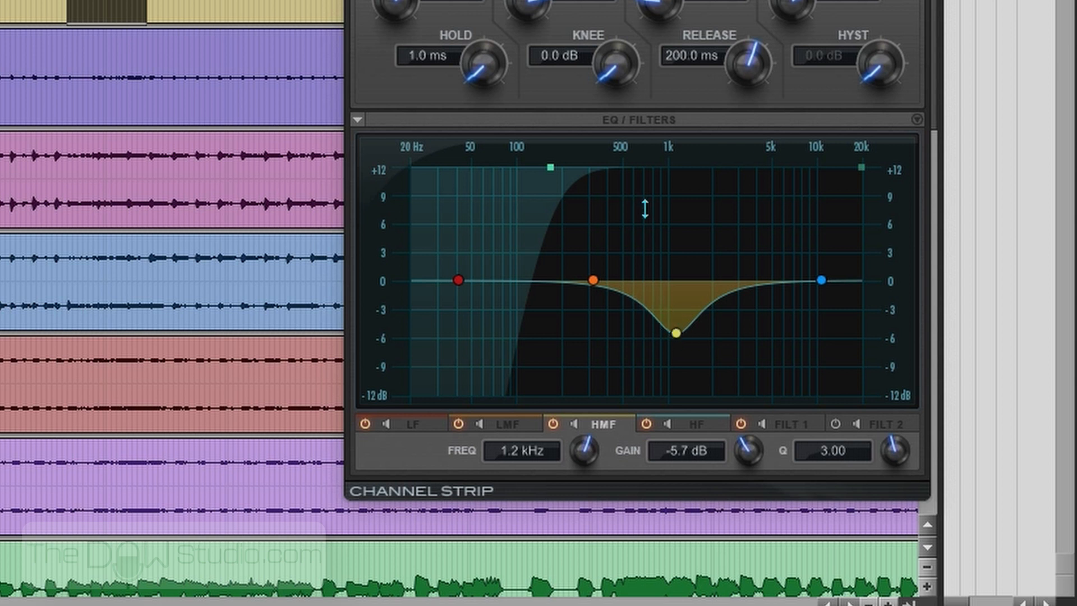
{"action": "left_click_drag", "start_coordinate": [670, 340], "coordinate": [664, 338]}
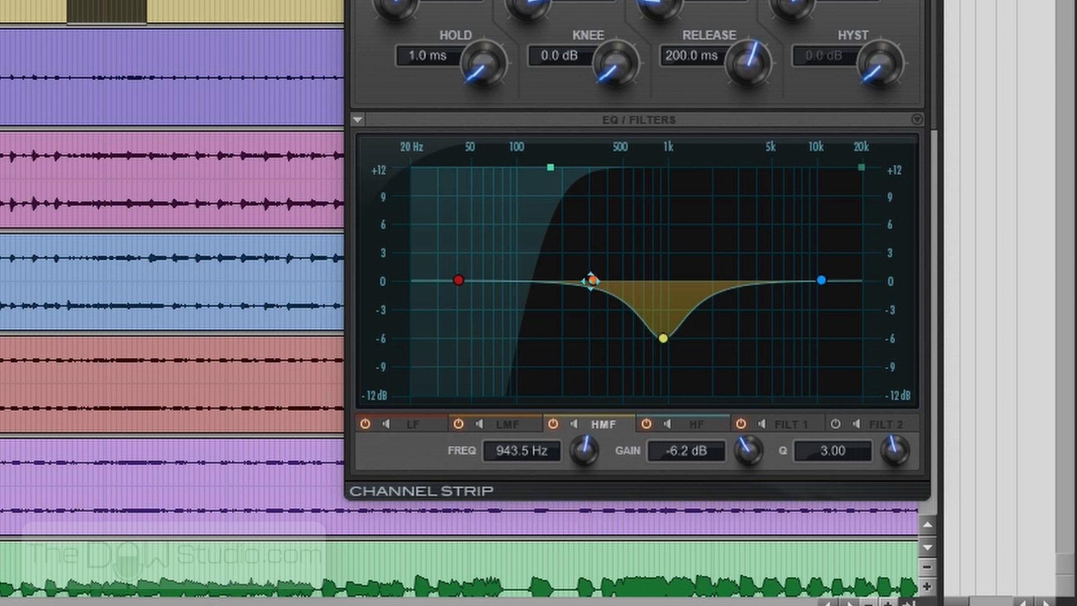
- On the rack tom, boost LMF 2.1 dB at 264 Hz with Q 4.42 and make HF a 2.8 dB bell at 5.6 kHz with Q 4.54
{"action": "left_click_drag", "start_coordinate": [591, 280], "coordinate": [574, 262]}
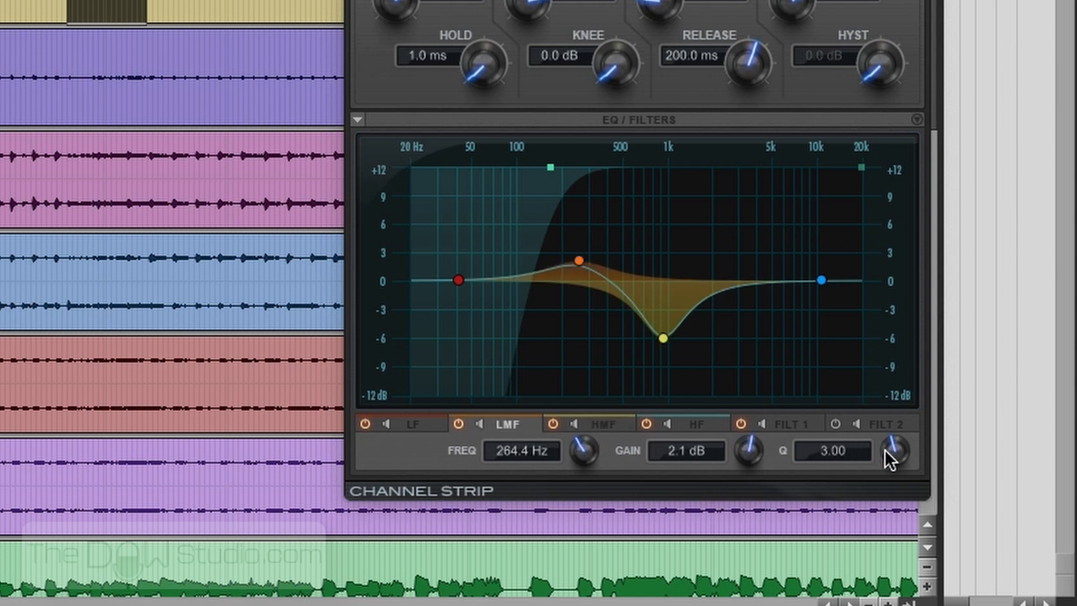
{"action": "left_click_drag", "start_coordinate": [885, 439], "coordinate": [888, 428]}
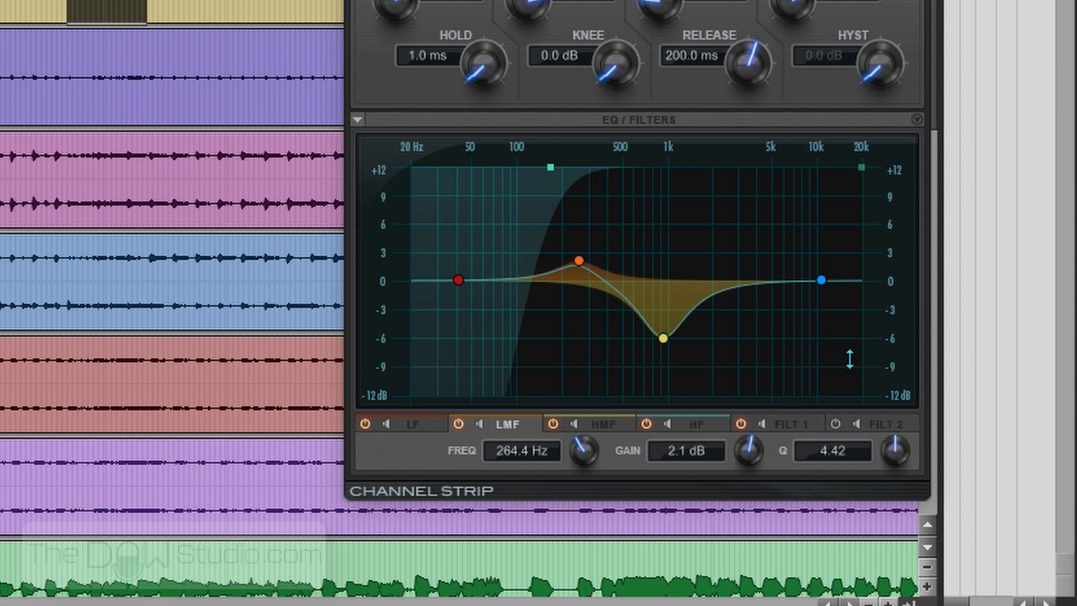
{"action": "left_click_drag", "start_coordinate": [820, 275], "coordinate": [784, 246]}
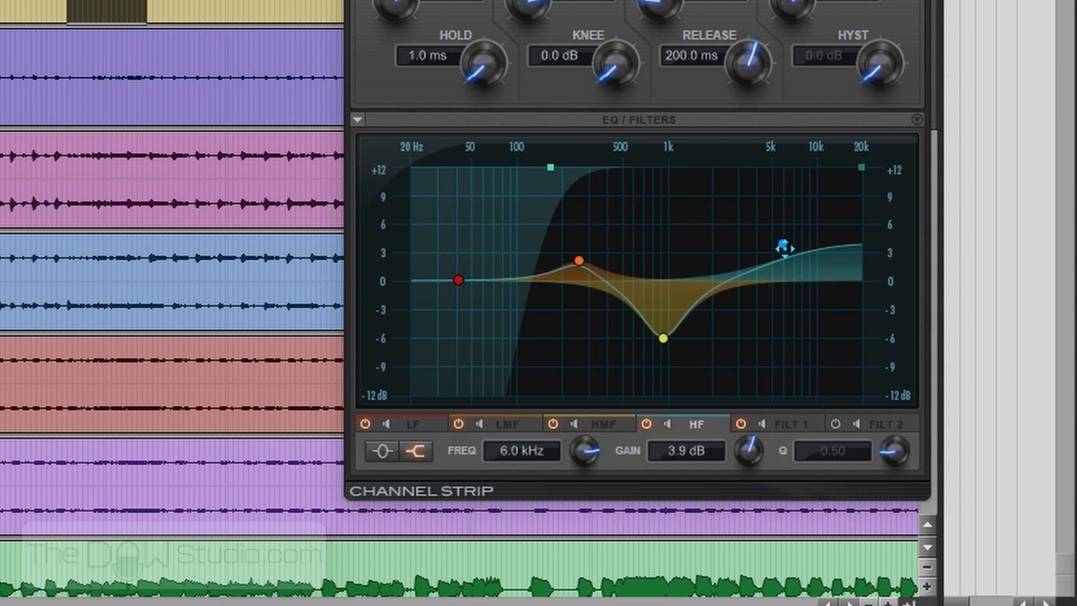
{"action": "left_click", "coordinate": [383, 459]}
{"action": "left_click_drag", "start_coordinate": [870, 457], "coordinate": [894, 389]}
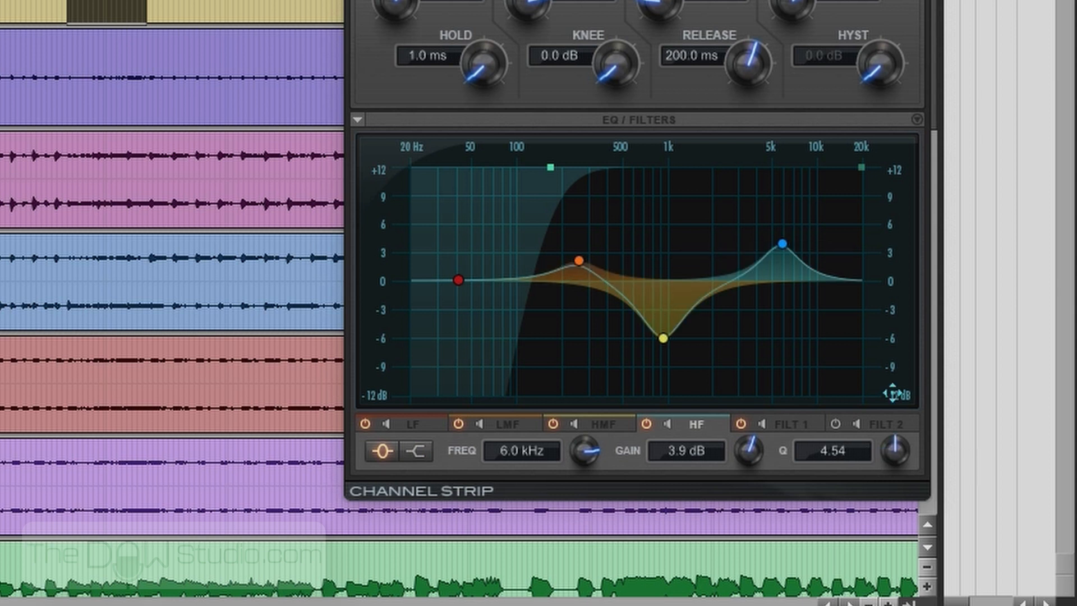
{"action": "left_click_drag", "start_coordinate": [782, 246], "coordinate": [775, 254]}
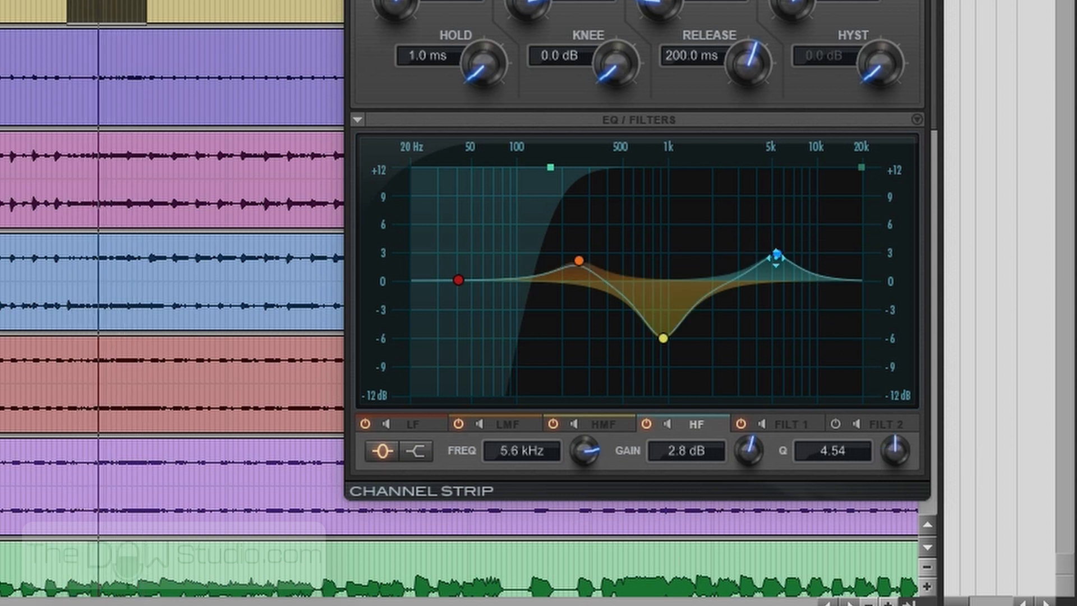
- Retune the rack tom EQ: LMF to about 2.2 dB at 213 Hz, HMF to about -4 dB, and HF to about 1.2 dB at 5.7 kHz
{"action": "mouse_move", "coordinate": [579, 260]}
{"action": "left_mouse_down"}
{"action": "mouse_move", "coordinate": [569, 222]}
{"action": "mouse_move", "coordinate": [569, 239]}
{"action": "mouse_move", "coordinate": [593, 243]}
{"action": "mouse_move", "coordinate": [562, 258]}
{"action": "left_mouse_up"}
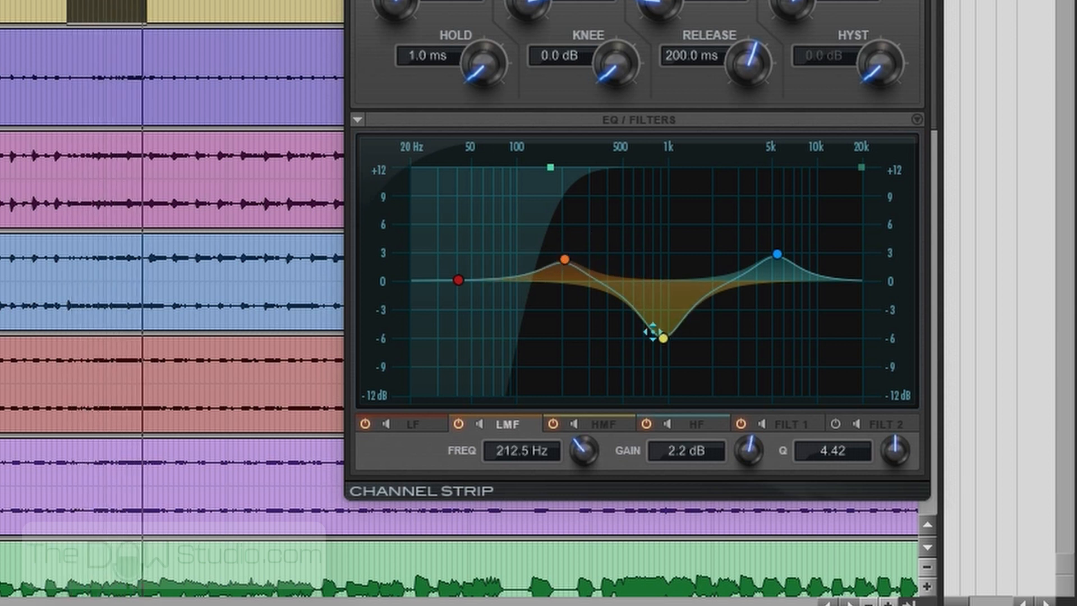
{"action": "mouse_move", "coordinate": [663, 337]}
{"action": "left_mouse_down"}
{"action": "mouse_move", "coordinate": [686, 318]}
{"action": "mouse_move", "coordinate": [673, 319]}
{"action": "left_mouse_up"}
{"action": "mouse_move", "coordinate": [782, 251]}
{"action": "left_mouse_down"}
{"action": "mouse_move", "coordinate": [782, 291]}
{"action": "mouse_move", "coordinate": [778, 268]}
{"action": "left_mouse_up"}
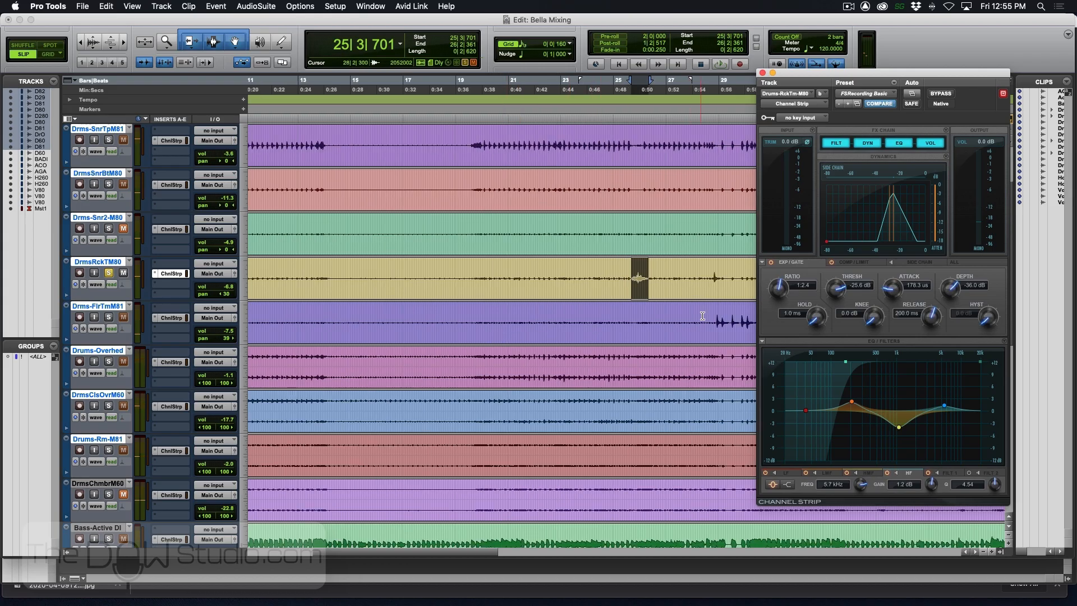
- Solo the floor tom with the rack tom, open its Channel Strip, and audition its hits from near the end of bar 28
{"action": "left_click", "coordinate": [702, 315]}
{"action": "left_click", "coordinate": [110, 317]}
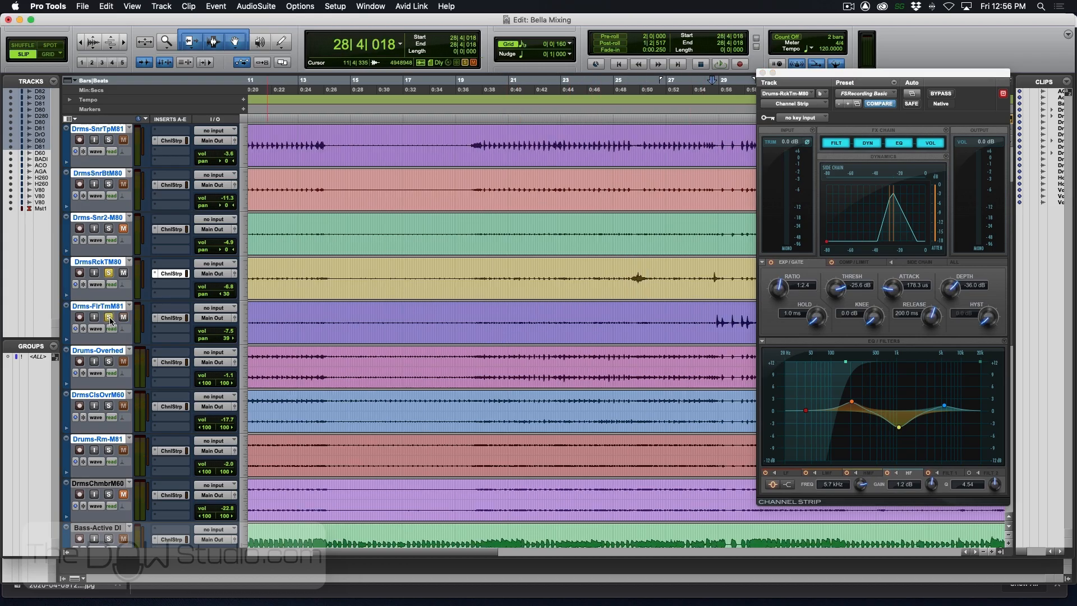
{"action": "left_click", "coordinate": [171, 318]}
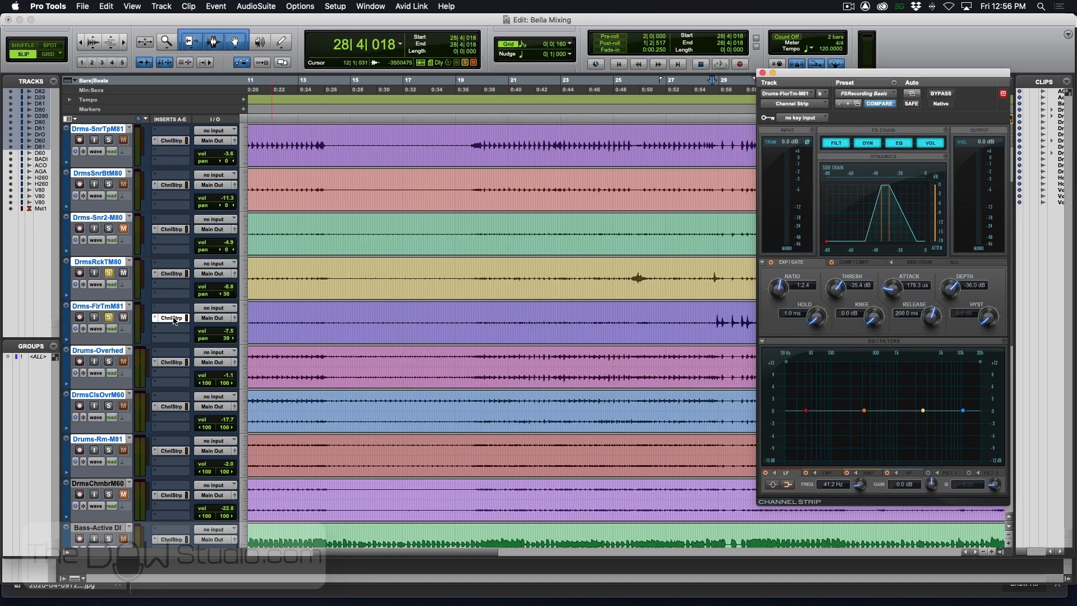
{"action": "key", "text": "space"}
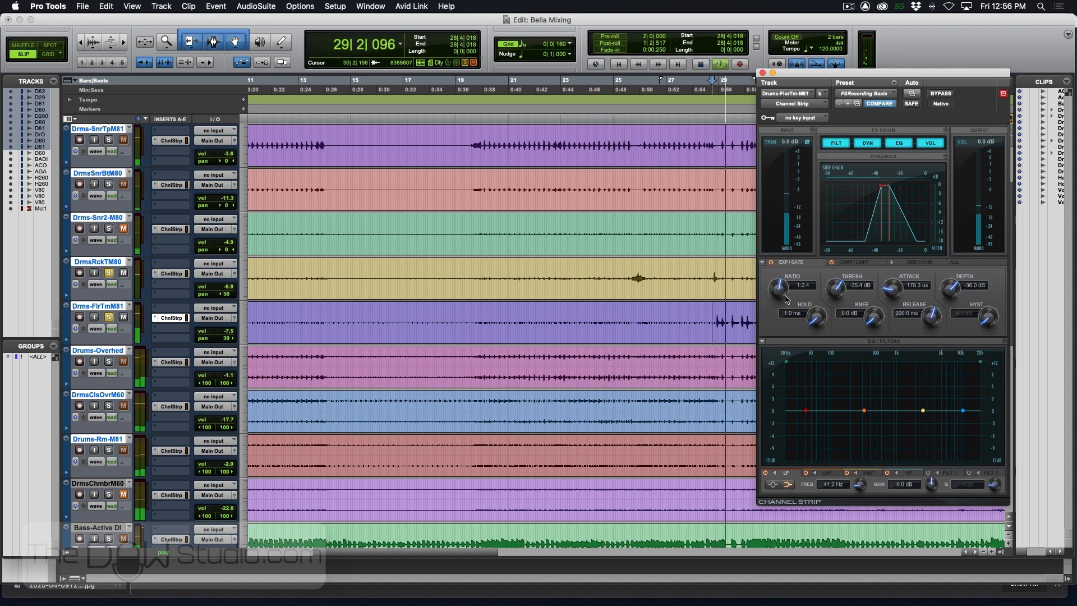
{"action": "key", "text": "space"}
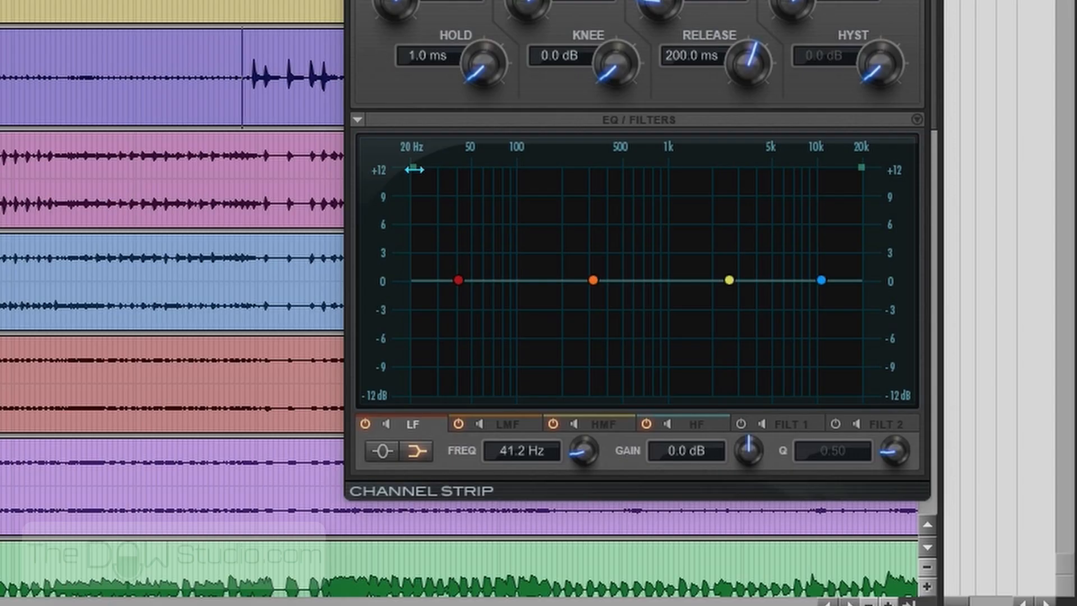
- On the floor tom EQ, high-pass at about 80 Hz, cut HMF about 4 dB at 1.2 kHz, and boost LMF about 1.9 dB at 137 Hz
{"action": "left_click_drag", "start_coordinate": [787, 362], "coordinate": [824, 366]}
{"action": "key", "text": "space"}
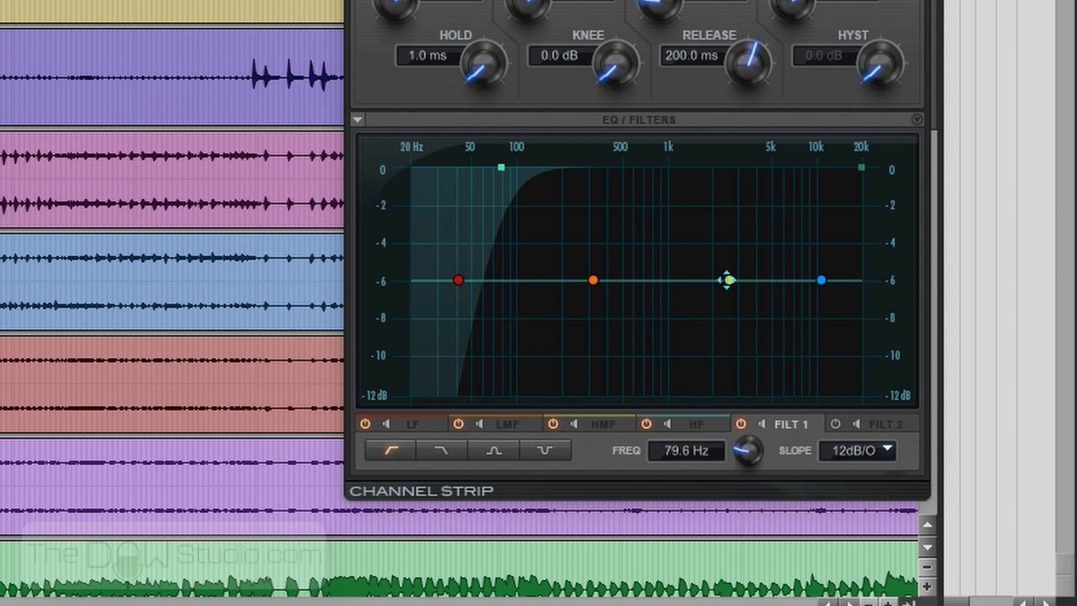
{"action": "left_click_drag", "start_coordinate": [730, 281], "coordinate": [677, 317]}
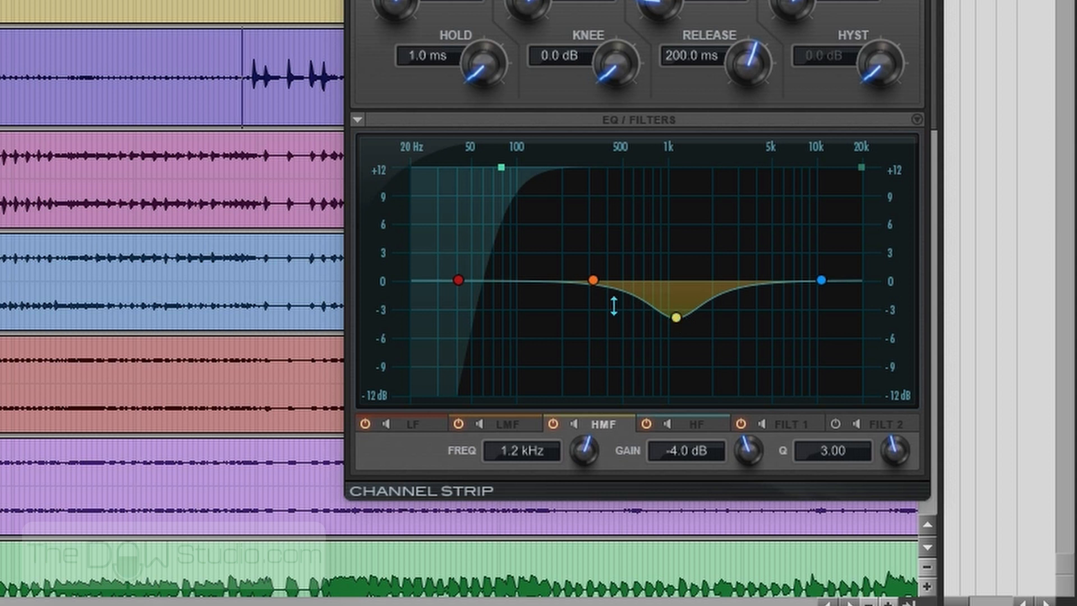
{"action": "left_click_drag", "start_coordinate": [591, 280], "coordinate": [536, 261]}
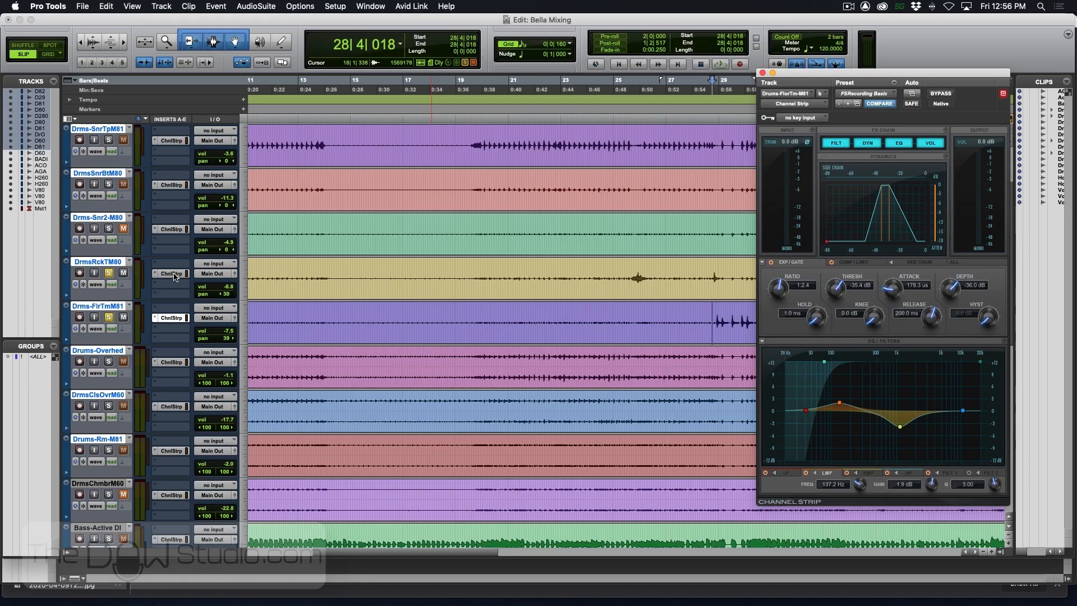
- Compare with the rack tom's EQ, then boost the floor tom's HF as a bell of 2.2 dB at 5.5 kHz, Q 3.18
{"action": "left_click", "coordinate": [171, 273]}
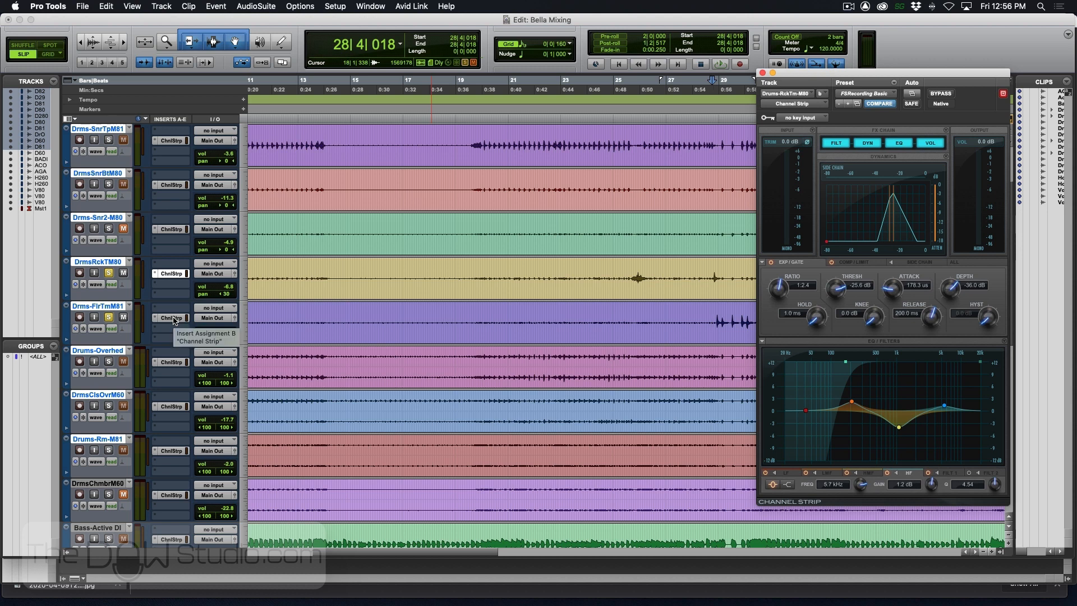
{"action": "left_click", "coordinate": [173, 318]}
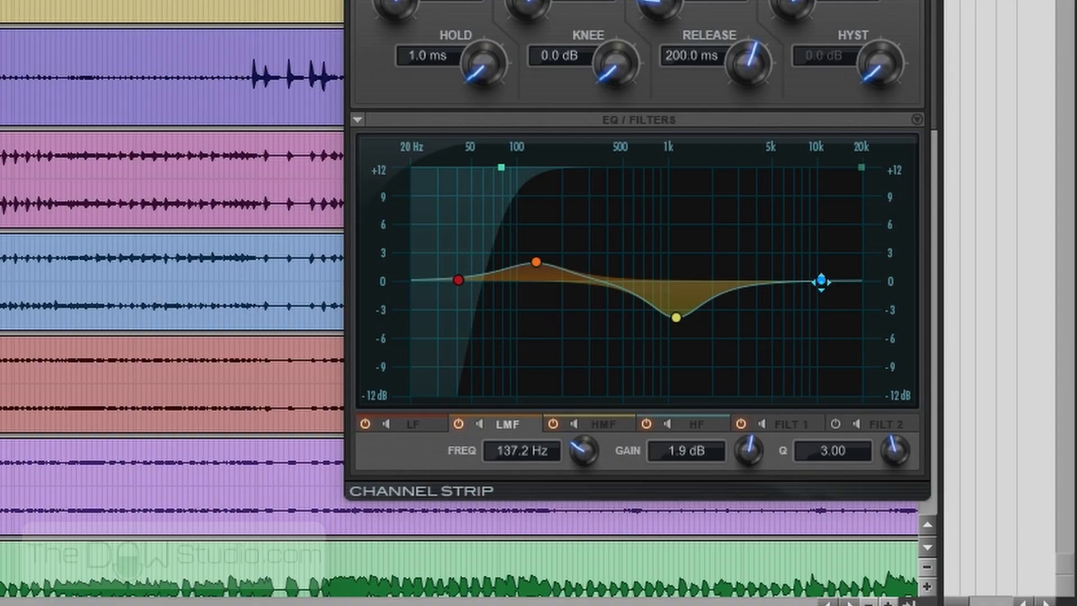
{"action": "left_click_drag", "start_coordinate": [962, 410], "coordinate": [947, 399]}
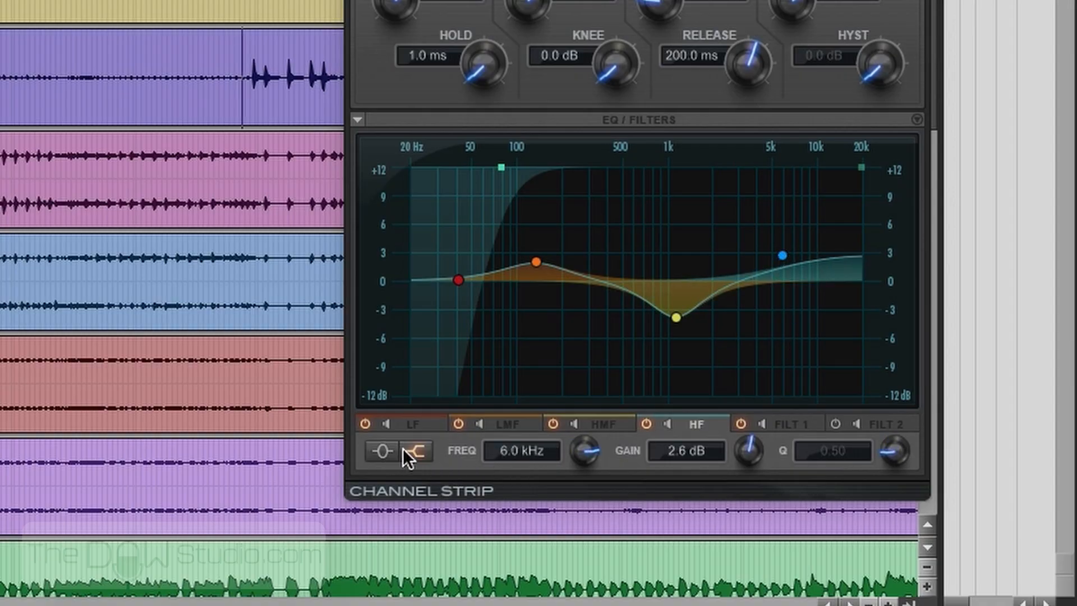
{"action": "left_click", "coordinate": [384, 449]}
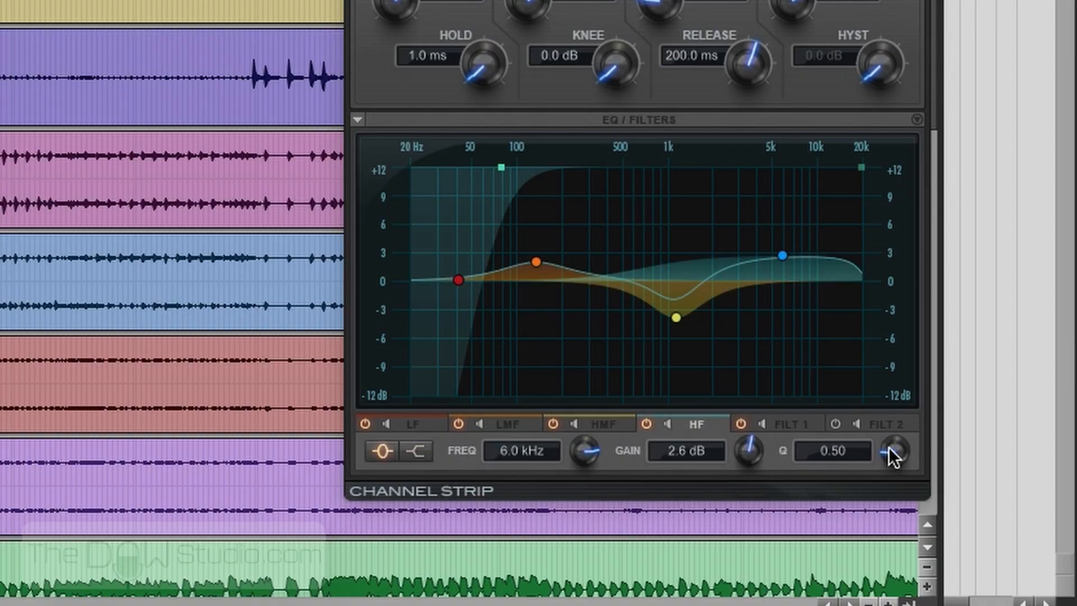
{"action": "left_click_drag", "start_coordinate": [889, 457], "coordinate": [897, 379]}
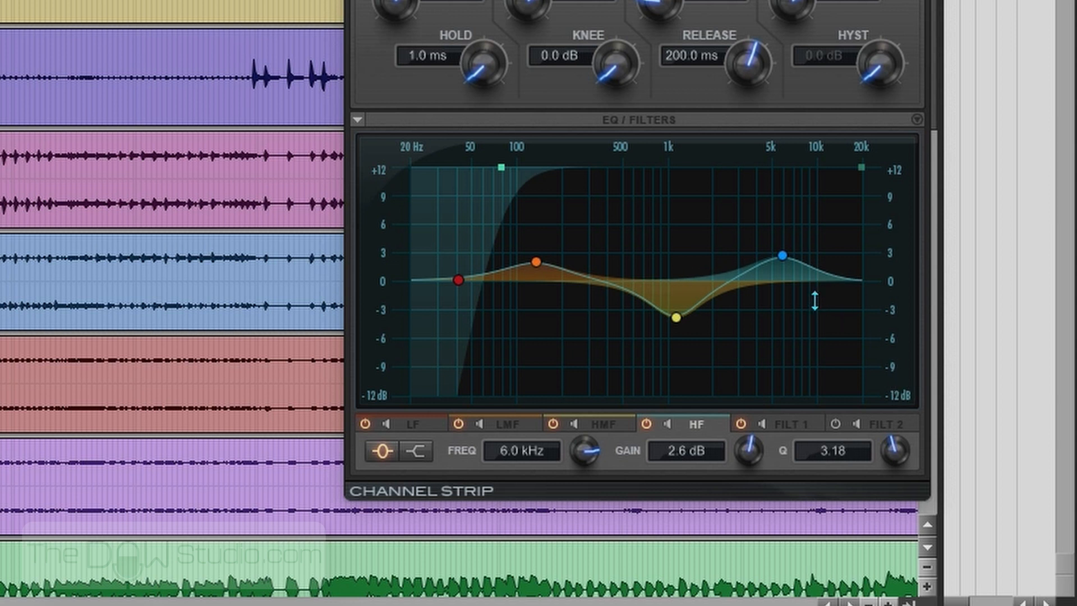
{"action": "left_click_drag", "start_coordinate": [784, 257], "coordinate": [777, 259]}
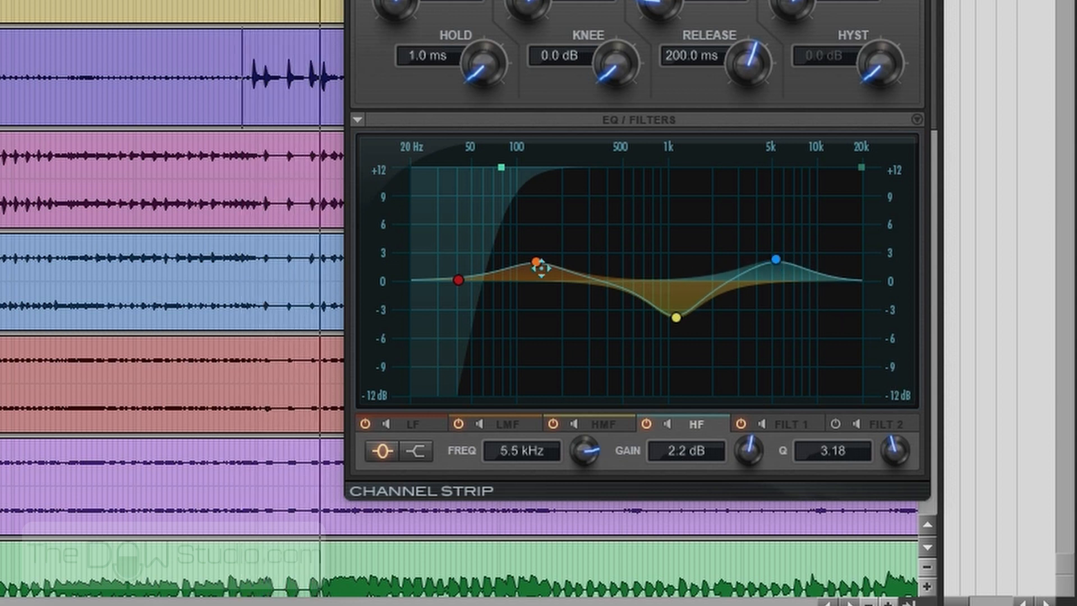
- On the floor tom EQ, raise LMF to just under 3 dB and move HMF to about -4.1 dB at 564 Hz with Q 1.45
{"action": "left_click_drag", "start_coordinate": [535, 262], "coordinate": [535, 260]}
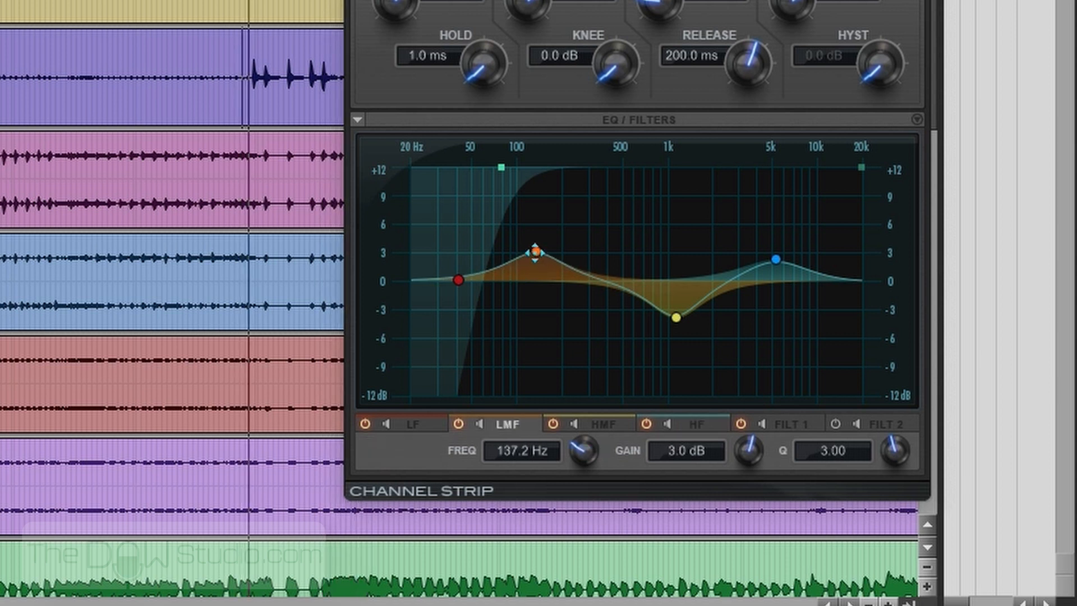
{"action": "left_click_drag", "start_coordinate": [676, 316], "coordinate": [623, 313]}
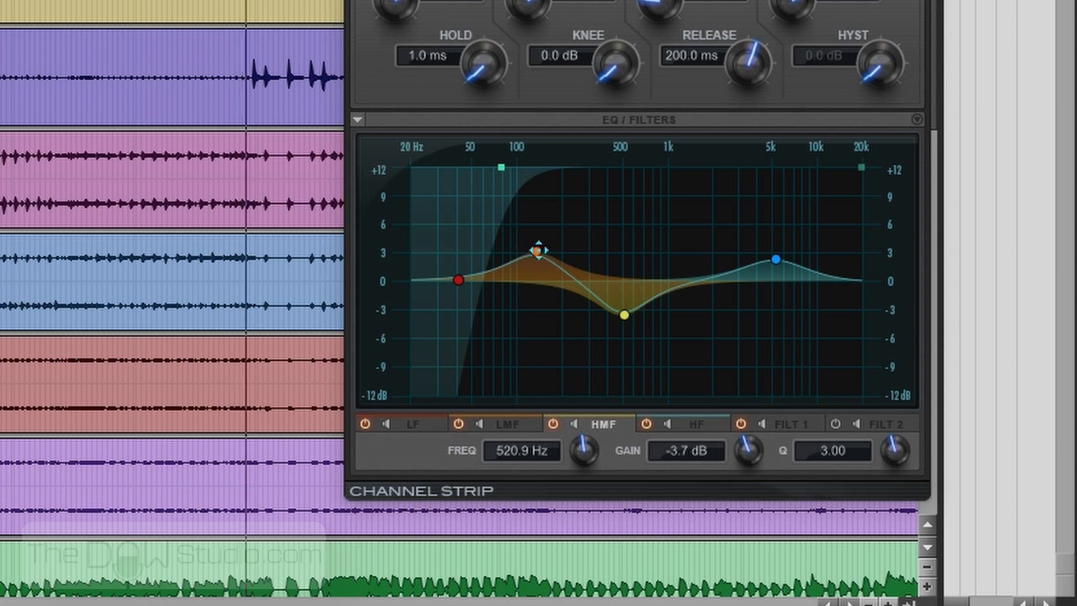
{"action": "left_click_drag", "start_coordinate": [538, 249], "coordinate": [533, 254]}
{"action": "mouse_move", "coordinate": [623, 315]}
{"action": "left_mouse_down"}
{"action": "mouse_move", "coordinate": [611, 318]}
{"action": "mouse_move", "coordinate": [636, 322]}
{"action": "left_mouse_up"}
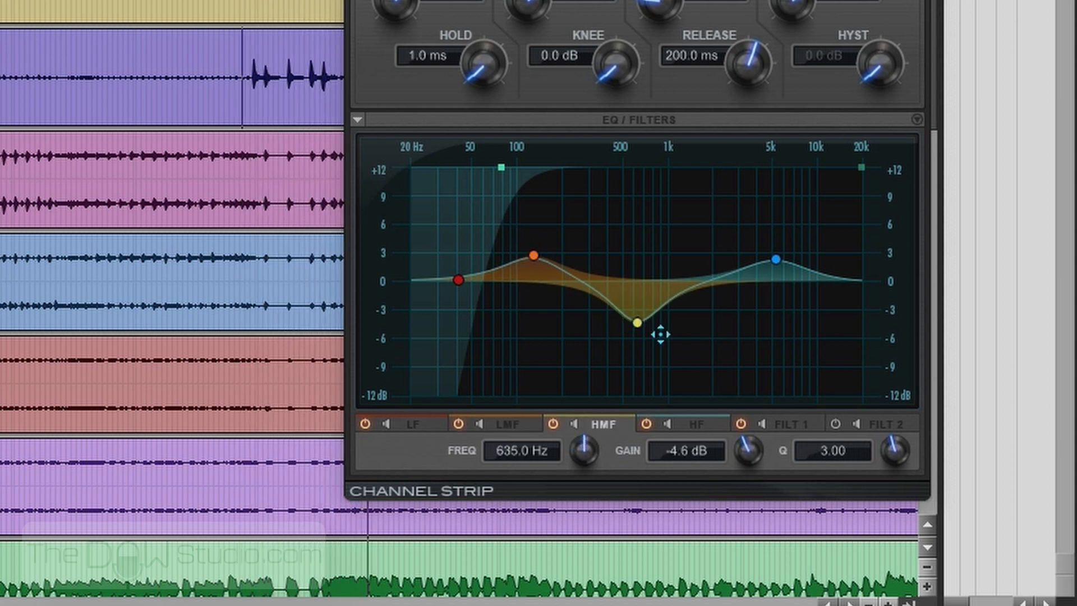
{"action": "left_click_drag", "start_coordinate": [894, 452], "coordinate": [870, 505]}
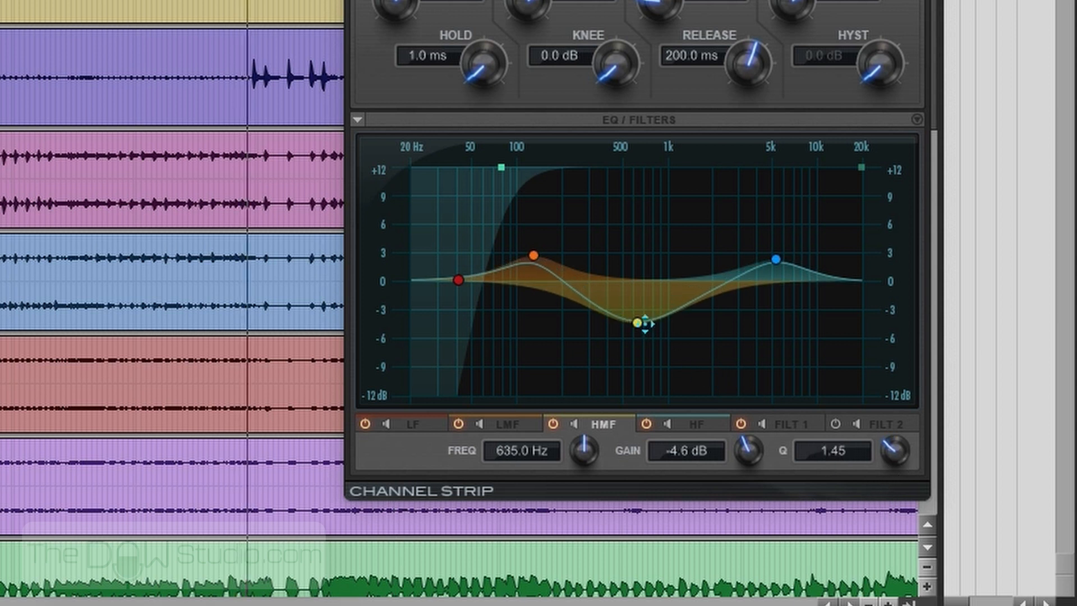
{"action": "left_click_drag", "start_coordinate": [642, 322], "coordinate": [629, 319]}
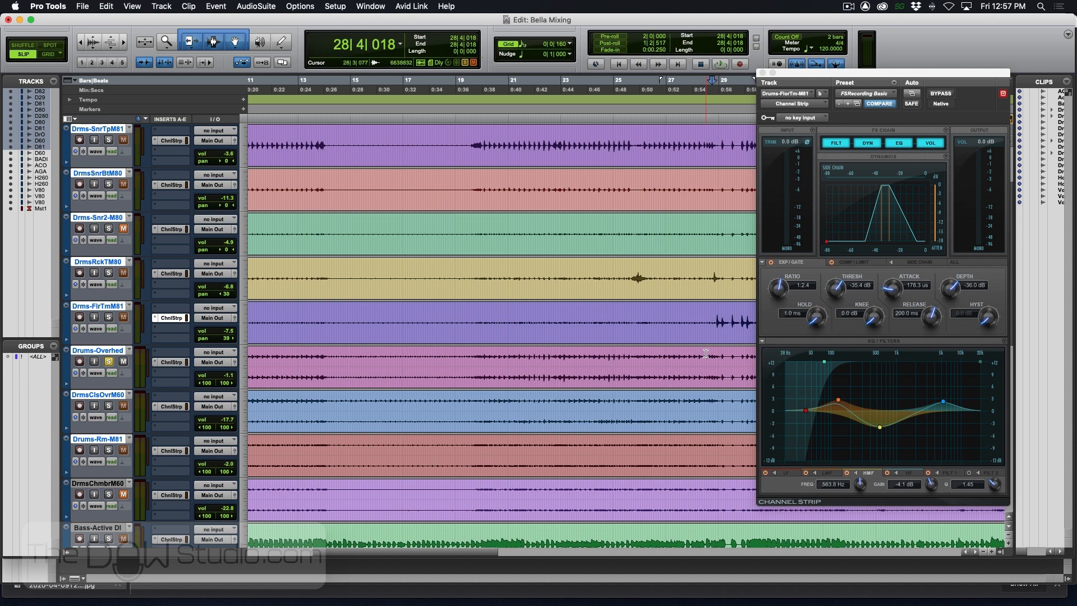
- Open the Channel Strip of the soloed Drums-Overhed track and audition it from near the end of bar 28
{"action": "left_click", "coordinate": [179, 362]}
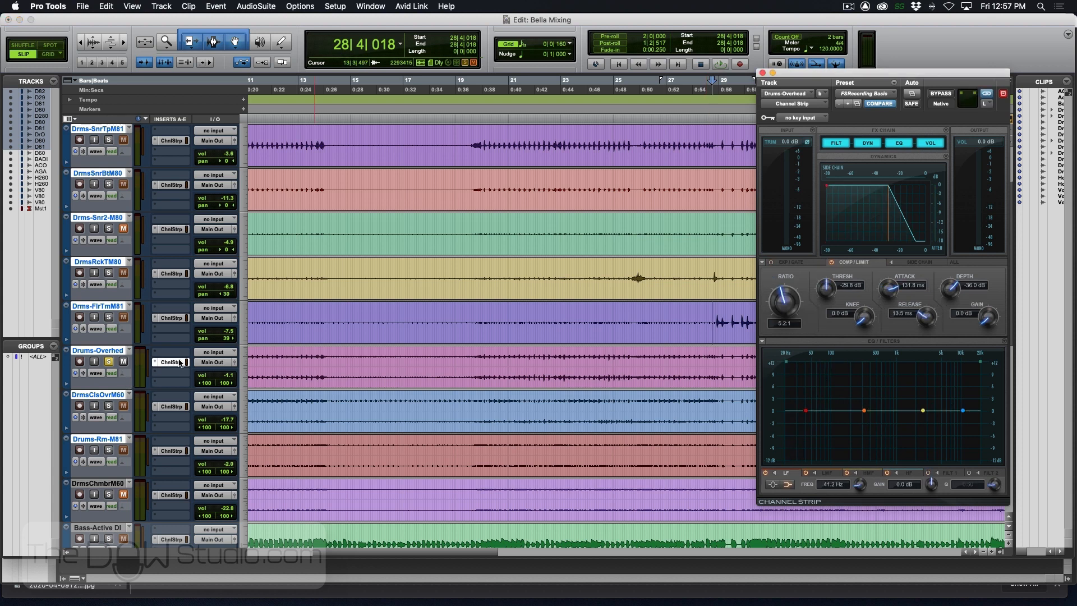
{"action": "key", "text": "space"}
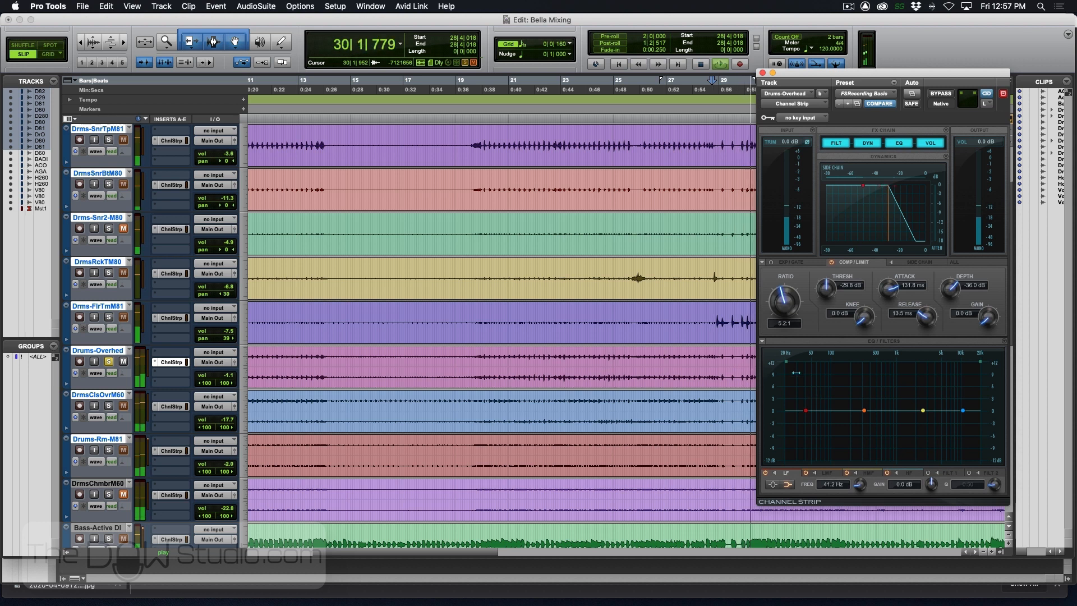
{"action": "key", "text": "space"}
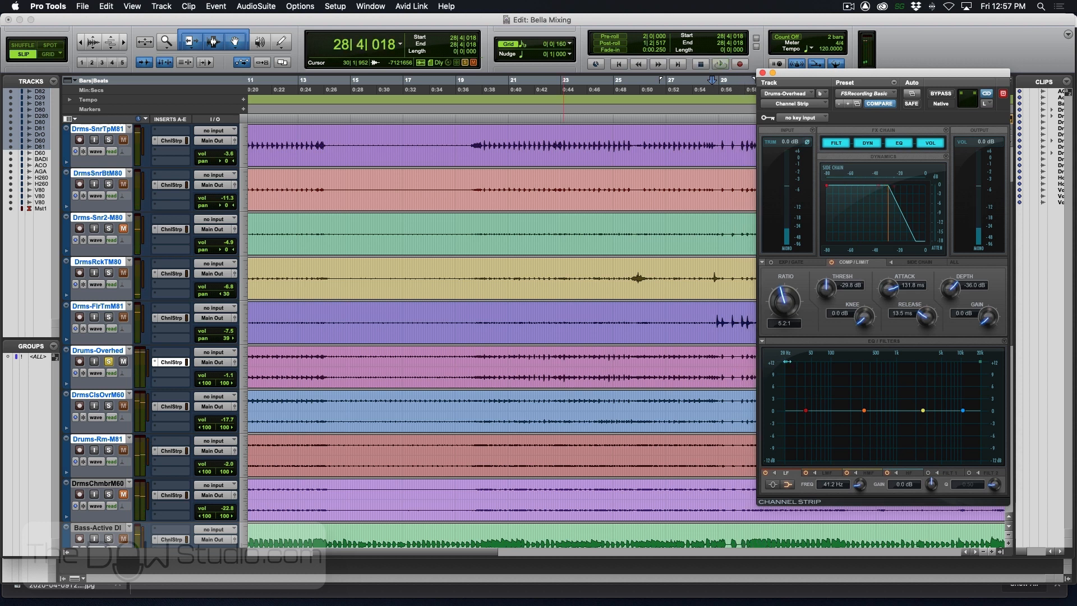
- On the overheads, high-pass at about 59 Hz, cut HMF 3 dB at 872 Hz with Q 1.26, and boost the HF shelf 2.3 dB at 10.1 kHz
{"action": "left_click_drag", "start_coordinate": [787, 362], "coordinate": [816, 365]}
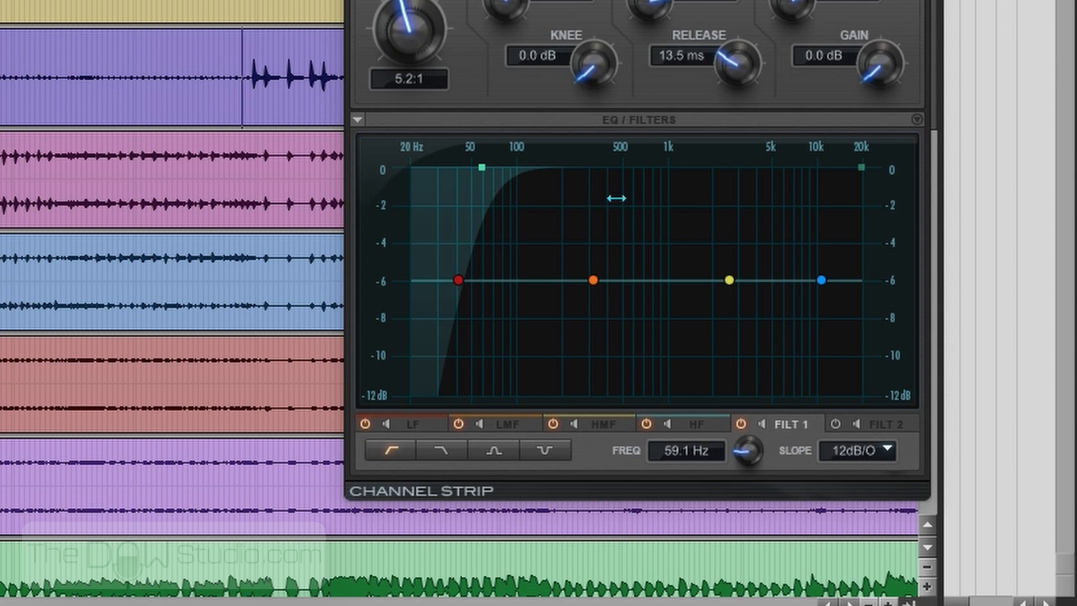
{"action": "left_click_drag", "start_coordinate": [729, 279], "coordinate": [668, 321]}
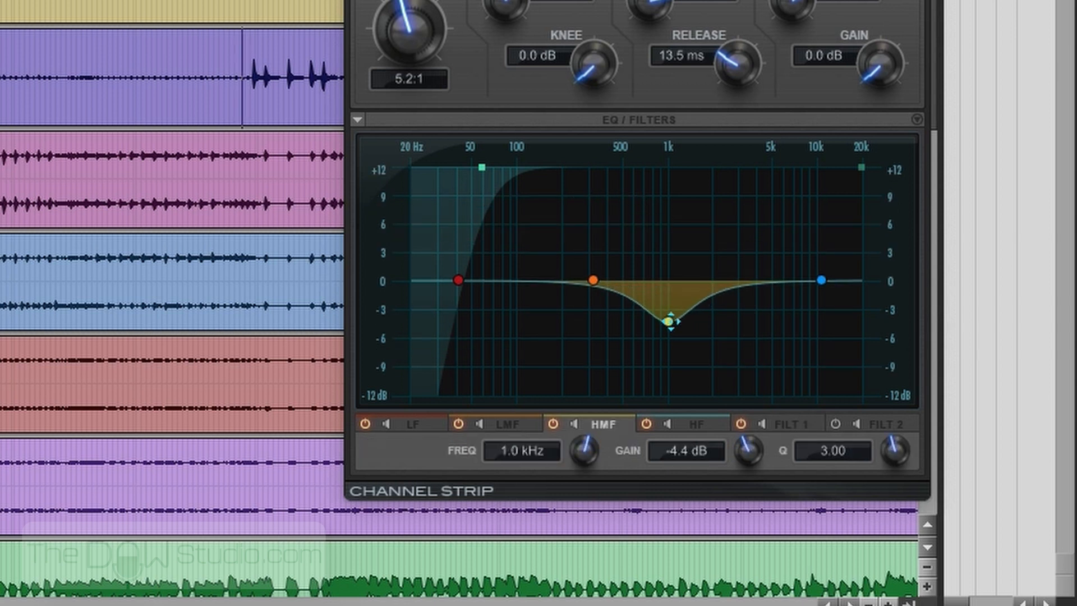
{"action": "left_click_drag", "start_coordinate": [903, 451], "coordinate": [876, 498]}
{"action": "left_click_drag", "start_coordinate": [669, 321], "coordinate": [660, 309]}
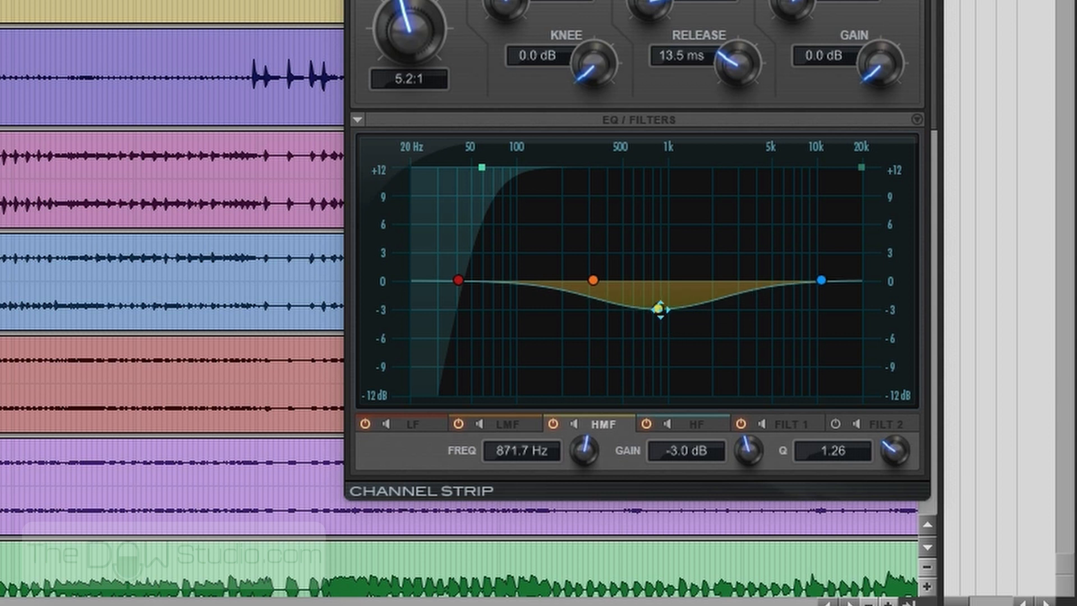
{"action": "left_click_drag", "start_coordinate": [820, 284], "coordinate": [816, 259]}
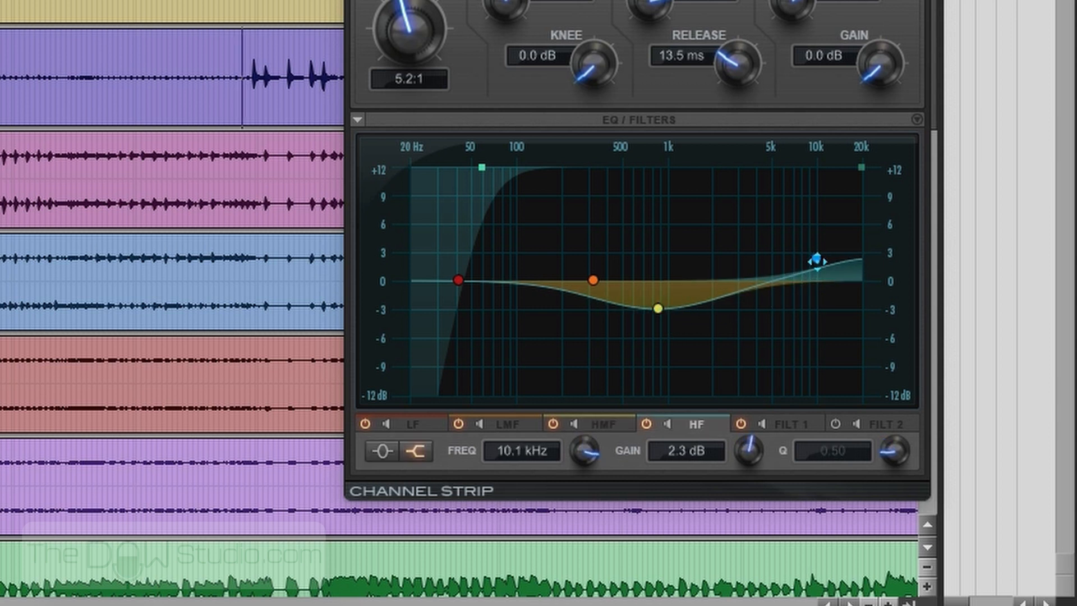
- While auditioning the overheads, deepen HMF to about -3.4 dB at 889 Hz and raise the high-pass to about 83 Hz
{"action": "key", "text": "space"}
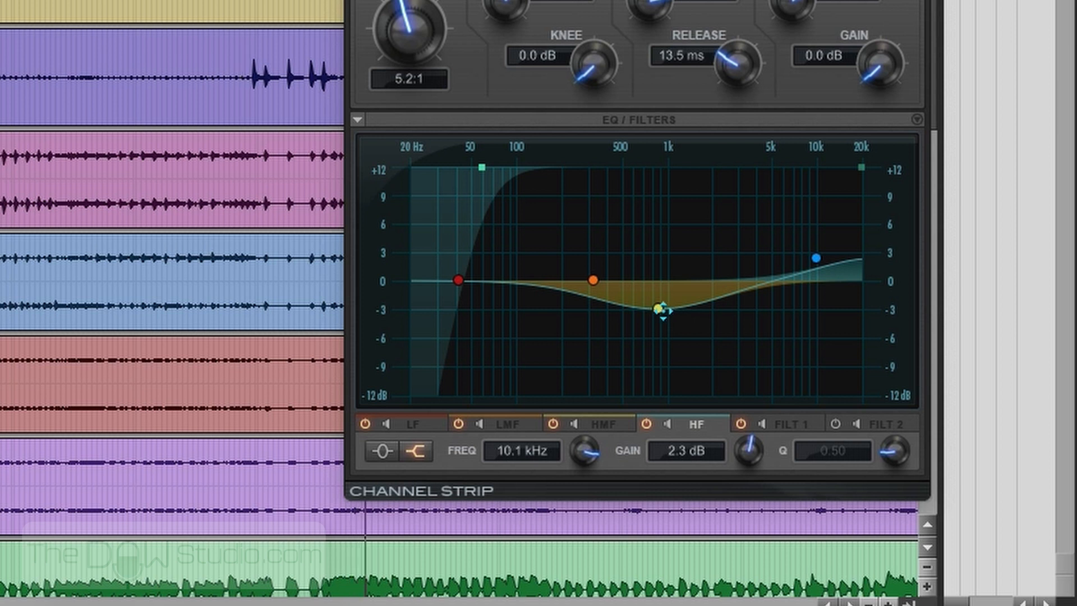
{"action": "left_click_drag", "start_coordinate": [658, 309], "coordinate": [661, 313]}
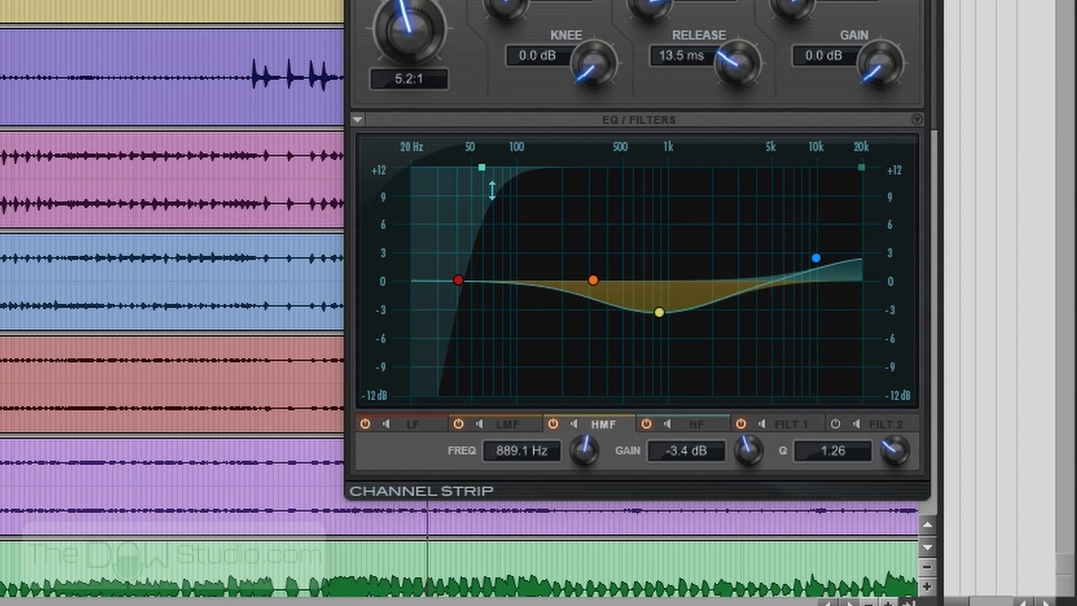
{"action": "left_click_drag", "start_coordinate": [483, 170], "coordinate": [503, 179]}
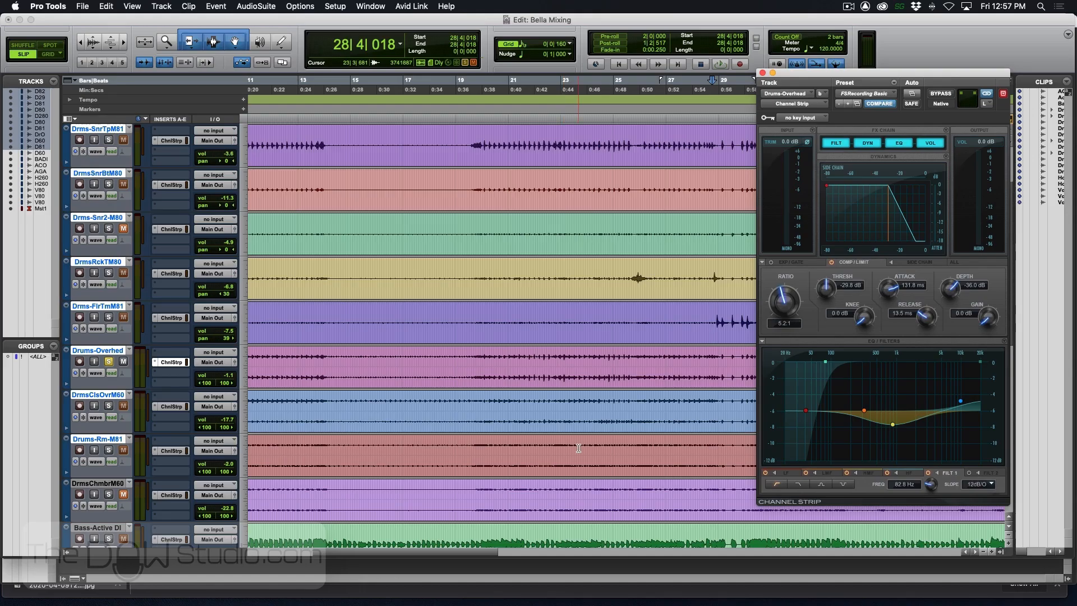
- Solo DrmsClsOvrM60 and, in its Channel Strip, high-pass near 370 Hz and cut the LF shelf about 4.3 dB at 948 Hz
{"action": "left_click", "coordinate": [109, 406]}
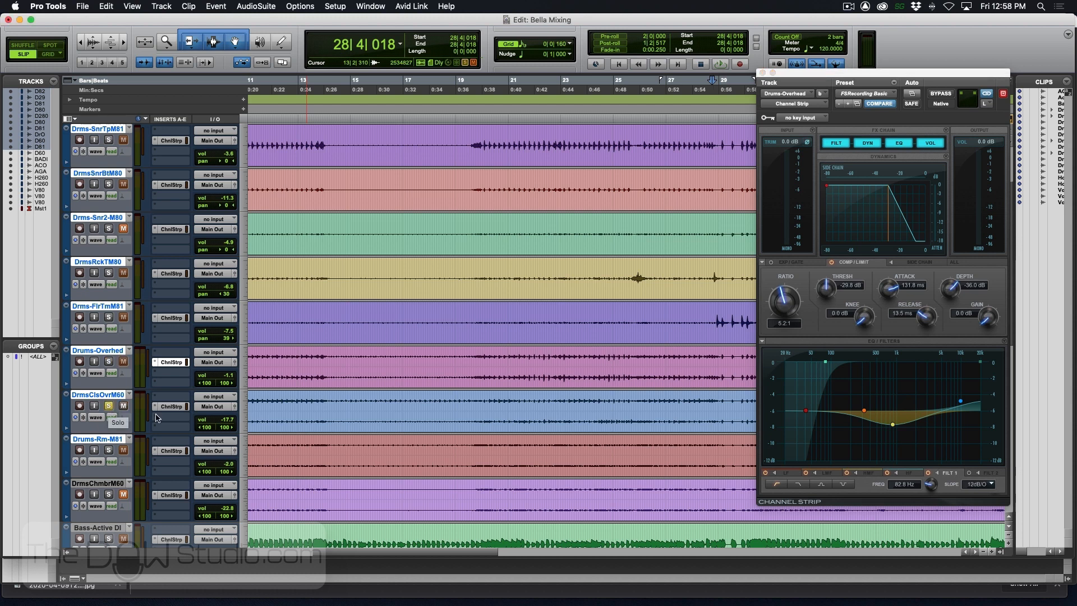
{"action": "left_click", "coordinate": [171, 406]}
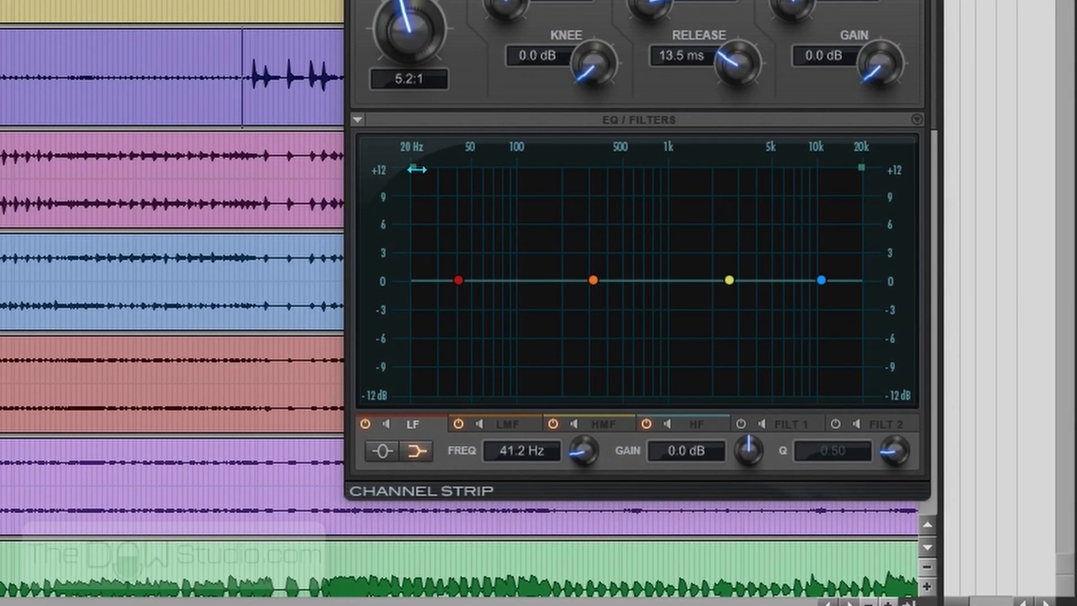
{"action": "left_click_drag", "start_coordinate": [417, 169], "coordinate": [605, 184]}
{"action": "left_click_drag", "start_coordinate": [822, 280], "coordinate": [808, 256]}
{"action": "left_click_drag", "start_coordinate": [458, 279], "coordinate": [659, 320]}
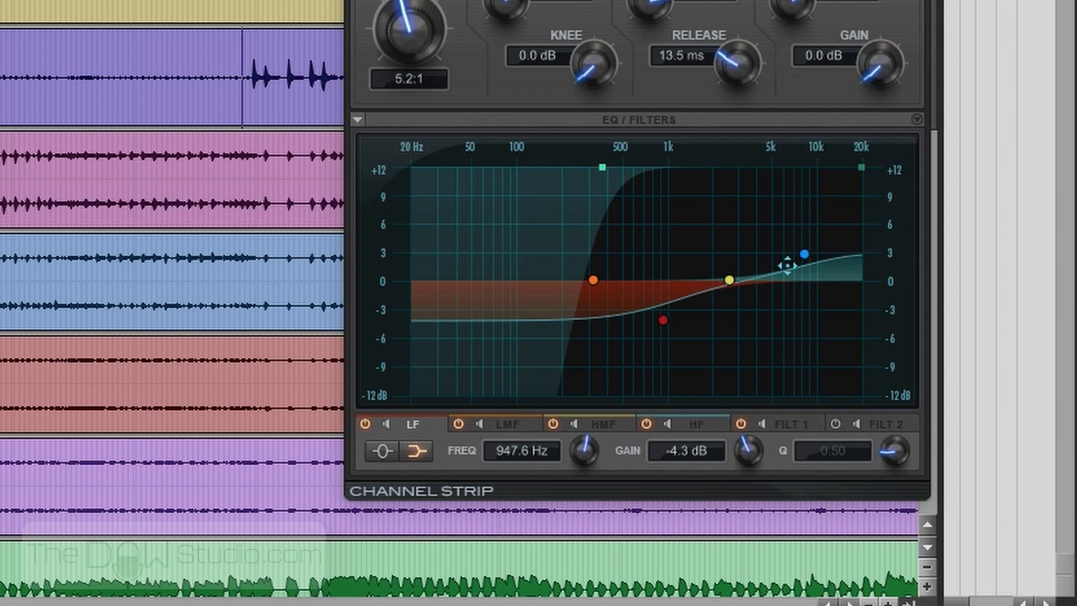
- While auditioning the close overheads, set their HF shelf boost to about 4.3 dB at 6.4 kHz
{"action": "left_click_drag", "start_coordinate": [802, 255], "coordinate": [793, 242]}
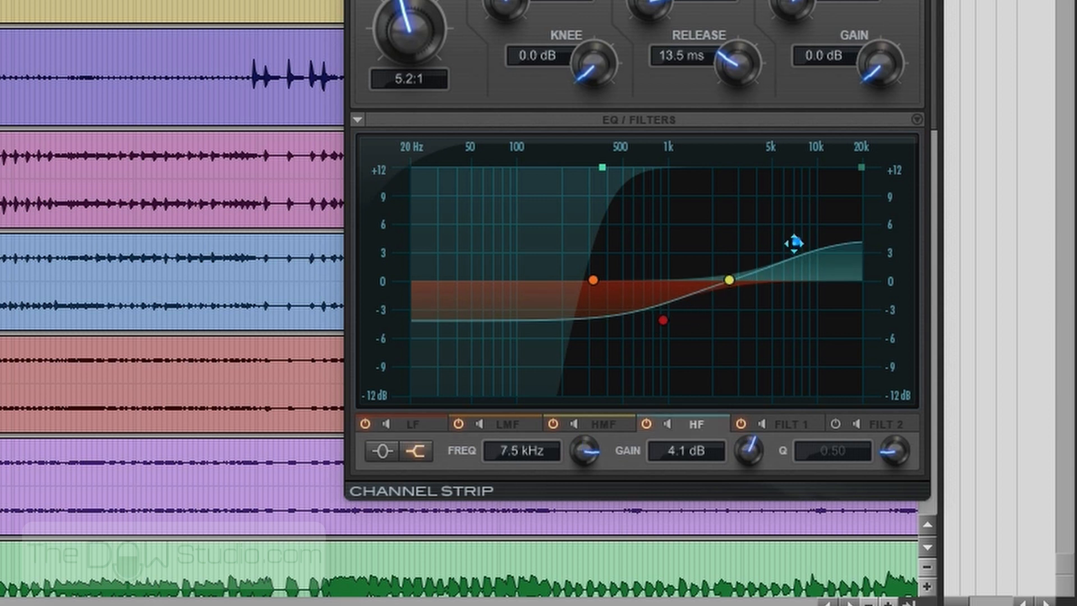
{"action": "key", "text": "space"}
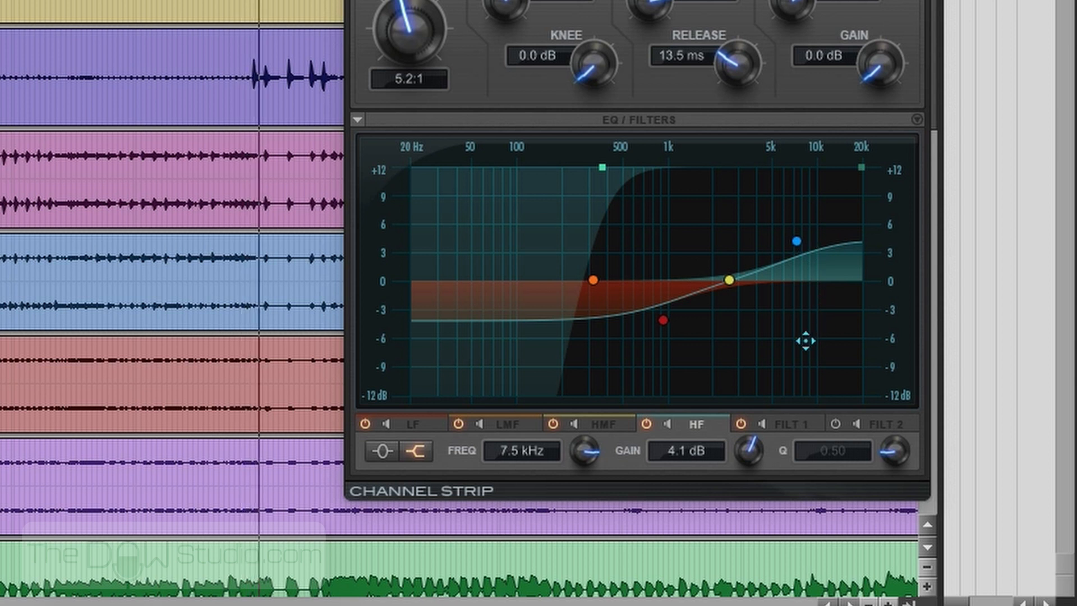
{"action": "left_click_drag", "start_coordinate": [798, 242], "coordinate": [785, 239]}
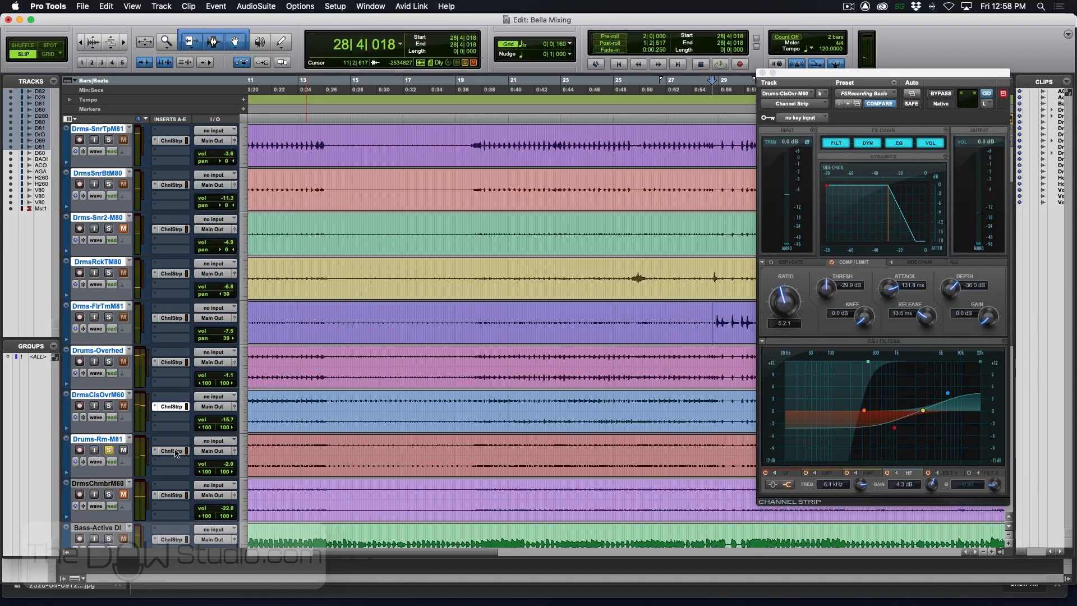
- Open the Channel Strip of the soloed Drums-Rm-M81 track and audition the room mics from near the end of bar 28
{"action": "left_click", "coordinate": [174, 451]}
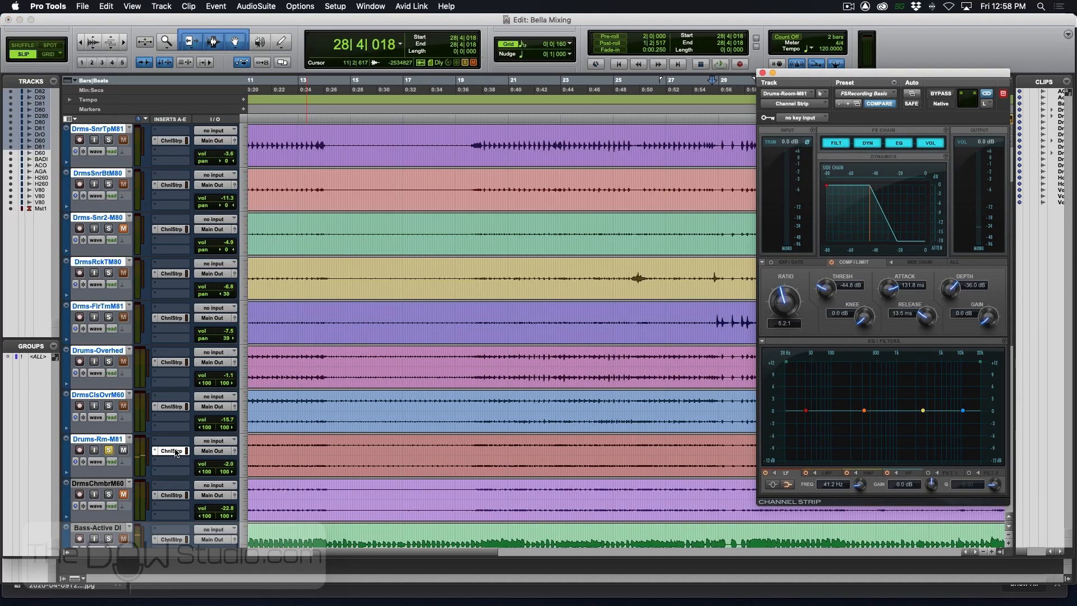
{"action": "key", "text": "space"}
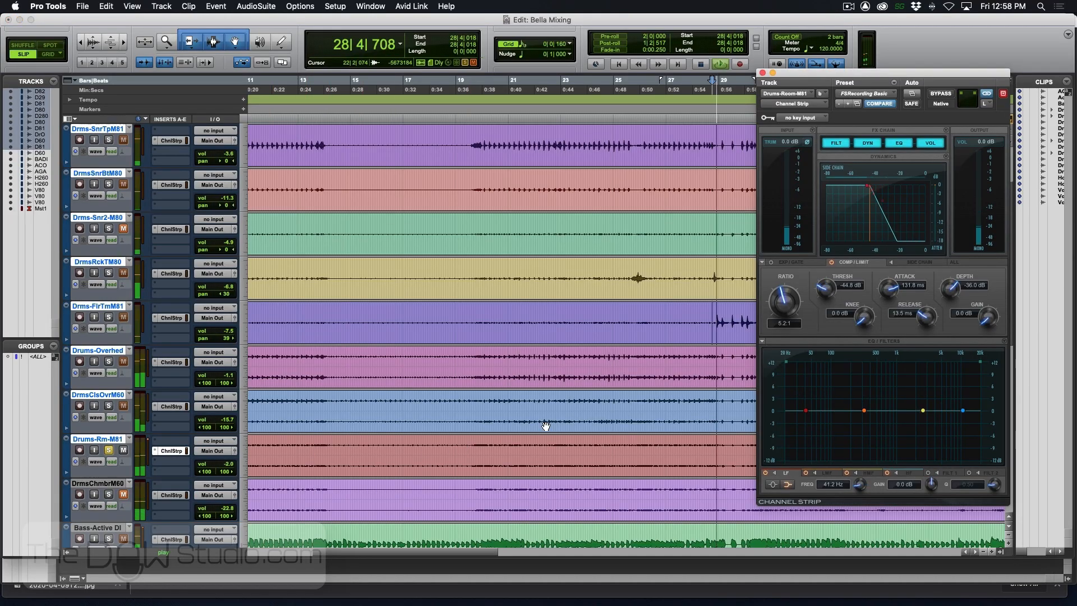
{"action": "key", "text": "space"}
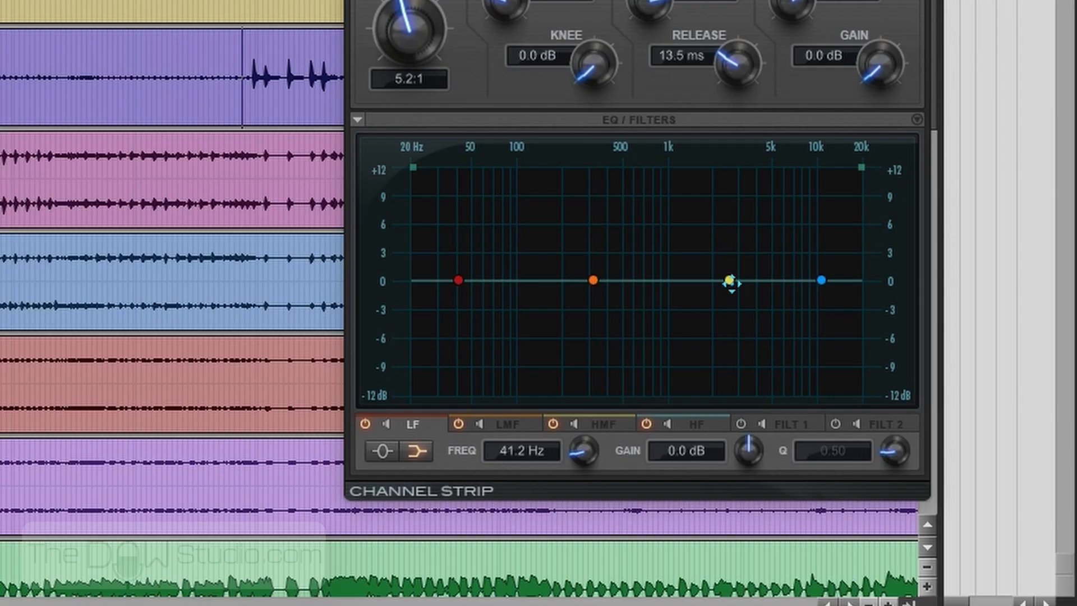
- On the room mics, cut HMF 5.1 dB at 790 Hz with Q 1.26, high-pass at 66 Hz, and boost the HF shelf about 3.9 dB at 7.6 kHz
{"action": "left_click_drag", "start_coordinate": [922, 411], "coordinate": [870, 476]}
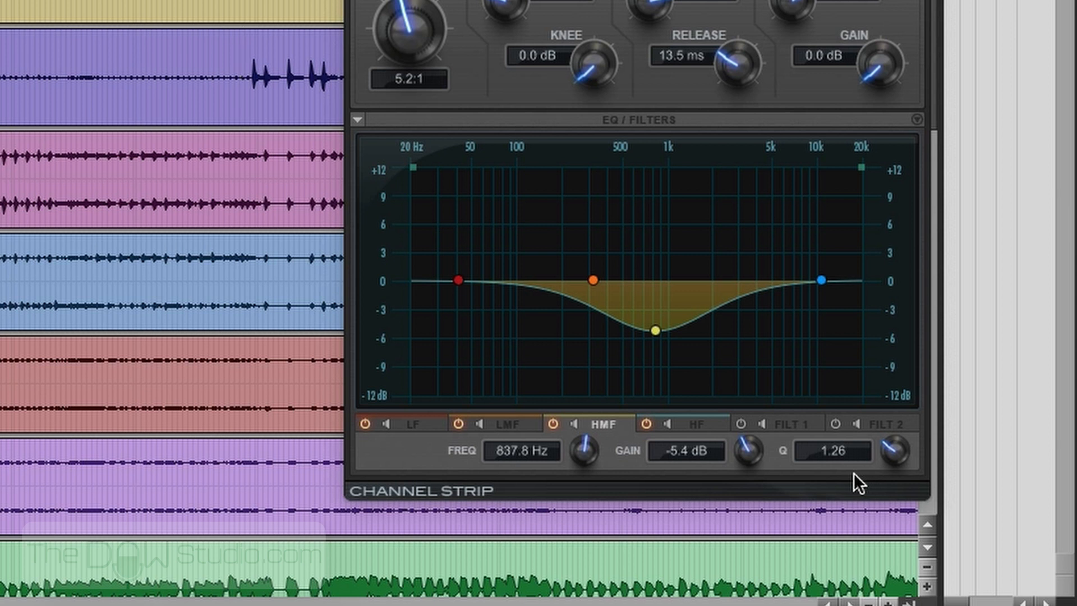
{"action": "left_click", "coordinate": [414, 167]}
{"action": "key", "text": "space"}
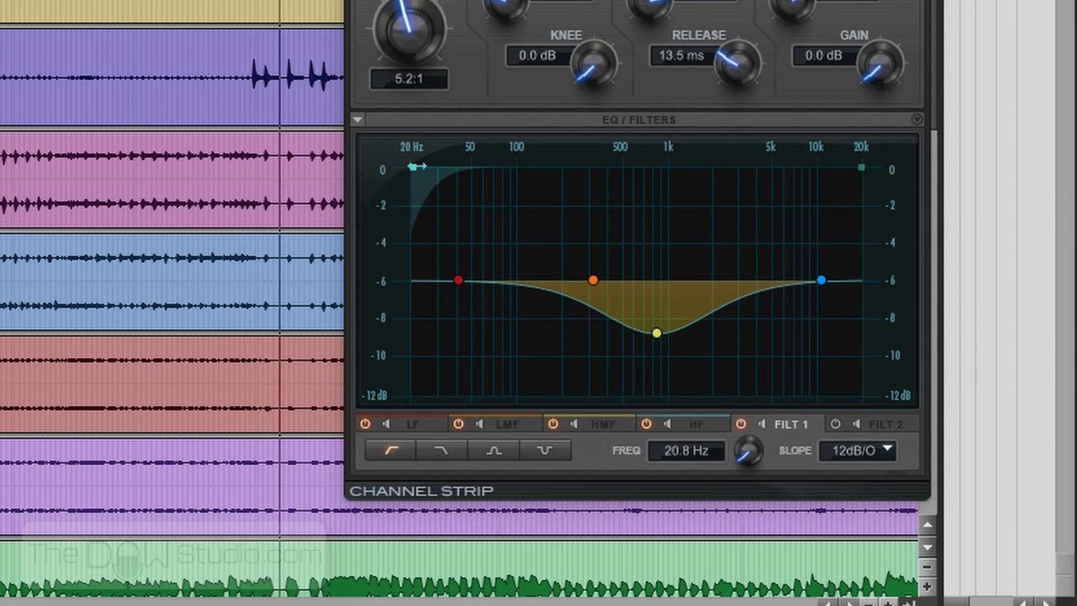
{"action": "left_click_drag", "start_coordinate": [417, 167], "coordinate": [491, 175]}
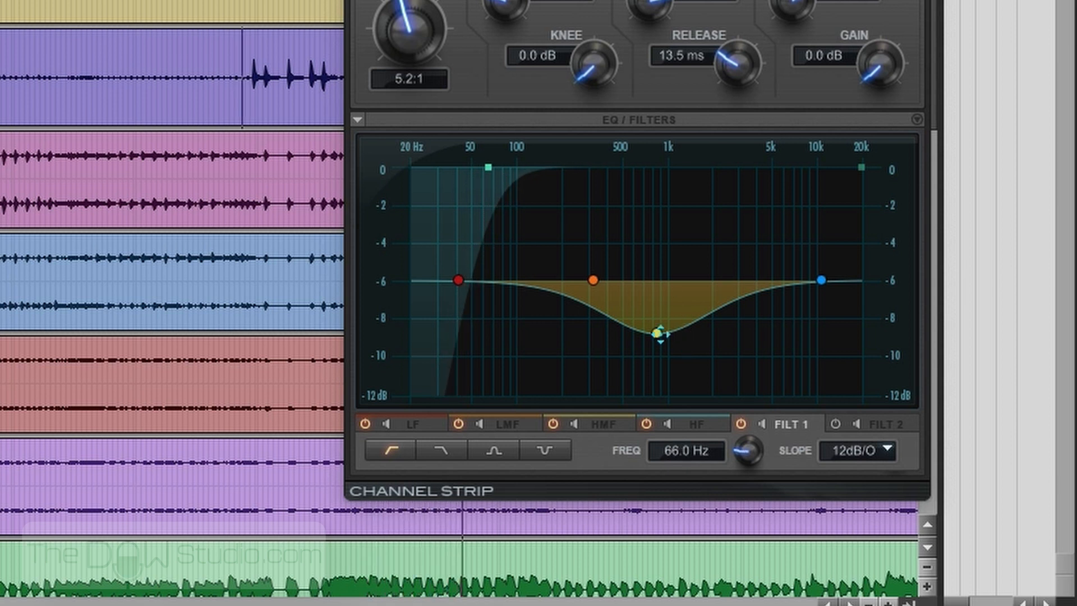
{"action": "mouse_move", "coordinate": [660, 334]}
{"action": "left_mouse_down"}
{"action": "mouse_move", "coordinate": [622, 317]}
{"action": "mouse_move", "coordinate": [630, 329]}
{"action": "mouse_move", "coordinate": [705, 320]}
{"action": "mouse_move", "coordinate": [656, 336]}
{"action": "mouse_move", "coordinate": [652, 326]}
{"action": "left_mouse_up"}
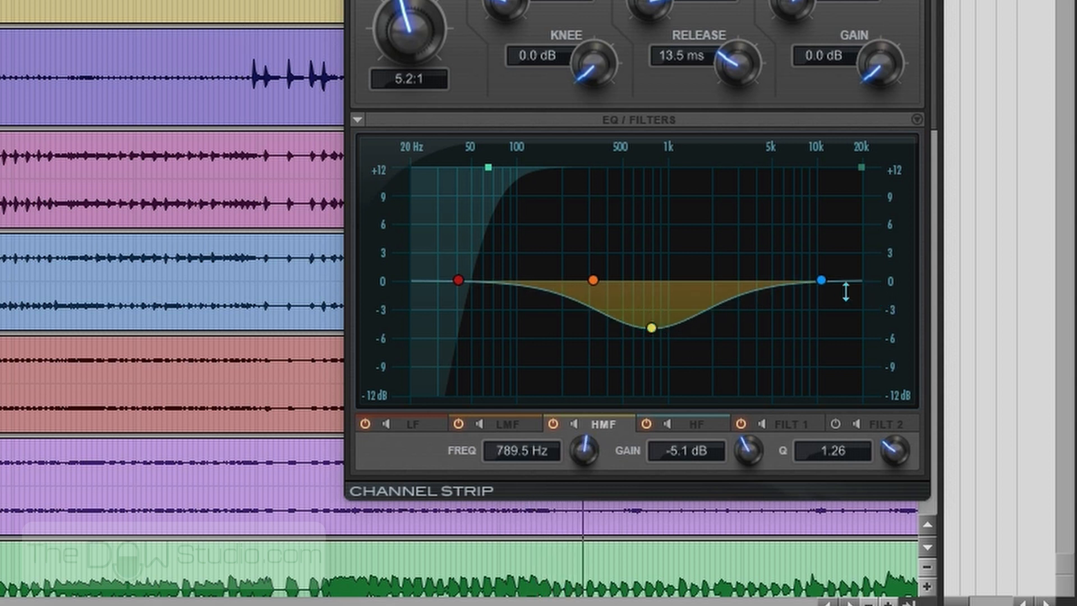
{"action": "left_click_drag", "start_coordinate": [821, 279], "coordinate": [796, 244]}
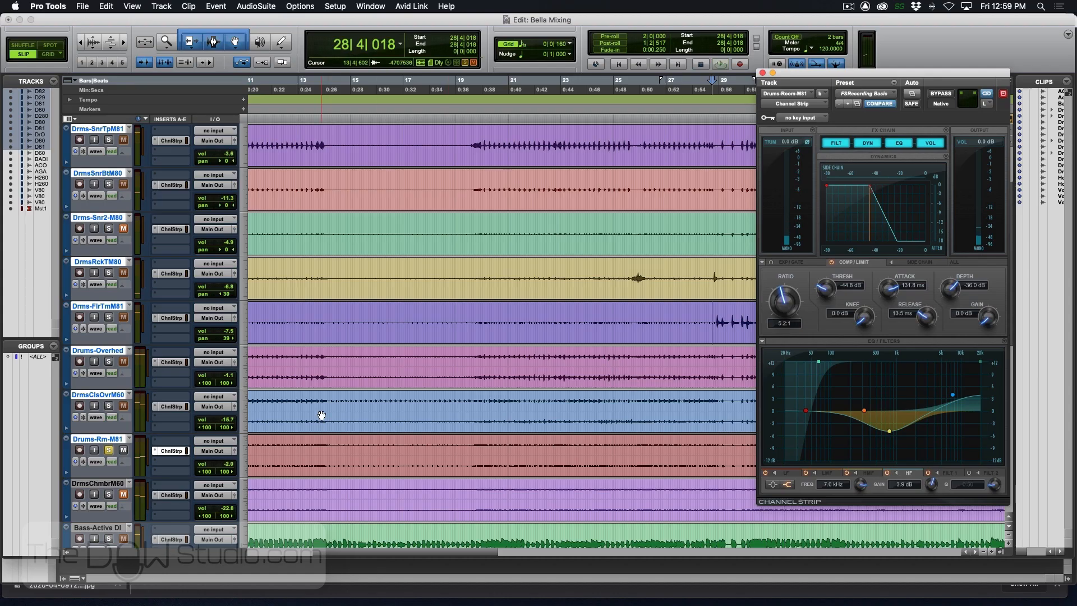
- Solo the drum tracks, play them, and compare their sound in the Mix window with the Channel Strip inserts bypassed and re-enabled
{"action": "left_click", "coordinate": [108, 406], "text": "alt"}
{"action": "key", "text": "space"}
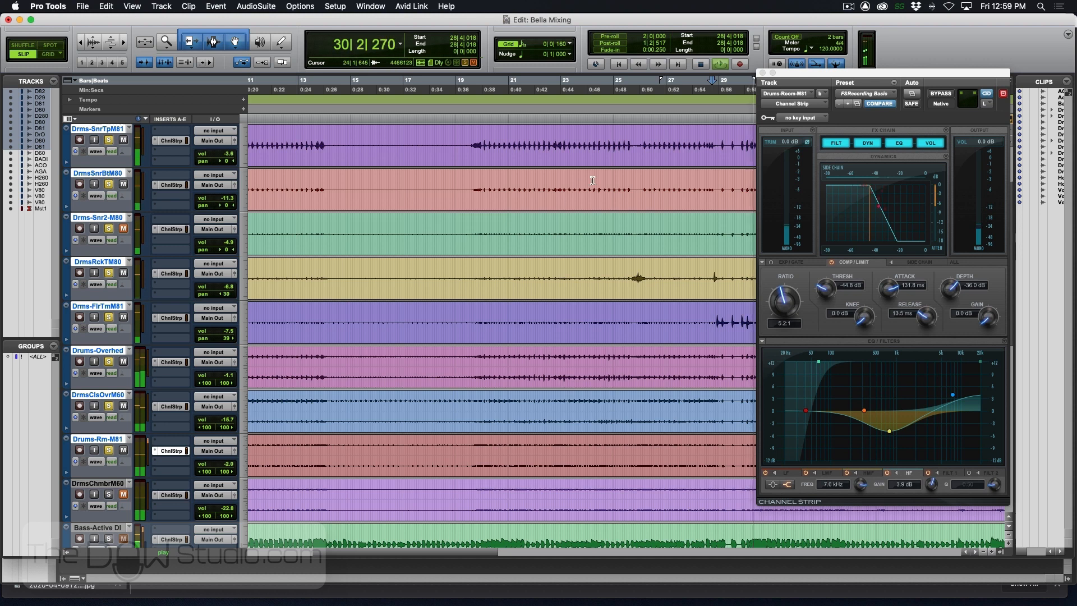
{"action": "key", "text": "super+equal"}
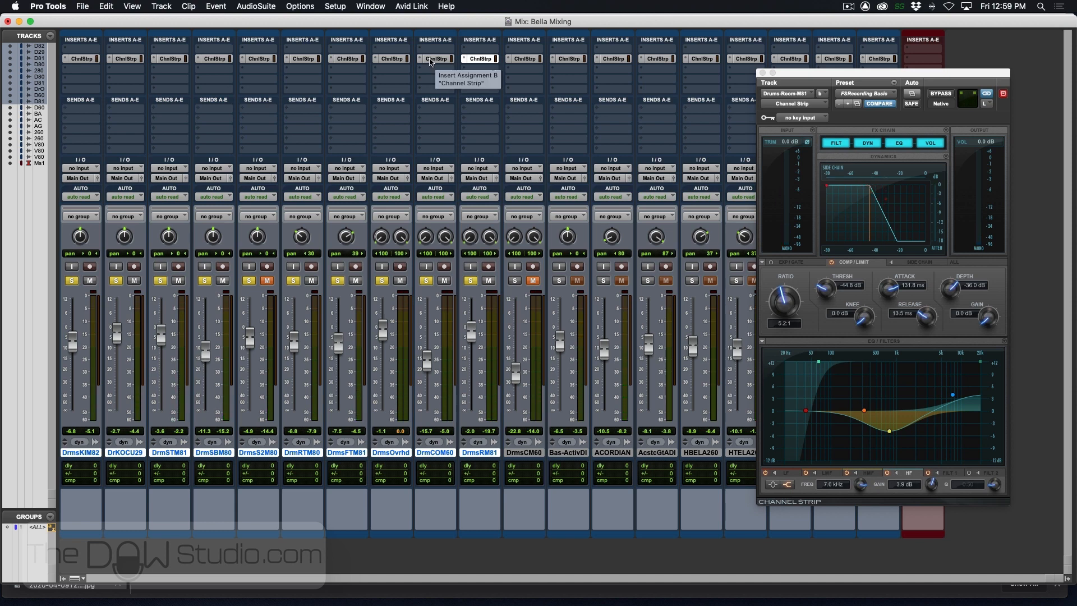
{"action": "left_click", "coordinate": [436, 59], "text": "alt+shift+super"}
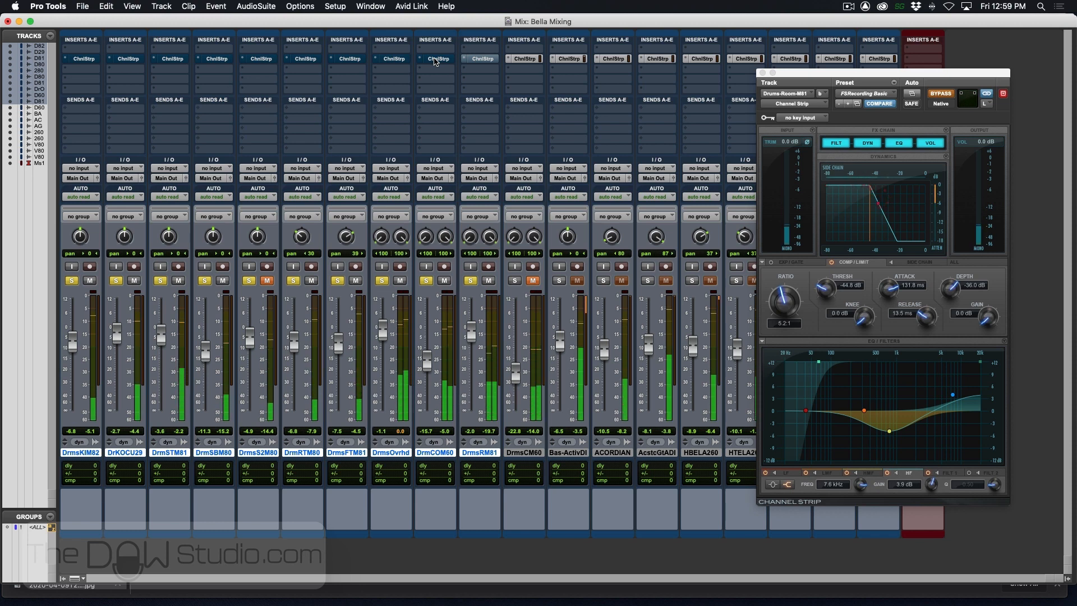
{"action": "left_click", "coordinate": [436, 59], "text": "alt+shift+super"}
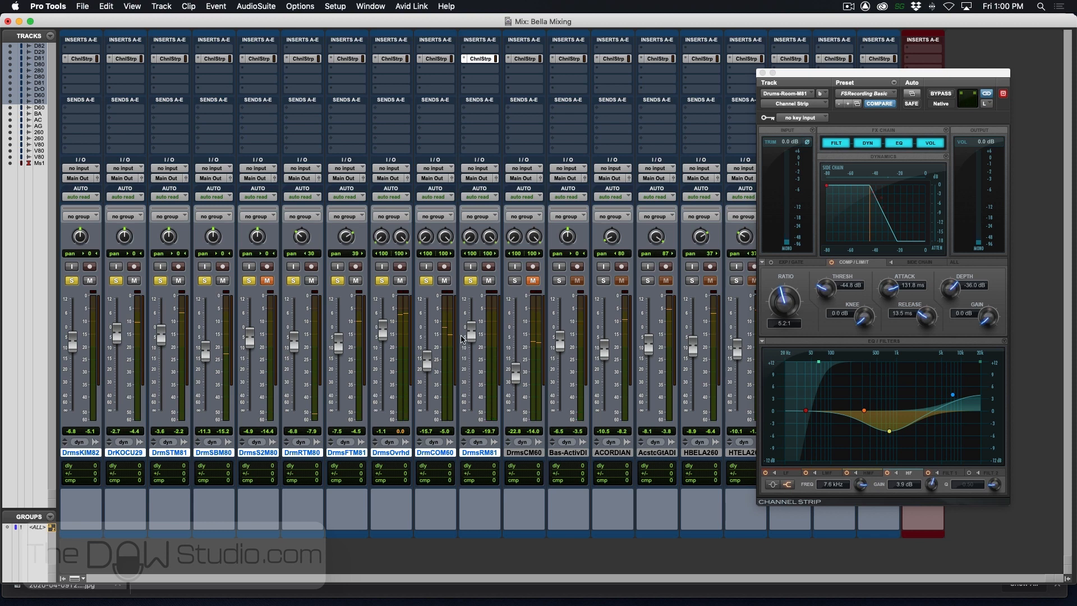
- Set the volume faders to -1.4 dB for overheads, -7.8 and -4.3 dB for the kicks, -18.2 dB for close overheads and -8.9 dB for room
{"action": "left_click_drag", "start_coordinate": [473, 339], "coordinate": [473, 370]}
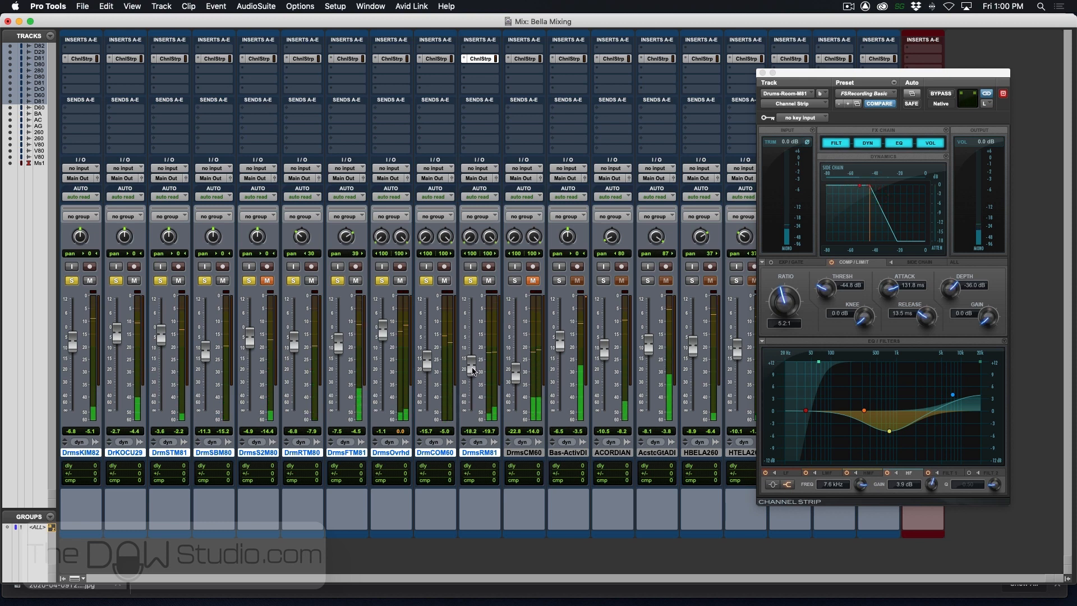
{"action": "left_click", "coordinate": [401, 433]}
{"action": "left_click_drag", "start_coordinate": [383, 338], "coordinate": [387, 337]}
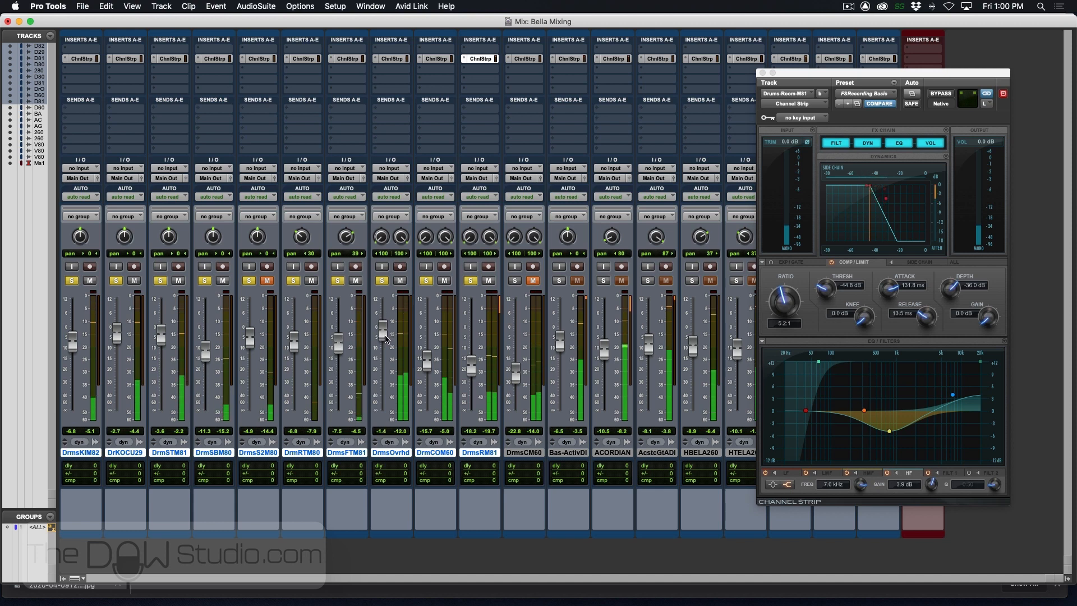
{"action": "mouse_move", "coordinate": [119, 338]}
{"action": "left_mouse_down"}
{"action": "mouse_move", "coordinate": [72, 353]}
{"action": "mouse_move", "coordinate": [116, 341]}
{"action": "left_mouse_up"}
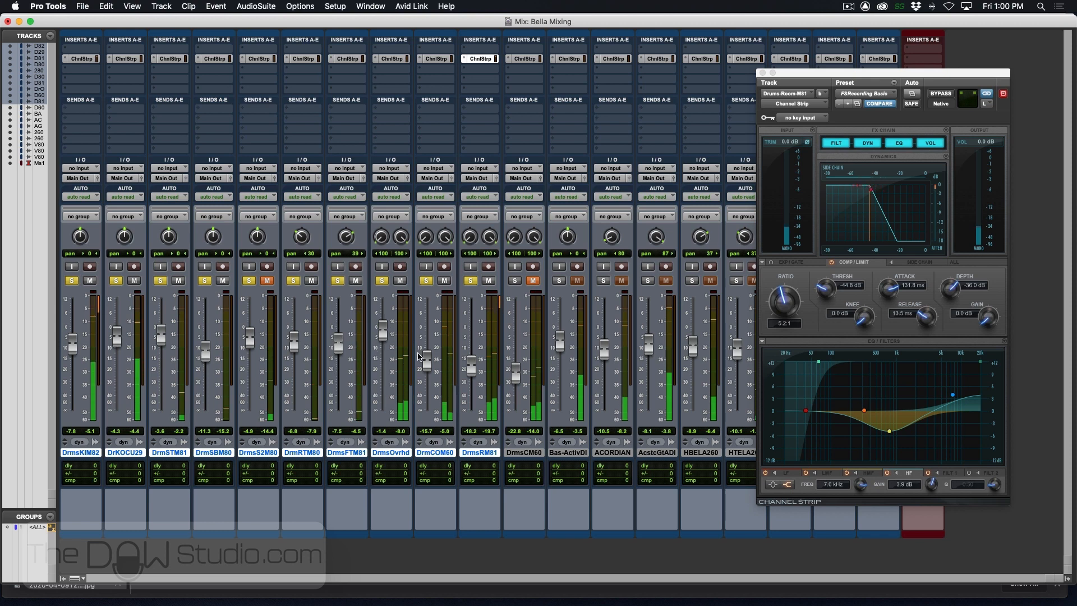
{"action": "mouse_move", "coordinate": [428, 384]}
{"action": "left_mouse_down"}
{"action": "mouse_move", "coordinate": [428, 411]}
{"action": "mouse_move", "coordinate": [433, 384]}
{"action": "left_mouse_up"}
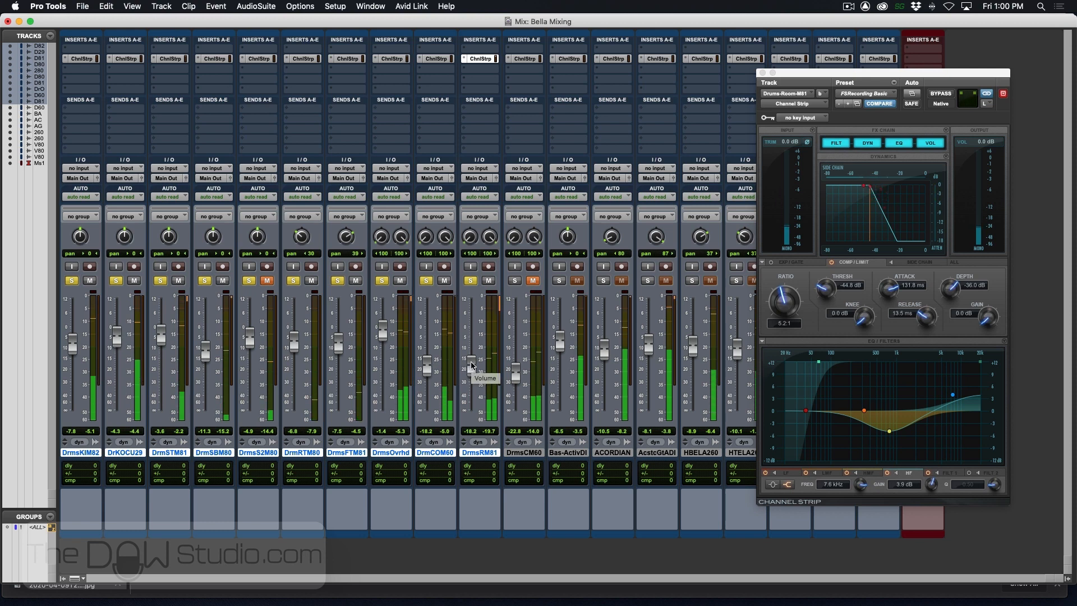
{"action": "mouse_move", "coordinate": [472, 365]}
{"action": "left_mouse_down"}
{"action": "mouse_move", "coordinate": [474, 317]}
{"action": "mouse_move", "coordinate": [473, 348]}
{"action": "left_mouse_up"}
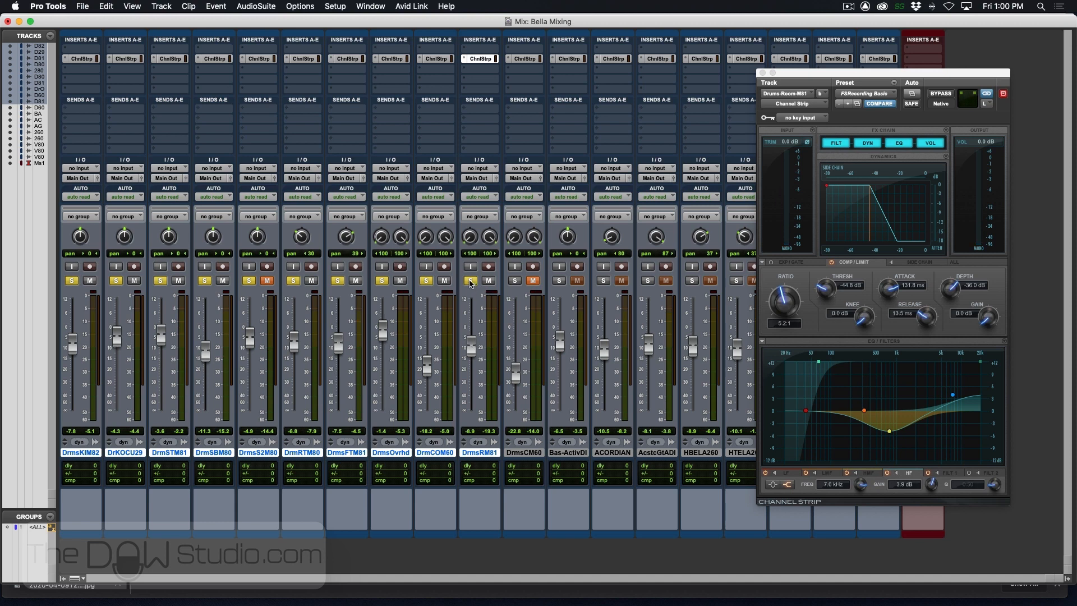
- Solo the Bass-Active DI track instead of the drums and, in its Channel Strip, cut HMF 3.0 dB at 1.0 kHz
{"action": "left_click", "coordinate": [470, 282], "text": "alt"}
{"action": "left_click", "coordinate": [560, 281]}
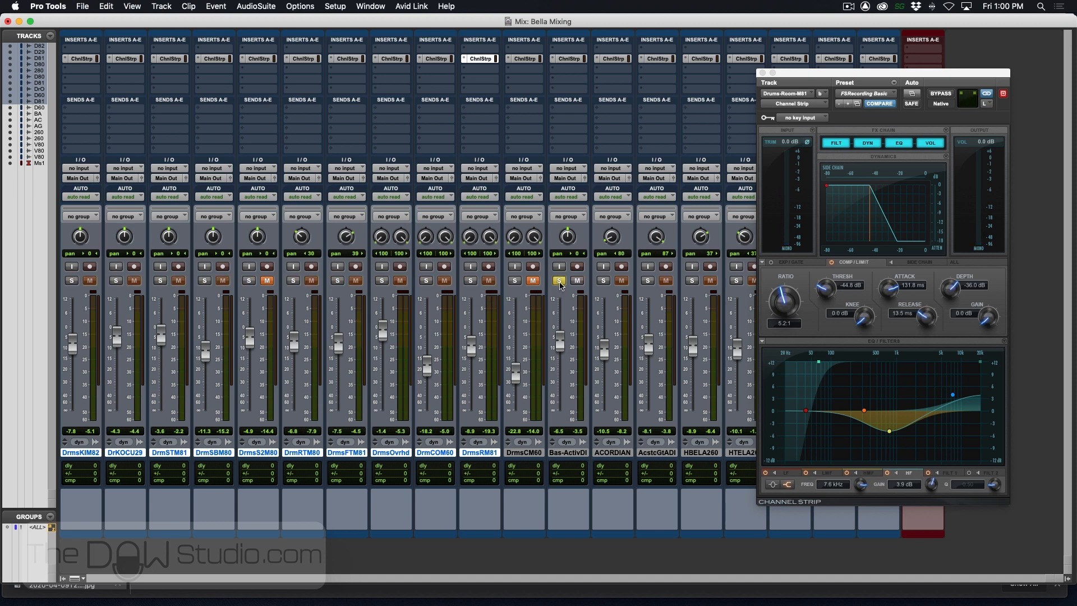
{"action": "left_click", "coordinate": [570, 59]}
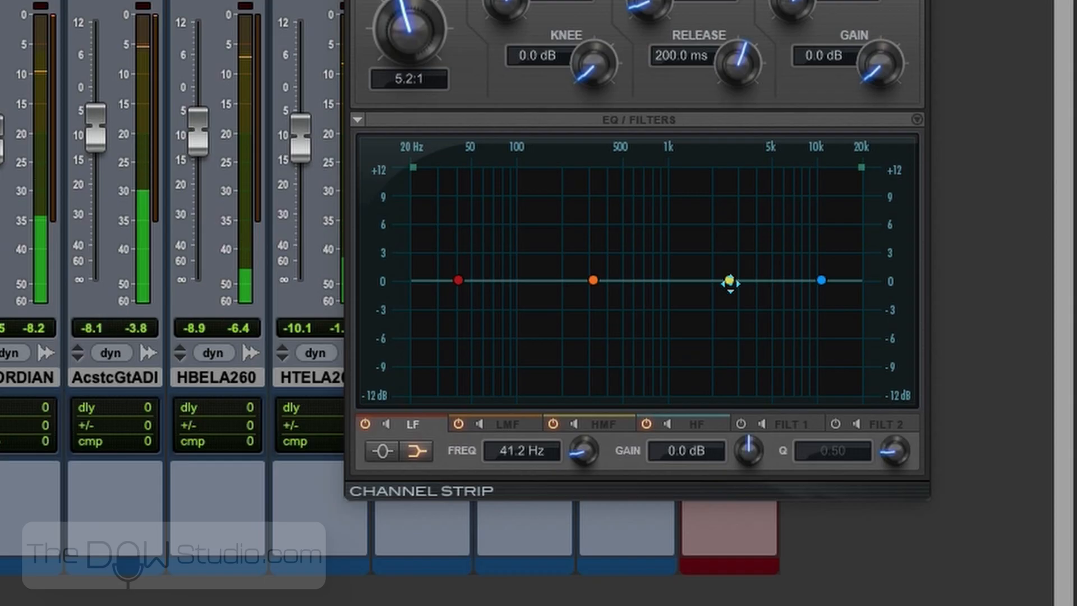
{"action": "left_click_drag", "start_coordinate": [923, 410], "coordinate": [920, 411]}
{"action": "left_click_drag", "start_coordinate": [722, 288], "coordinate": [668, 313]}
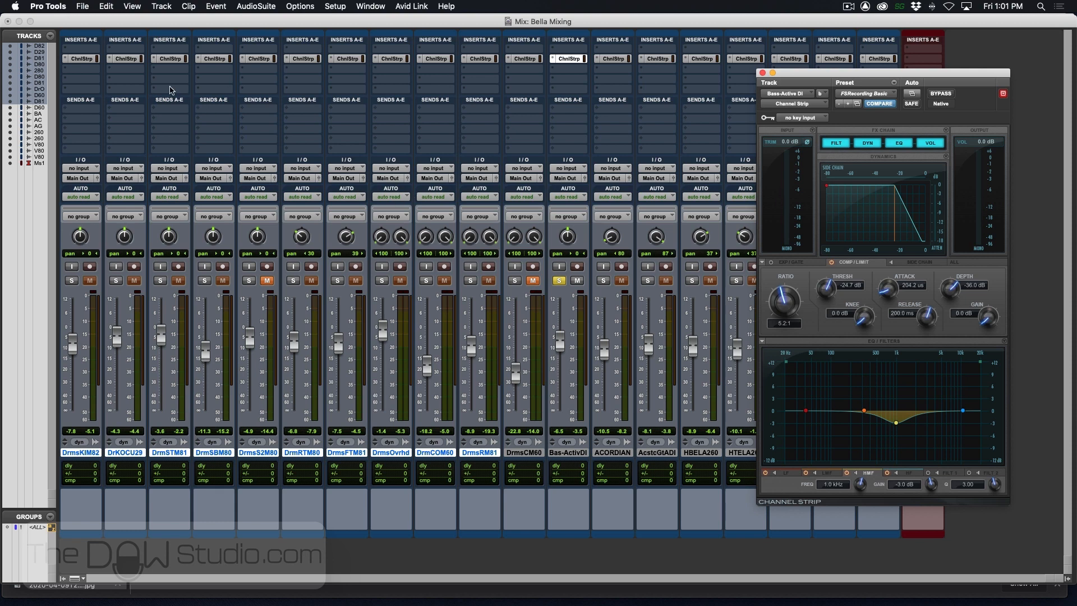
- Place the kick-in track's Channel Strip beside the bass's for comparison, and boost the bass LMF 1.5 dB at 101.9 Hz
{"action": "left_click", "coordinate": [82, 59]}
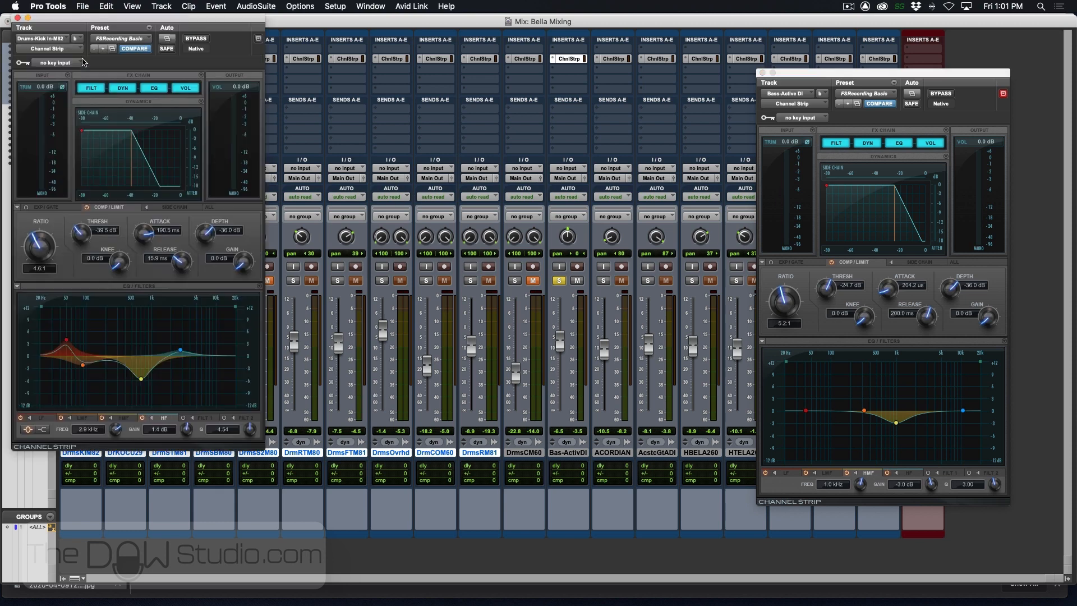
{"action": "left_click_drag", "start_coordinate": [101, 25], "coordinate": [455, 82]}
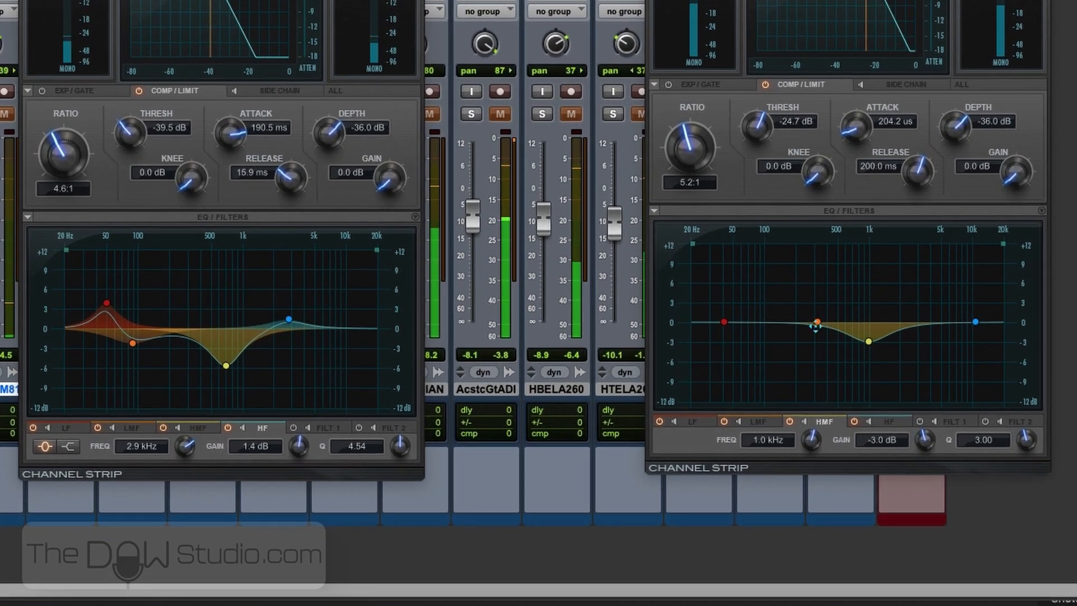
{"action": "left_click_drag", "start_coordinate": [863, 410], "coordinate": [848, 407]}
{"action": "left_click_drag", "start_coordinate": [793, 319], "coordinate": [763, 312]}
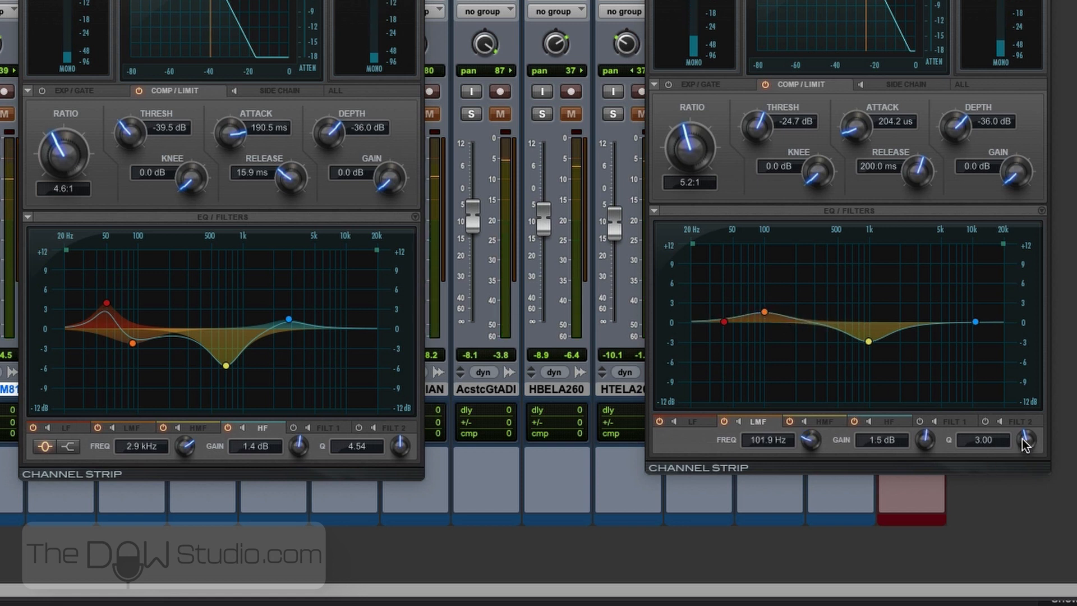
- Change the bass LF band to a peak filter cutting 3.4 dB at 54.4 Hz with Q 7.02
{"action": "left_click", "coordinate": [725, 324]}
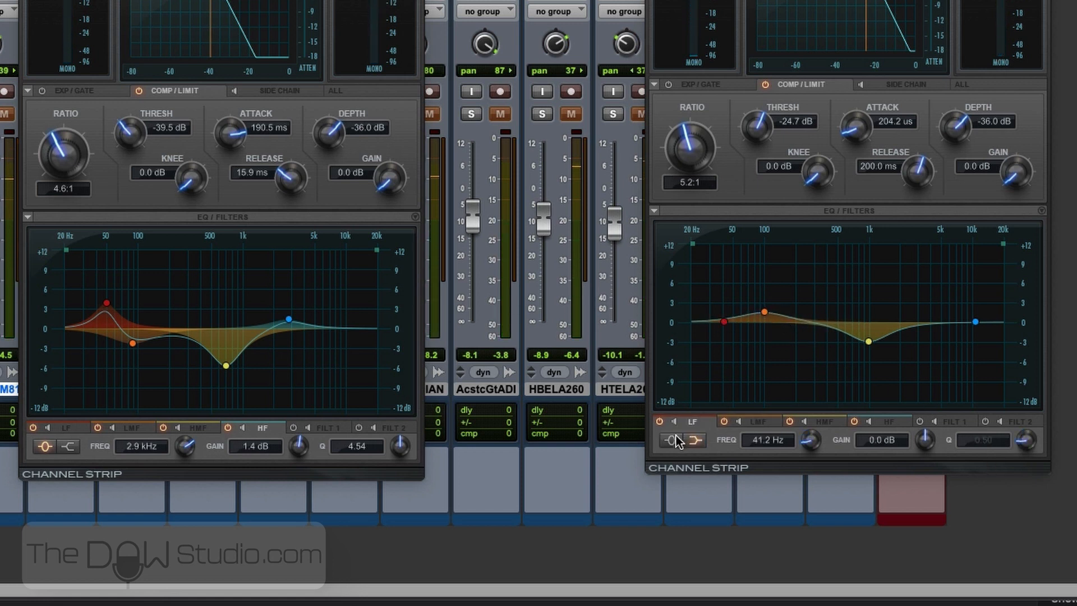
{"action": "left_click_drag", "start_coordinate": [1031, 451], "coordinate": [1038, 376]}
{"action": "left_click_drag", "start_coordinate": [727, 323], "coordinate": [740, 346]}
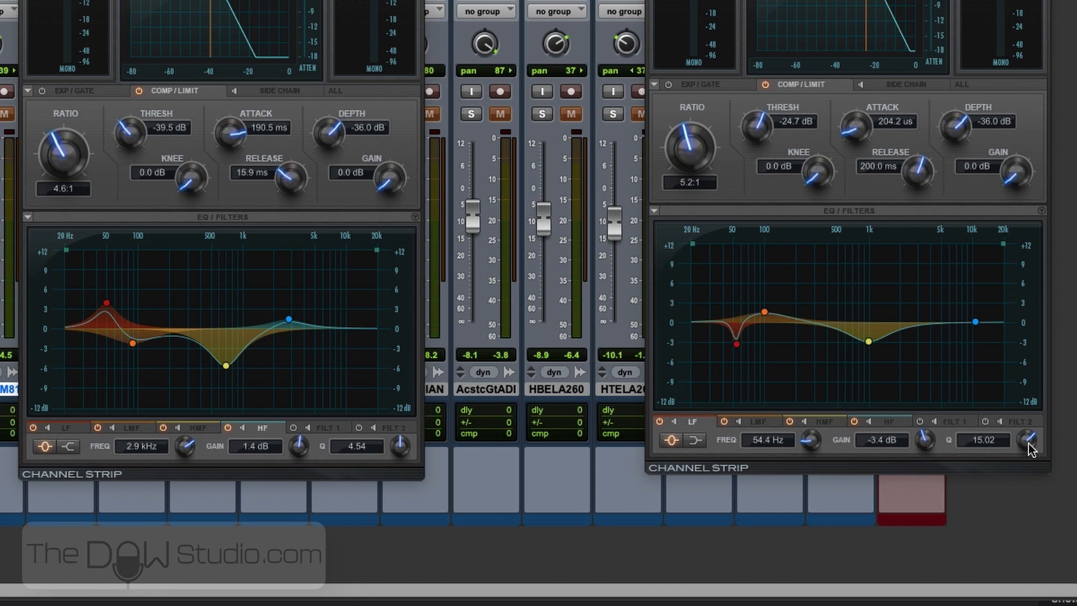
{"action": "left_click_drag", "start_coordinate": [1031, 448], "coordinate": [1032, 488]}
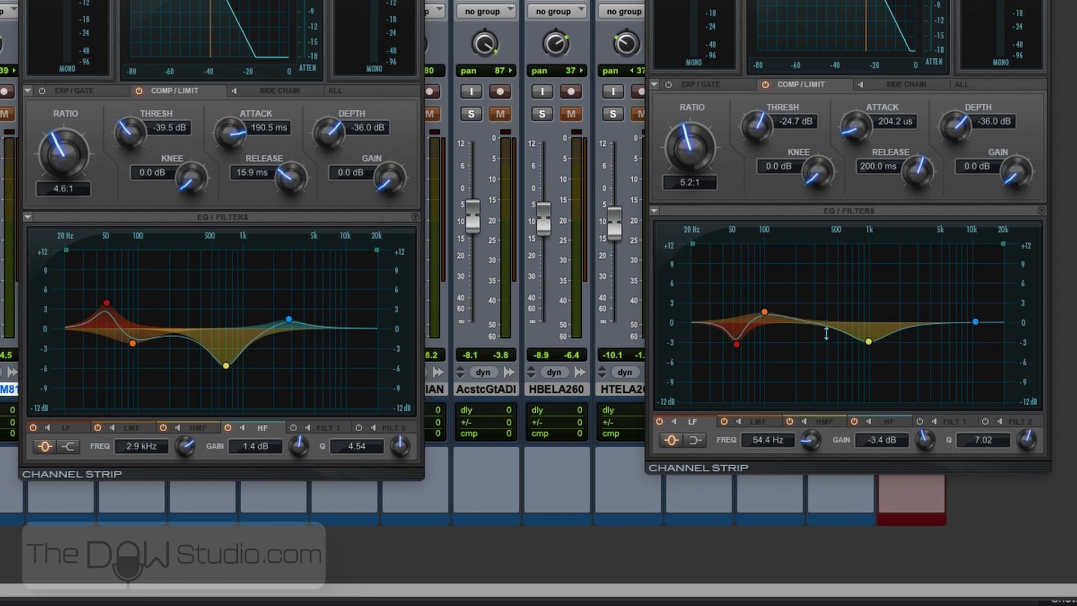
- On the bass, boost LMF 2.5 dB at 110.3 Hz with Q 6.42 and cut HMF 4.4 dB at 275.8 Hz
{"action": "left_click_drag", "start_coordinate": [765, 312], "coordinate": [768, 305]}
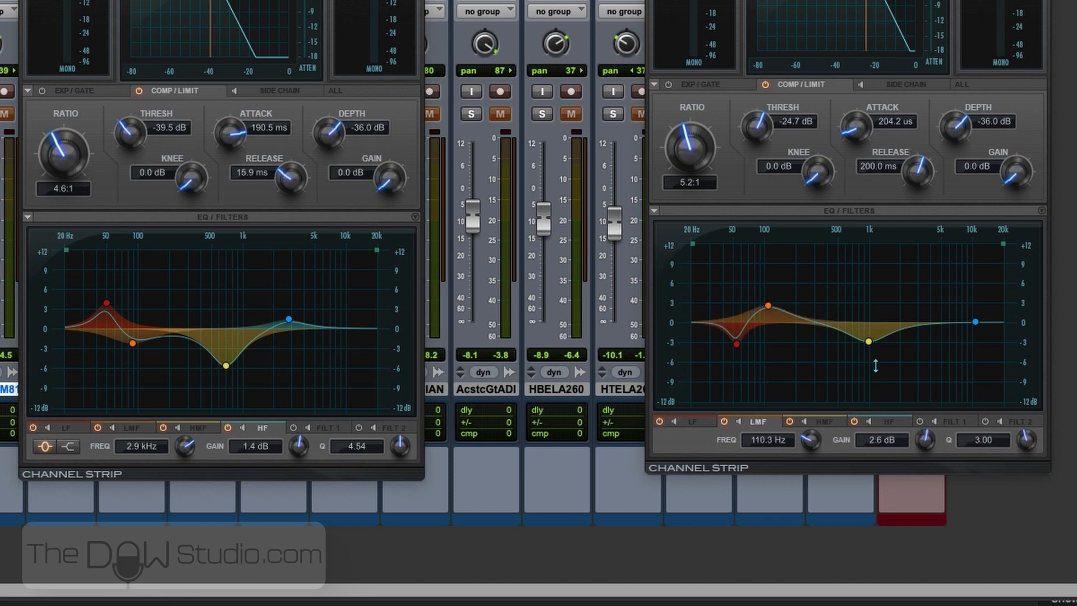
{"action": "left_click_drag", "start_coordinate": [868, 341], "coordinate": [811, 355]}
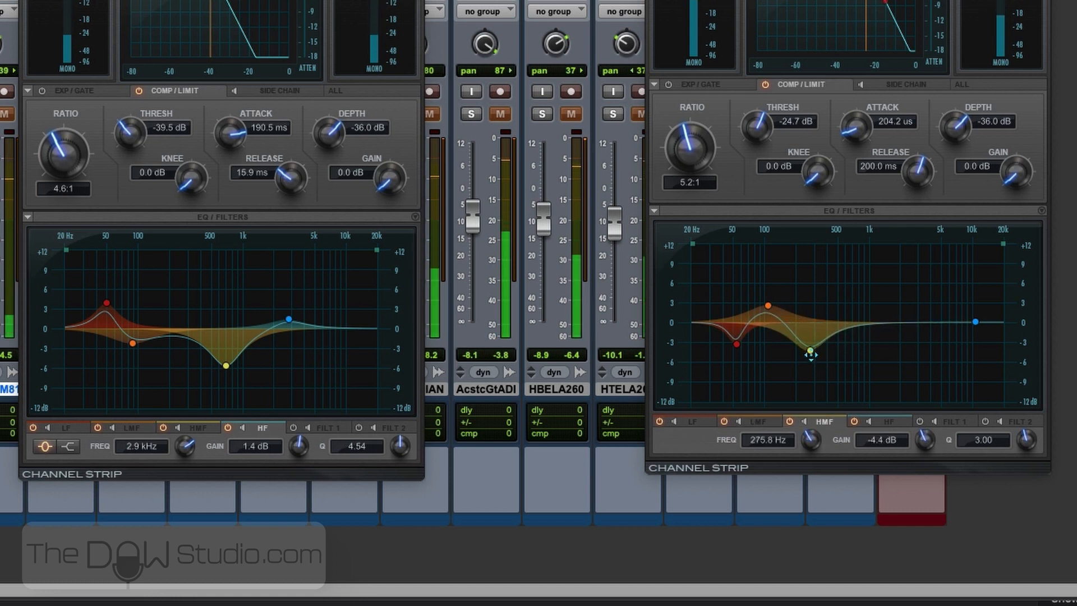
{"action": "left_click", "coordinate": [768, 307]}
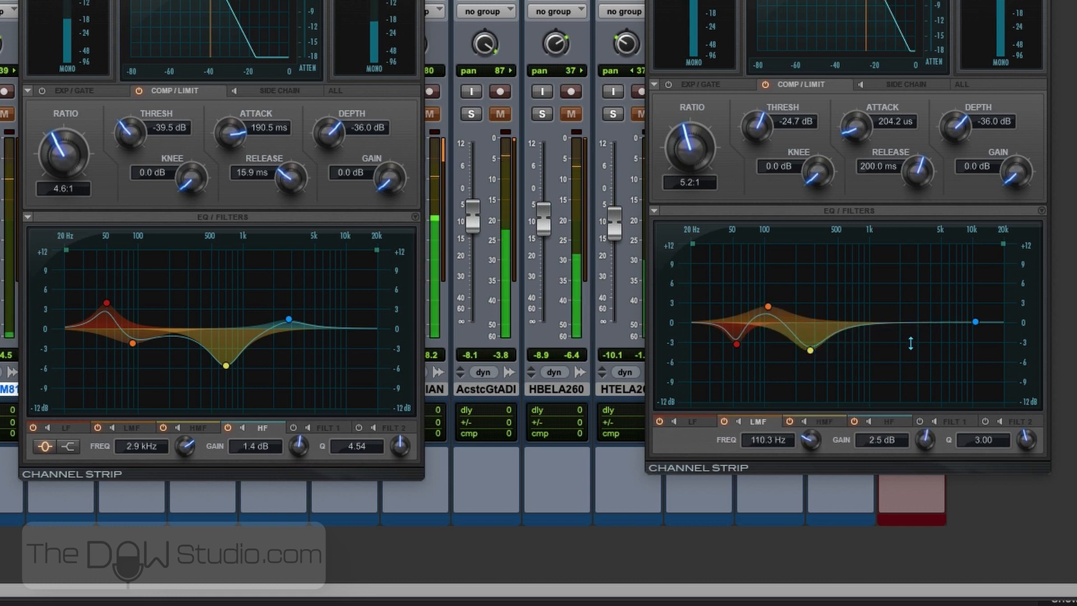
{"action": "left_click_drag", "start_coordinate": [1026, 440], "coordinate": [1032, 419]}
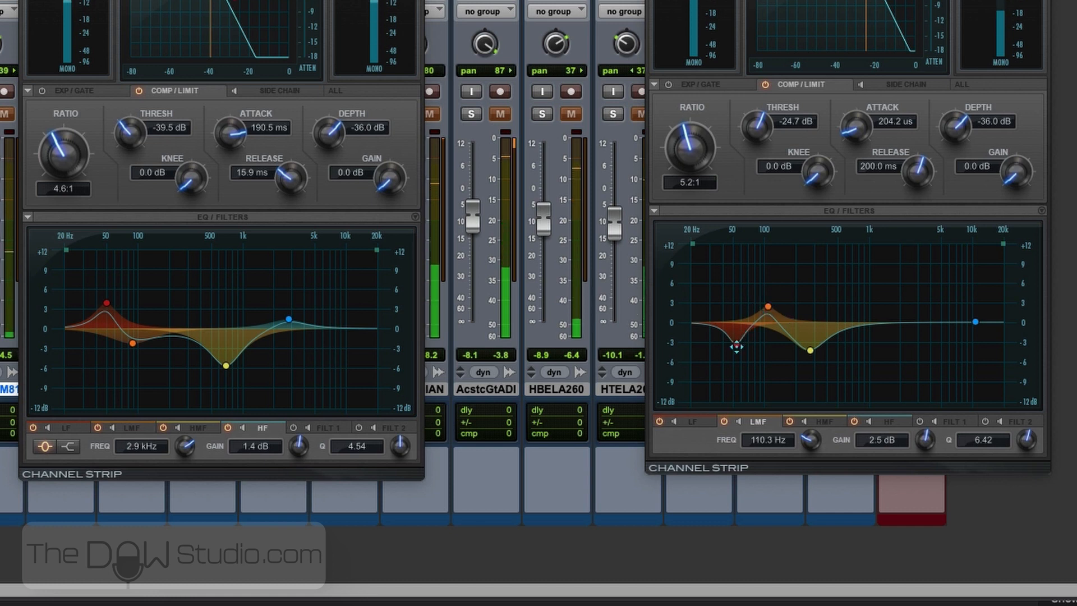
- During playback, try reversing the bass low end by boosting LF about 4 dB and cutting LMF 3.7 dB at 108.1 Hz
{"action": "key", "text": "space"}
{"action": "left_click_drag", "start_coordinate": [737, 345], "coordinate": [735, 297]}
{"action": "left_click_drag", "start_coordinate": [767, 308], "coordinate": [769, 348]}
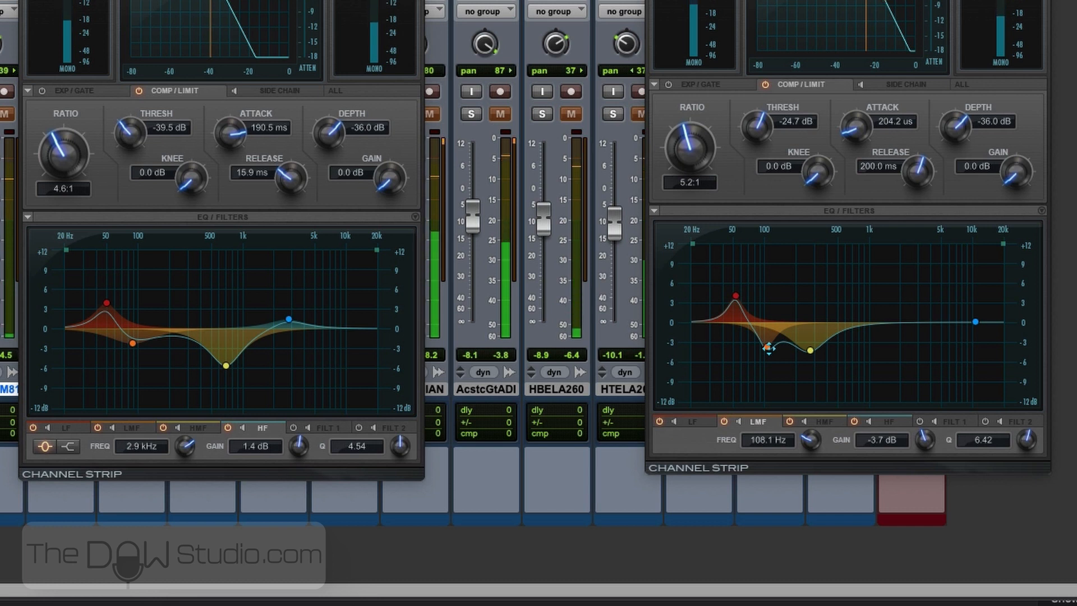
- Set the bass LF cut to 4.1 dB at 57.8 Hz and the LMF boost to 3.9 dB at 108.1 Hz
{"action": "left_click_drag", "start_coordinate": [768, 348], "coordinate": [736, 345]}
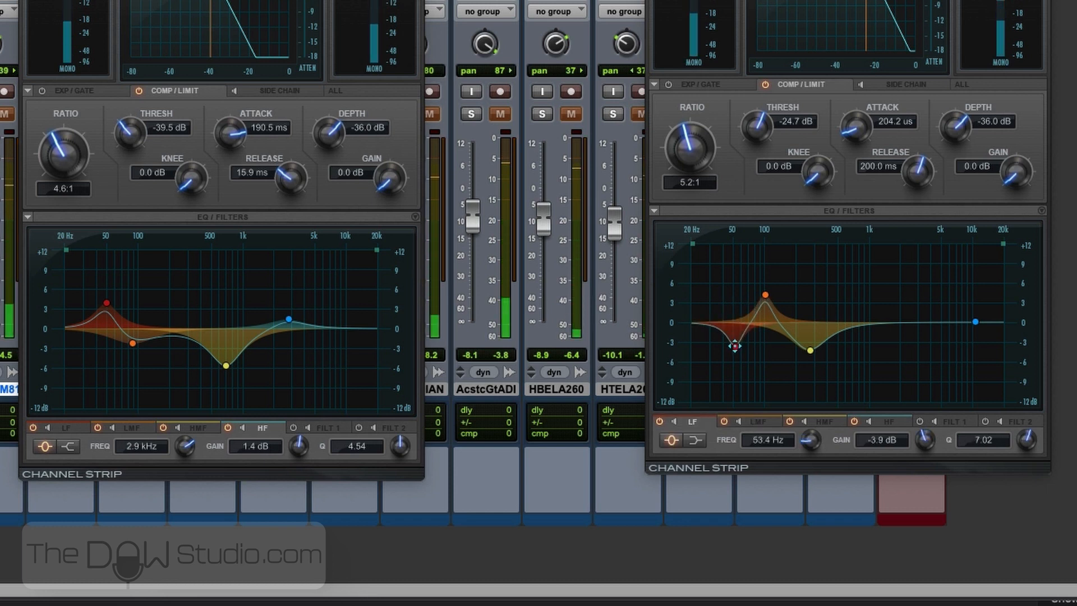
{"action": "left_click_drag", "start_coordinate": [735, 346], "coordinate": [739, 348]}
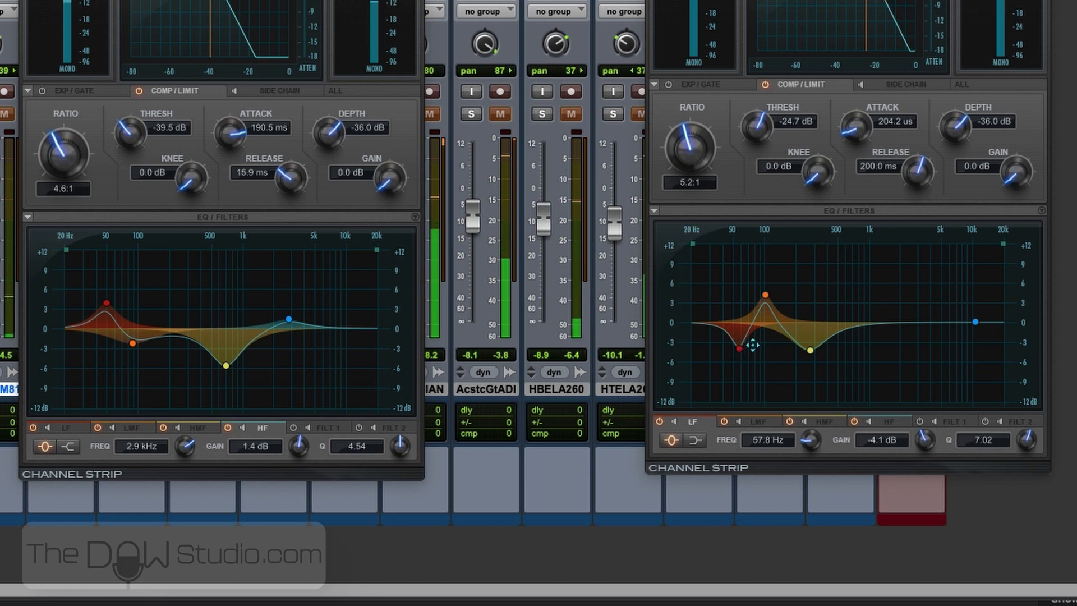
{"action": "left_click", "coordinate": [764, 296]}
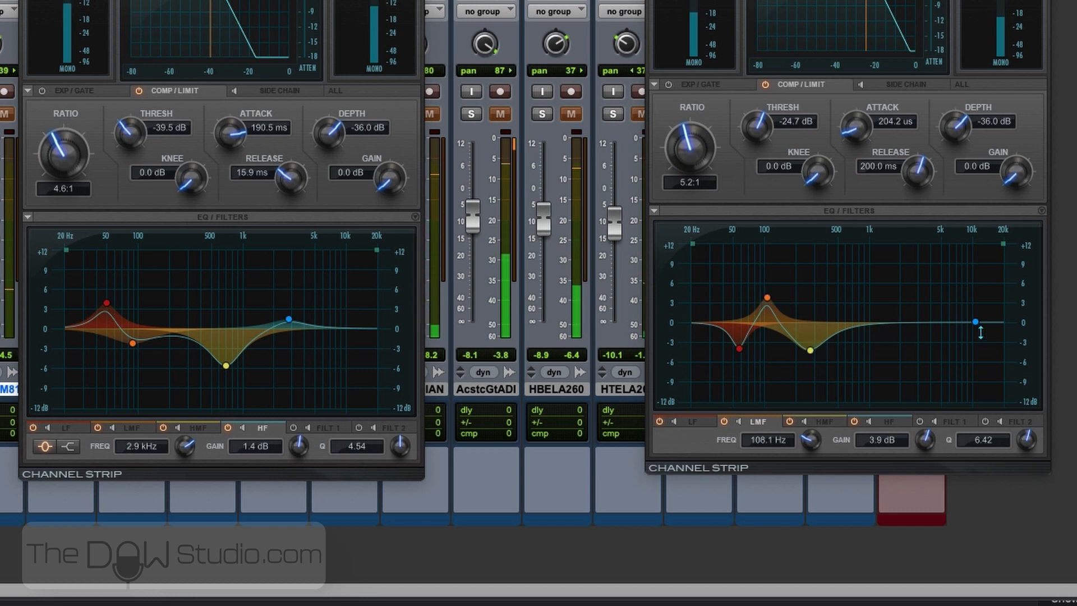
- Change the bass HF band to a peak filter cutting 5.8 dB at 2.1 kHz with Q 3.77
{"action": "left_click_drag", "start_coordinate": [976, 323], "coordinate": [880, 315]}
{"action": "left_click", "coordinate": [671, 441]}
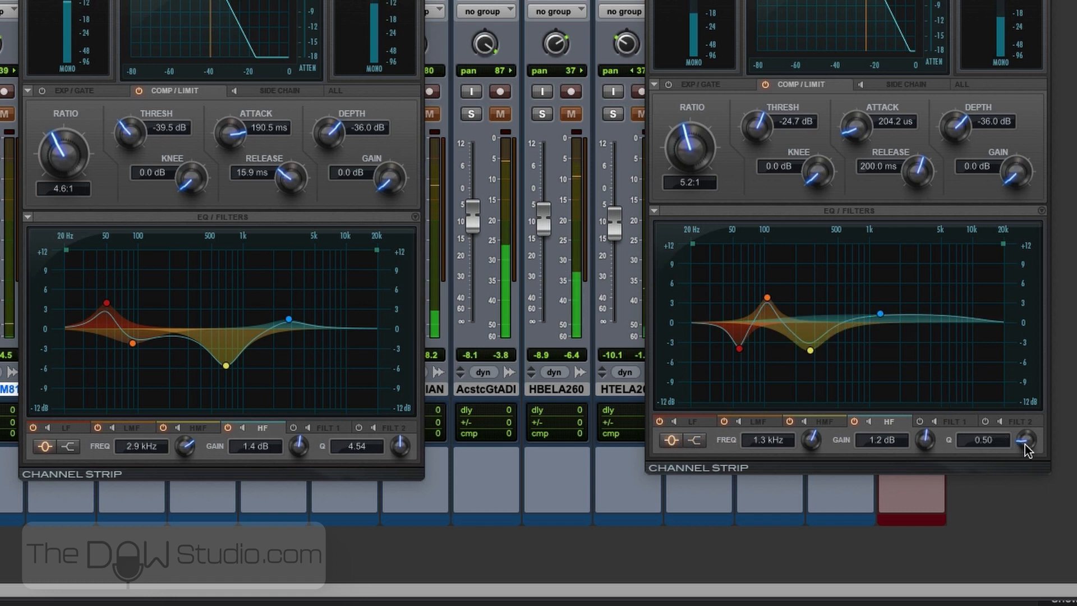
{"action": "left_click_drag", "start_coordinate": [1027, 440], "coordinate": [1028, 385]}
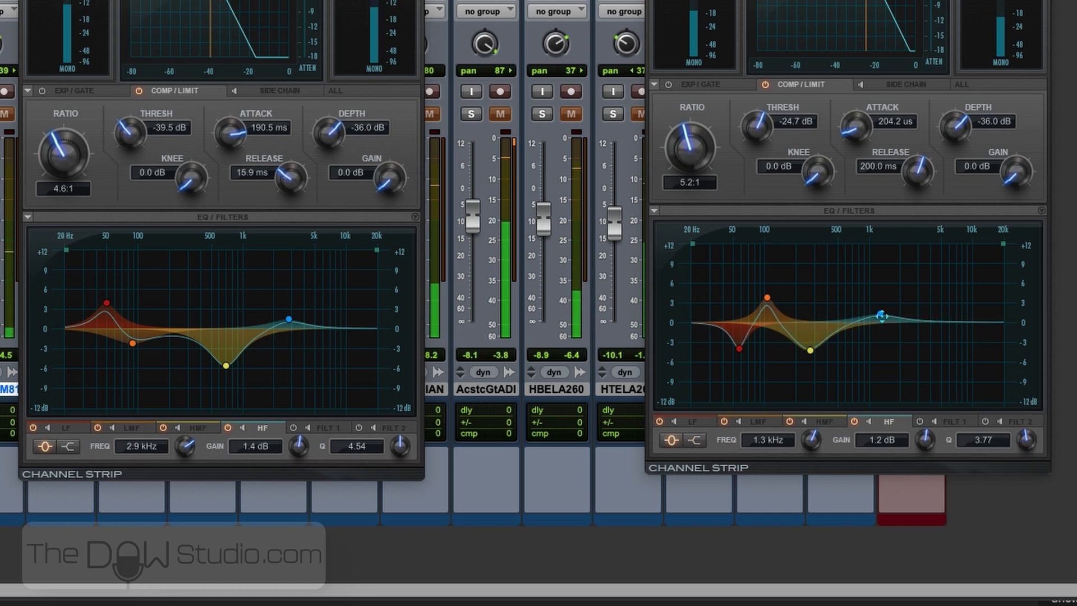
{"action": "left_click_drag", "start_coordinate": [881, 313], "coordinate": [902, 360]}
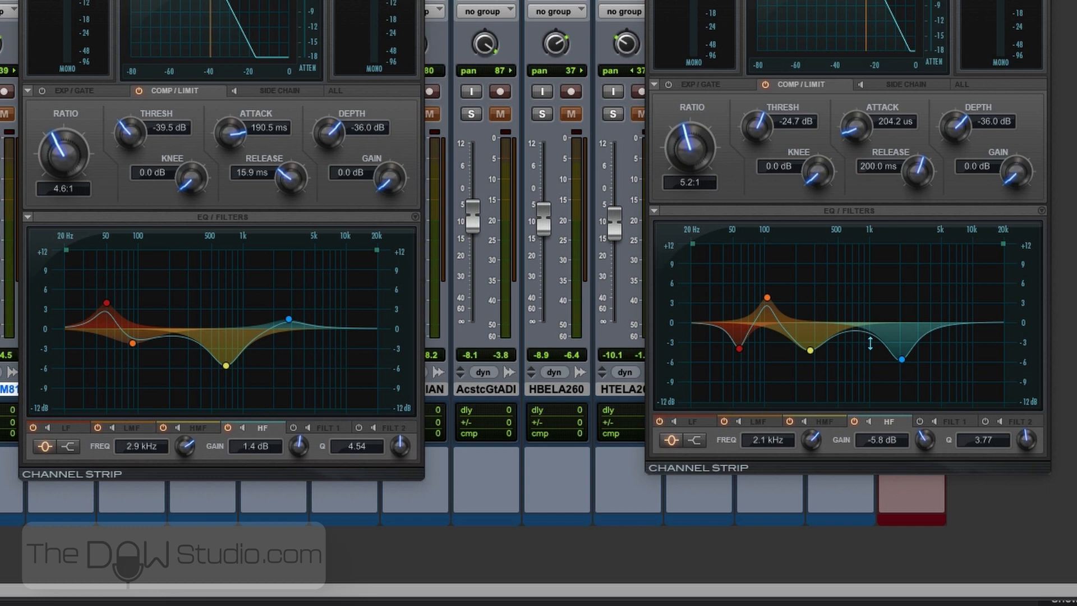
- Audition the equalized bass and close the bass and kick Channel Strip windows
{"action": "key", "text": "space"}
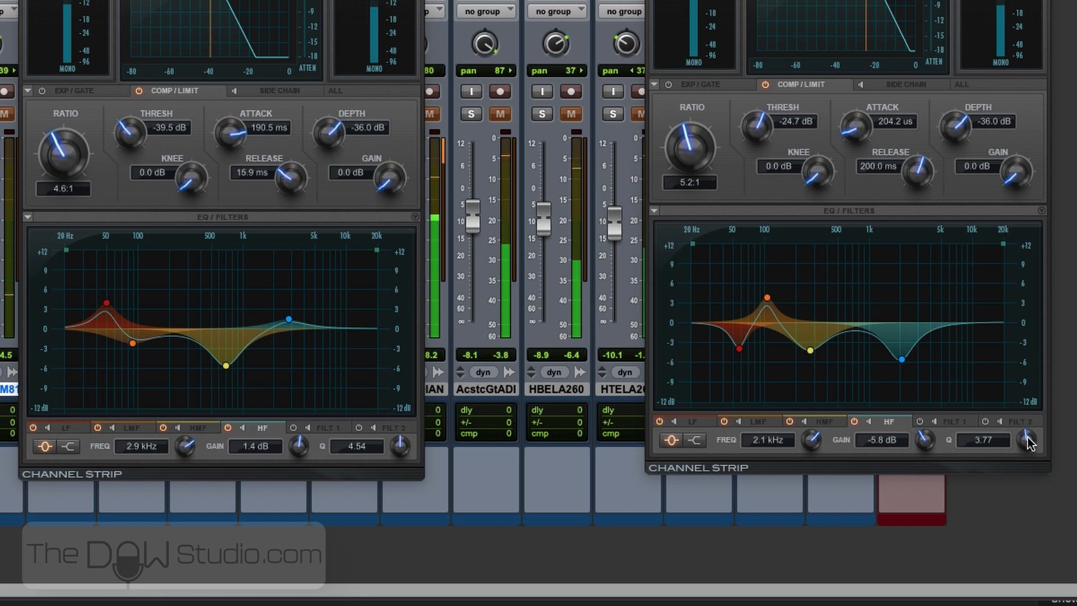
{"action": "key", "text": "space"}
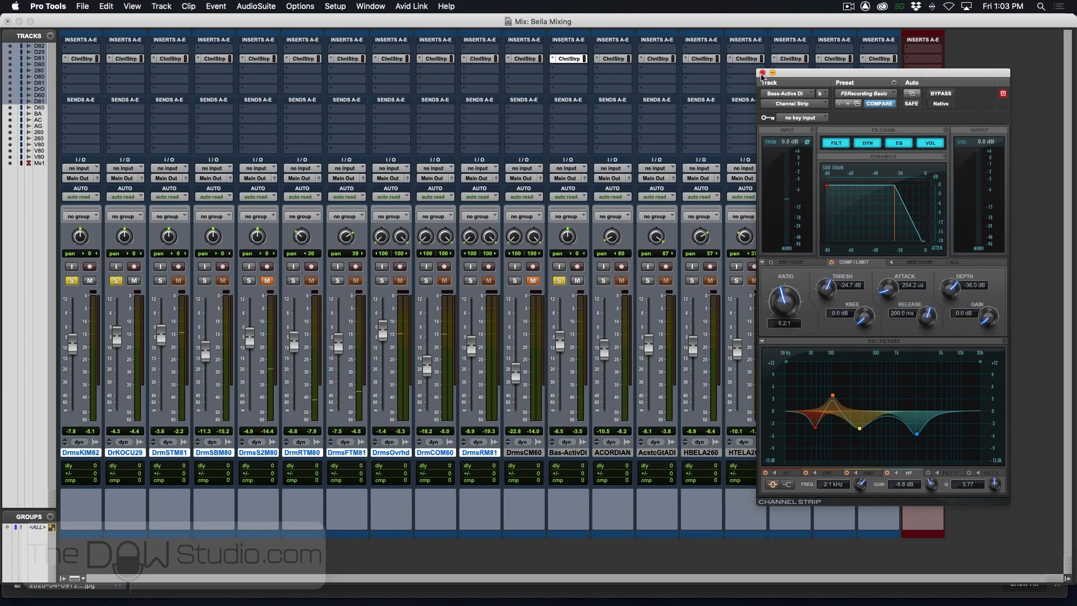
{"action": "left_click", "coordinate": [762, 73]}
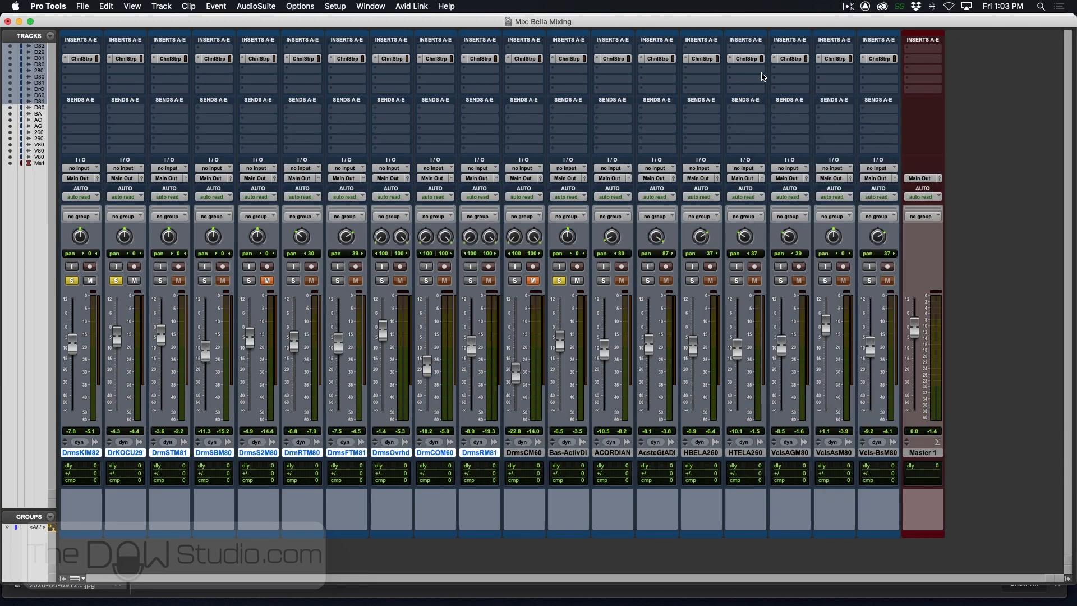
- Solo the accordion track and, in its Channel Strip, high-pass at 67.9 Hz with a 12 dB/octave slope
{"action": "left_click", "coordinate": [605, 281], "text": "super"}
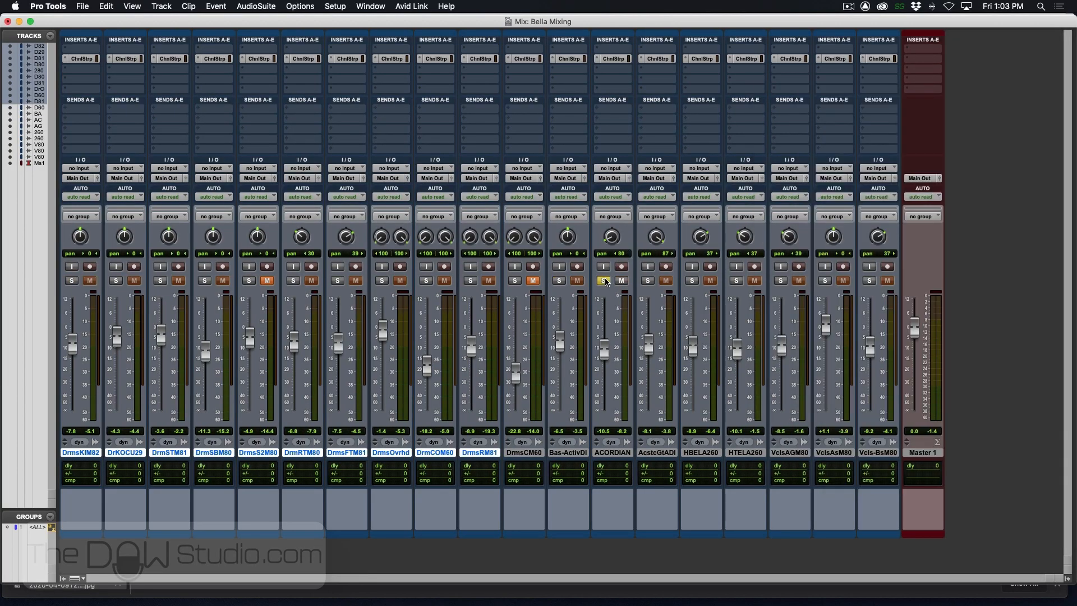
{"action": "left_click", "coordinate": [613, 58]}
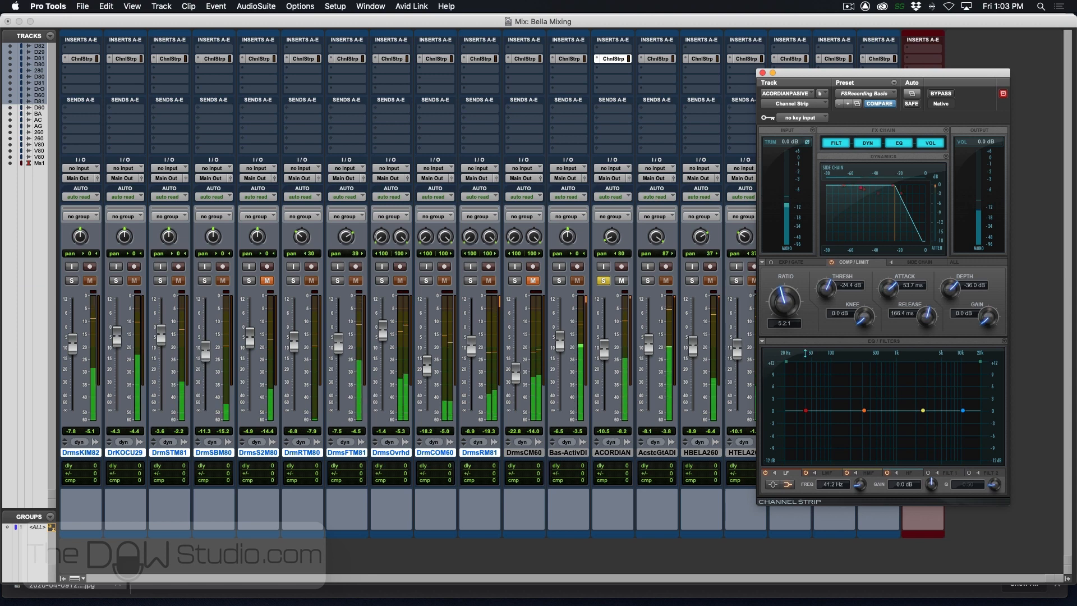
{"action": "left_click_drag", "start_coordinate": [786, 361], "coordinate": [820, 362]}
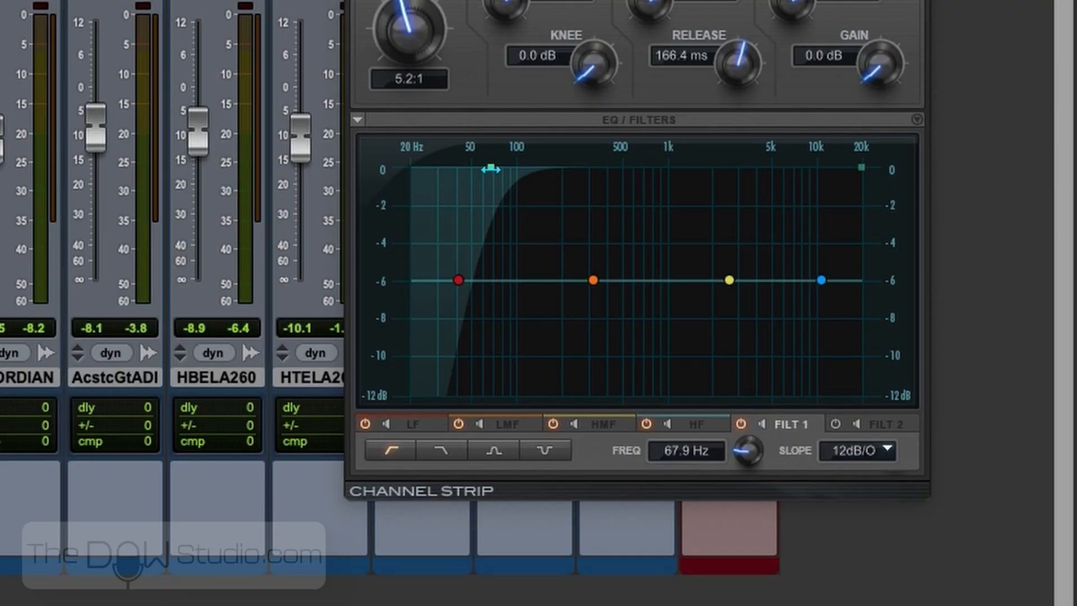
- Thin out the accordion with a 210.6 Hz high-pass, a 4.6 dB LF cut at 266.2 Hz and a 3.9 dB HMF cut at 1.5 kHz
{"action": "left_click_drag", "start_coordinate": [490, 169], "coordinate": [589, 205]}
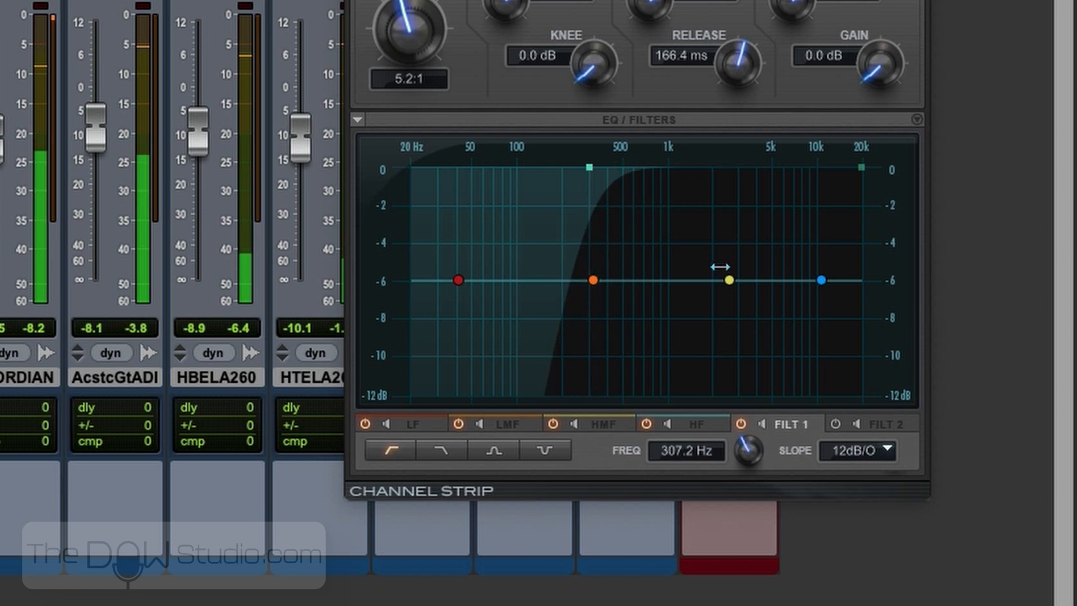
{"action": "left_click_drag", "start_coordinate": [729, 281], "coordinate": [711, 299]}
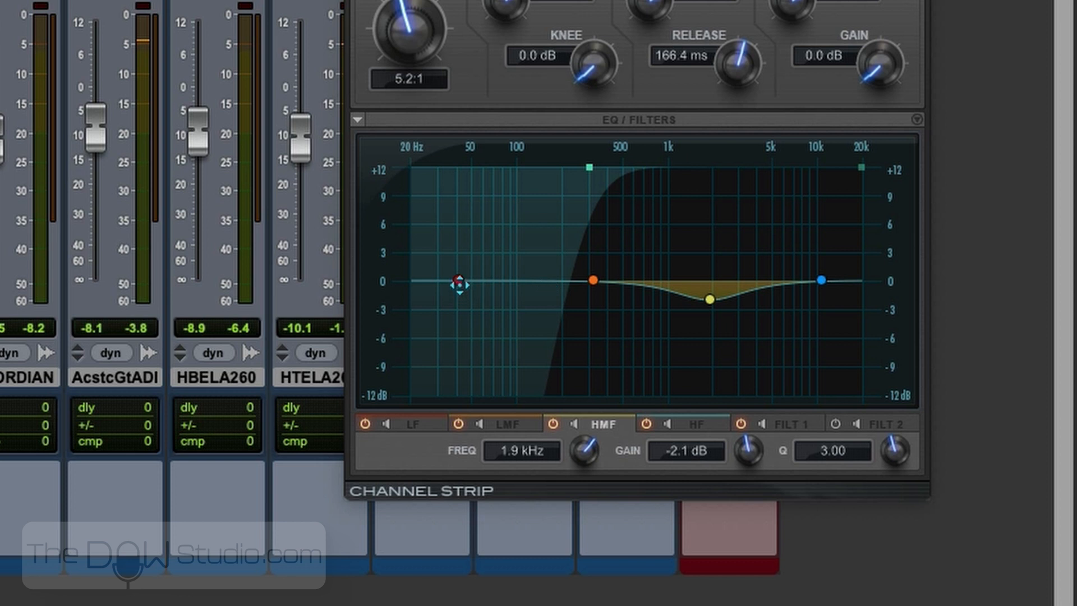
{"action": "left_click_drag", "start_coordinate": [459, 283], "coordinate": [580, 326]}
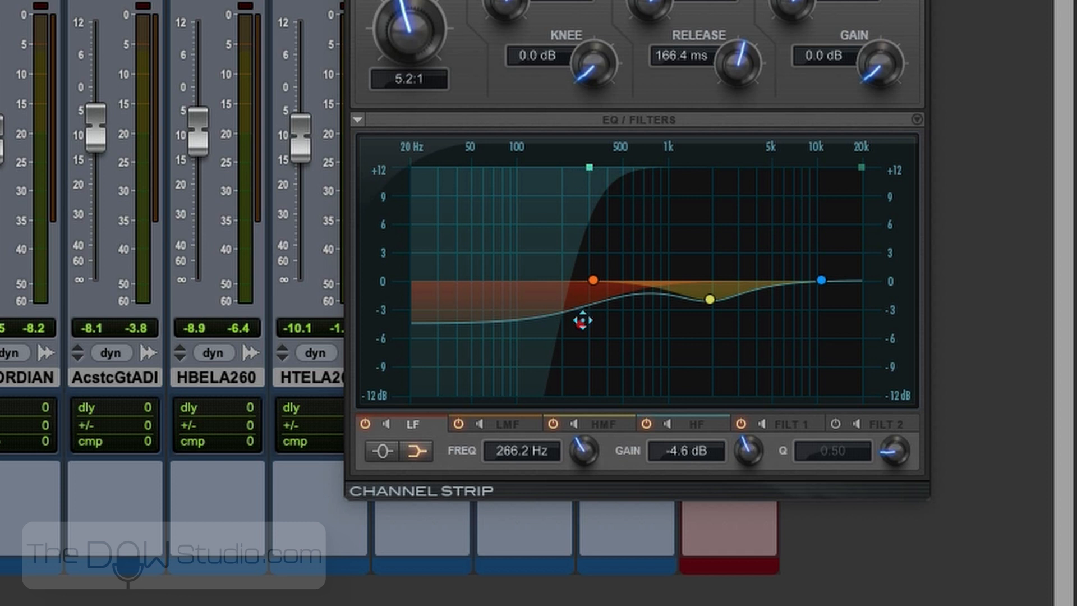
{"action": "left_click_drag", "start_coordinate": [589, 174], "coordinate": [564, 175]}
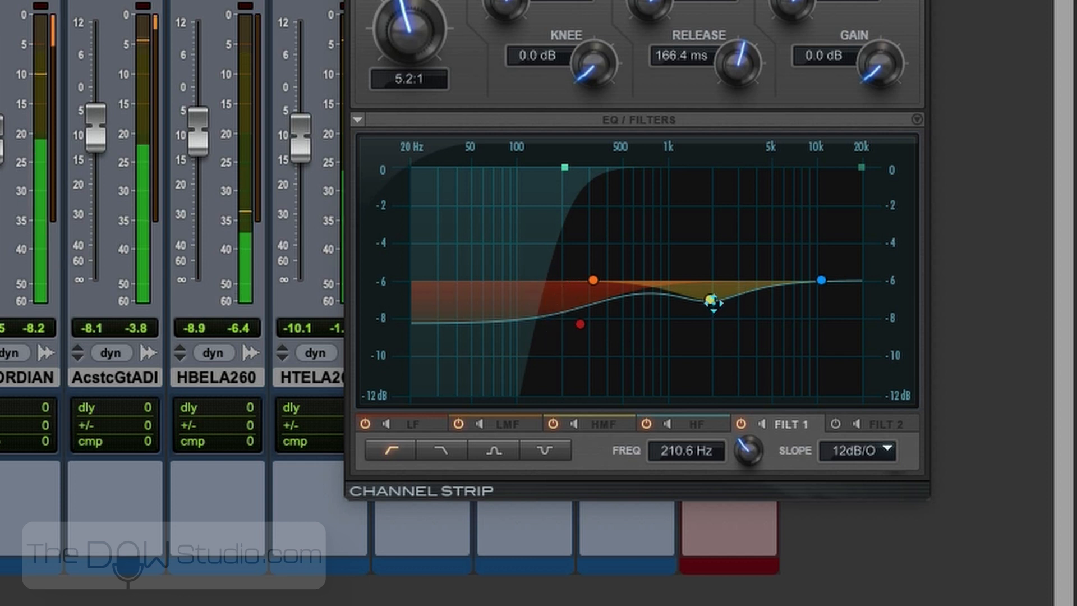
{"action": "left_click_drag", "start_coordinate": [710, 299], "coordinate": [693, 317]}
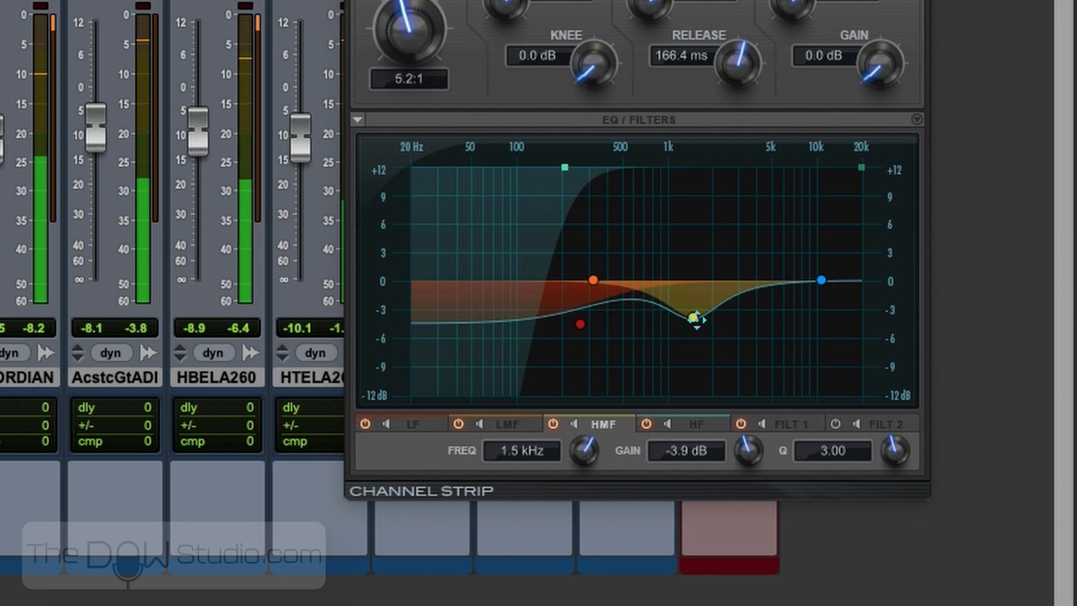
- Change the accordion's HF band to a peak filter boosting 2.1 dB at 5.3 kHz with Q 5.91
{"action": "left_click_drag", "start_coordinate": [821, 280], "coordinate": [814, 275]}
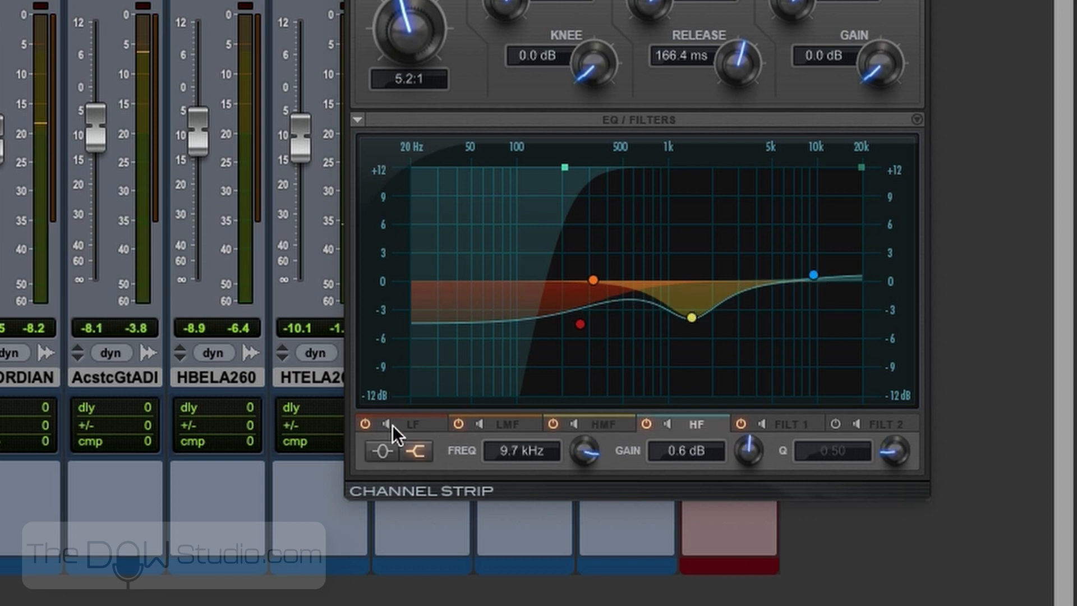
{"action": "left_click", "coordinate": [388, 443]}
{"action": "left_click_drag", "start_coordinate": [944, 446], "coordinate": [912, 375]}
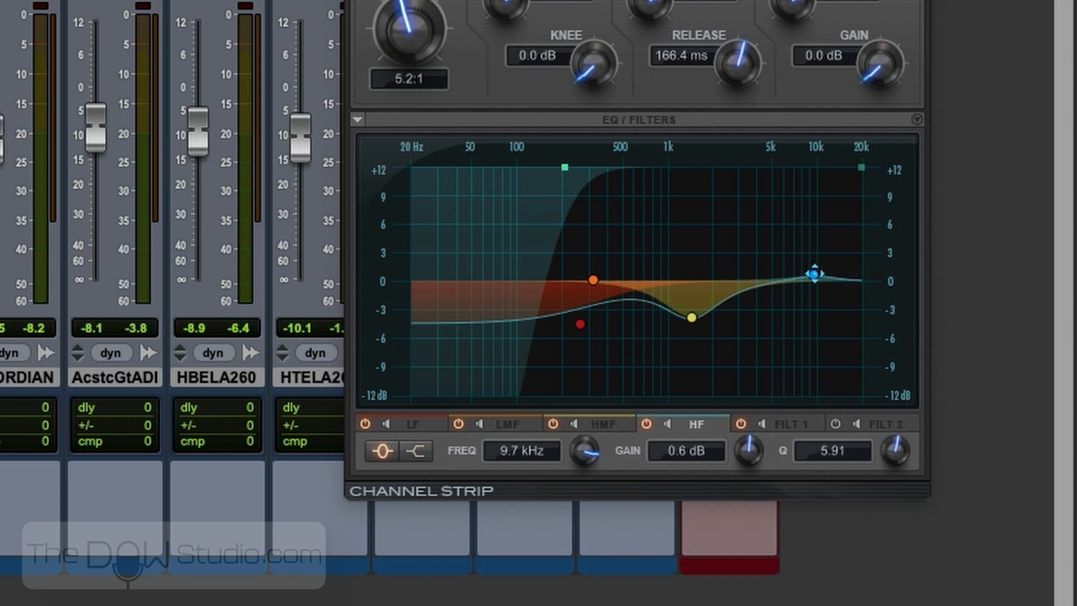
{"action": "left_click_drag", "start_coordinate": [814, 274], "coordinate": [775, 262]}
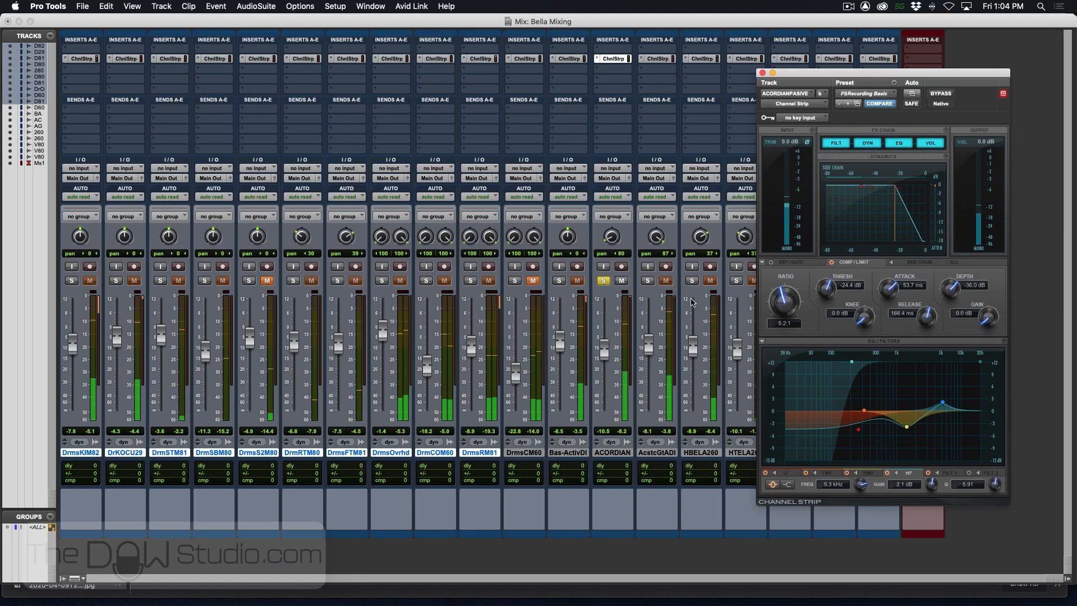
- Solo the acoustic guitar and, in its Channel Strip, high-pass just above 100 Hz and cut LF by 3.7 dB at 143.8 Hz
{"action": "left_click", "coordinate": [649, 281]}
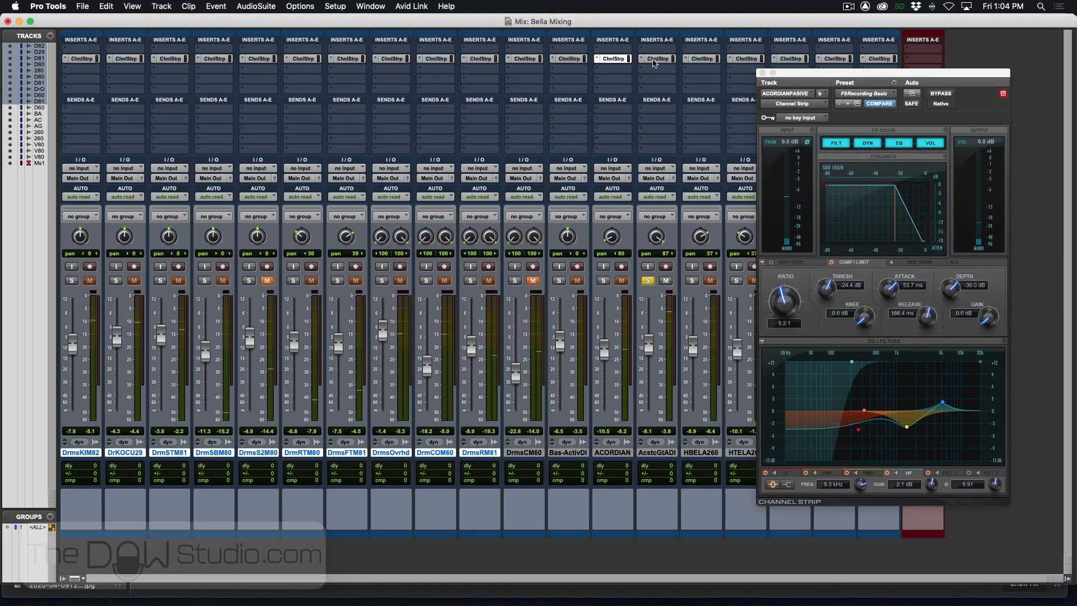
{"action": "left_click", "coordinate": [656, 59]}
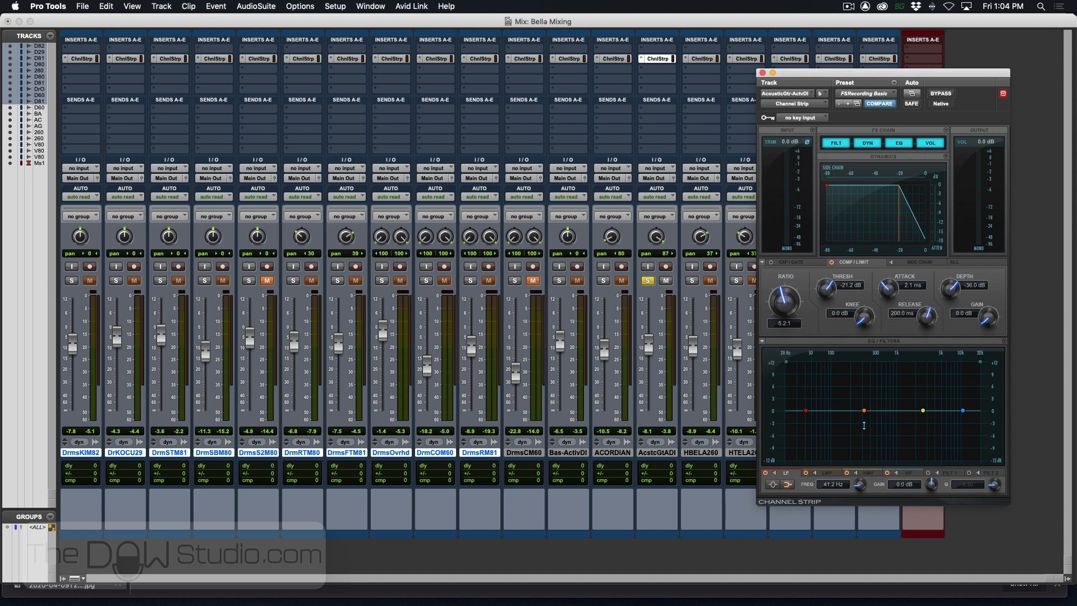
{"action": "left_click_drag", "start_coordinate": [785, 363], "coordinate": [867, 370]}
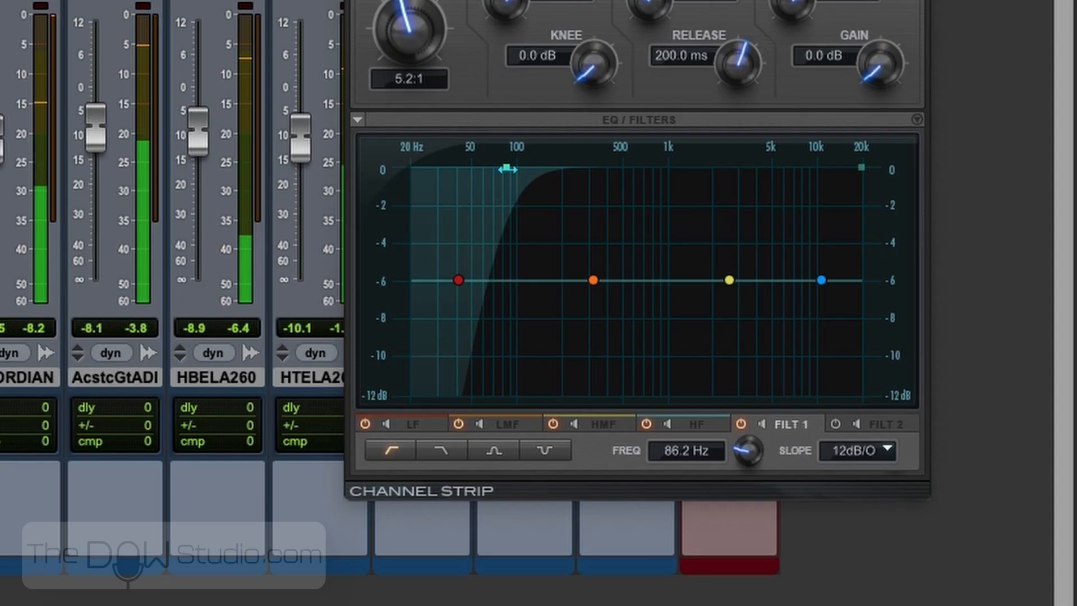
{"action": "left_click_drag", "start_coordinate": [598, 191], "coordinate": [520, 195]}
{"action": "left_click", "coordinate": [459, 280]}
{"action": "left_click_drag", "start_coordinate": [460, 282], "coordinate": [539, 315]}
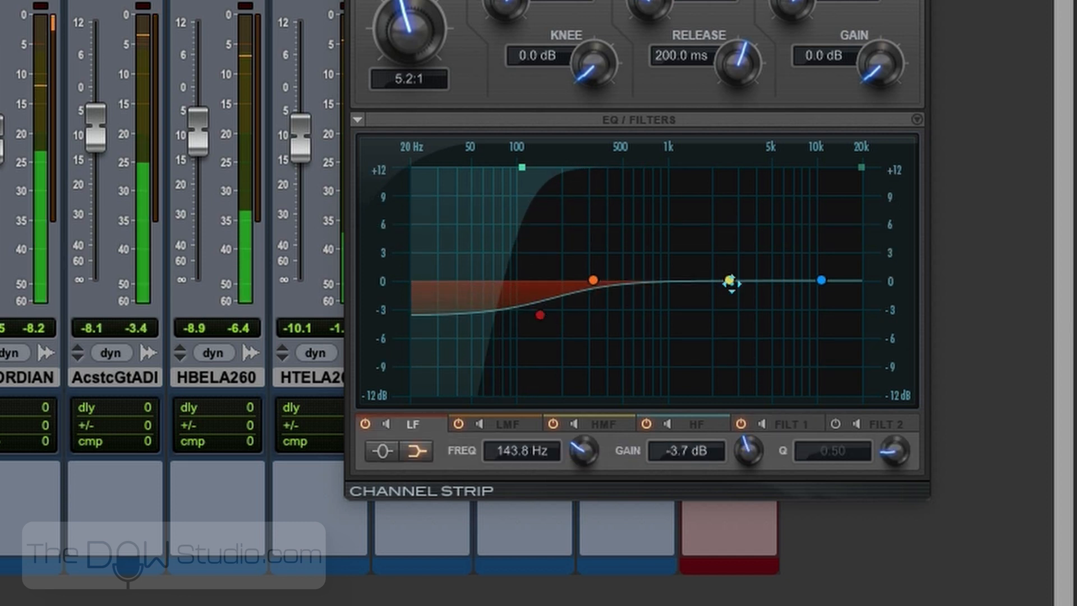
- Cut the acoustic guitar's HMF about 3.5 dB near 1.3 kHz and boost HF about 3 dB near 5 kHz with Q 4.68
{"action": "left_click_drag", "start_coordinate": [729, 280], "coordinate": [685, 313]}
{"action": "left_click_drag", "start_coordinate": [818, 281], "coordinate": [808, 270]}
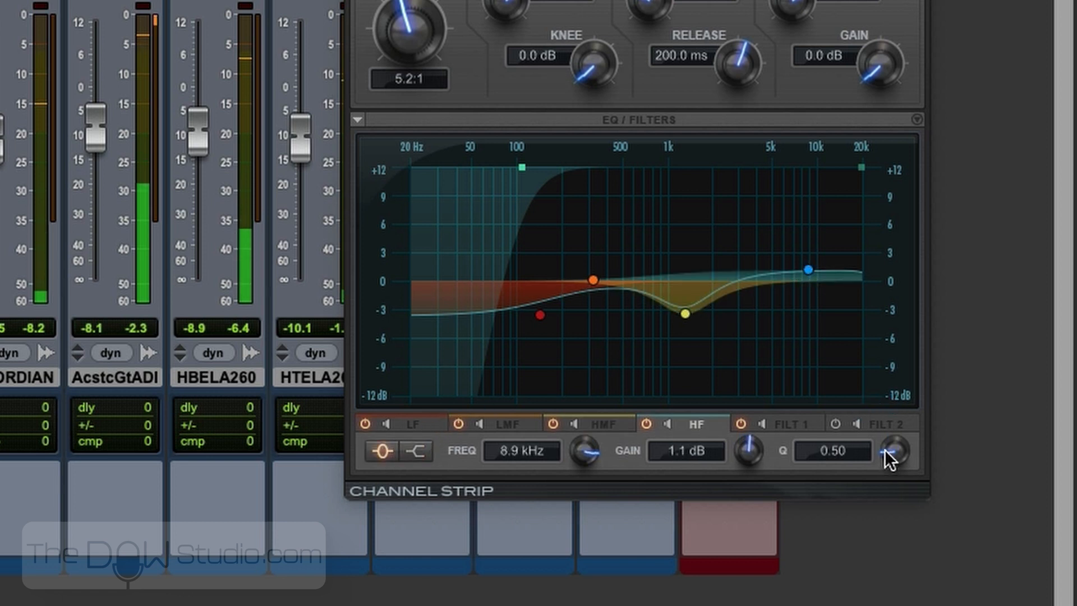
{"action": "left_click_drag", "start_coordinate": [892, 451], "coordinate": [903, 344]}
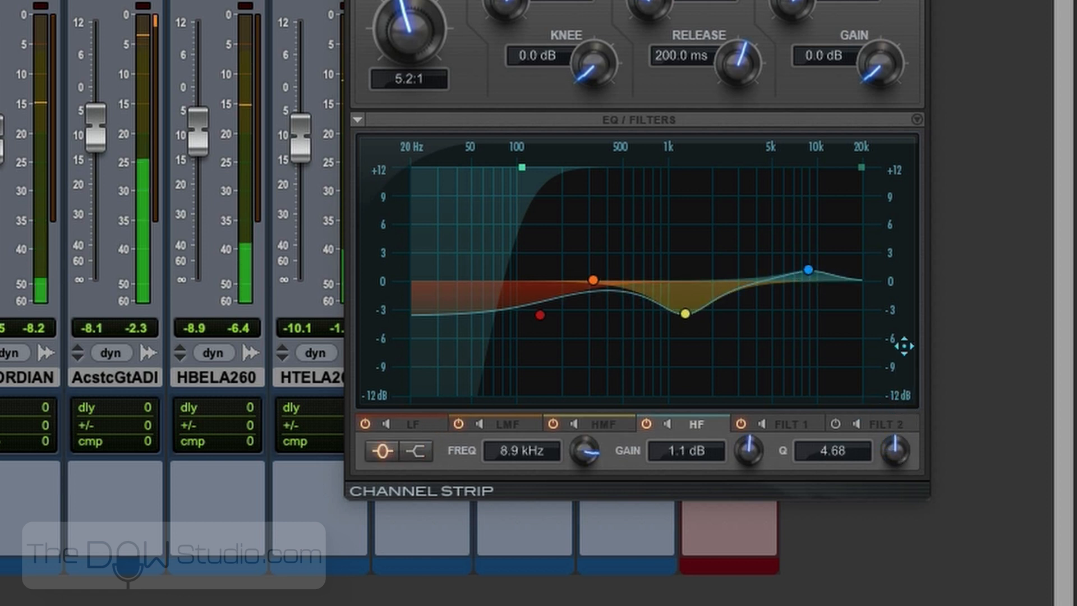
{"action": "left_click_drag", "start_coordinate": [807, 270], "coordinate": [773, 254]}
- Set the acoustic guitar's LF cut to 4.8 dB at 186.2 Hz and its high-pass filter to 125.6 Hz
{"action": "left_click_drag", "start_coordinate": [539, 315], "coordinate": [557, 328]}
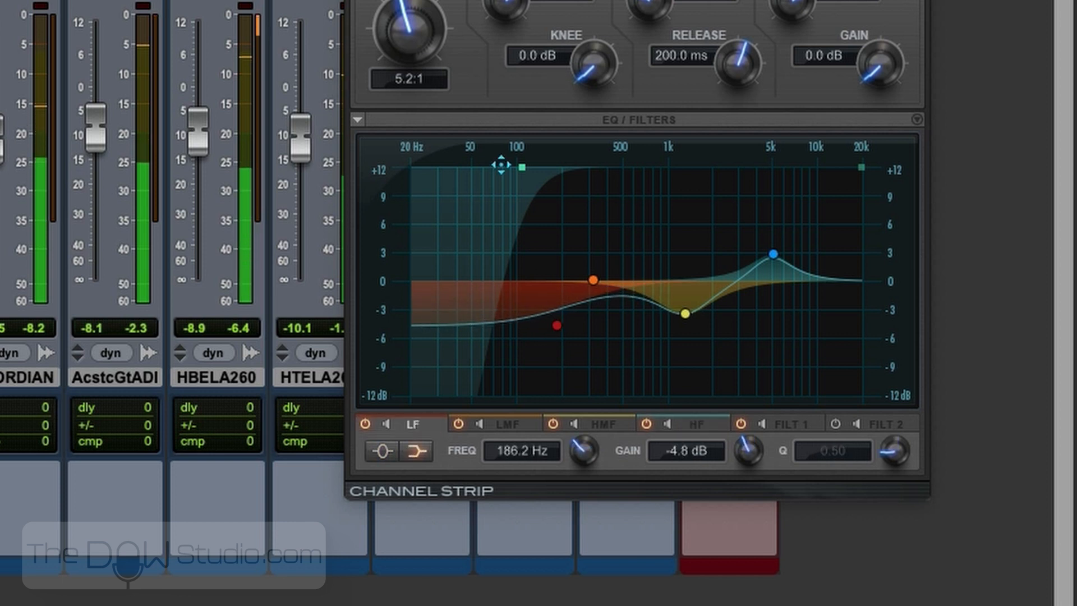
{"action": "left_click_drag", "start_coordinate": [521, 167], "coordinate": [530, 167]}
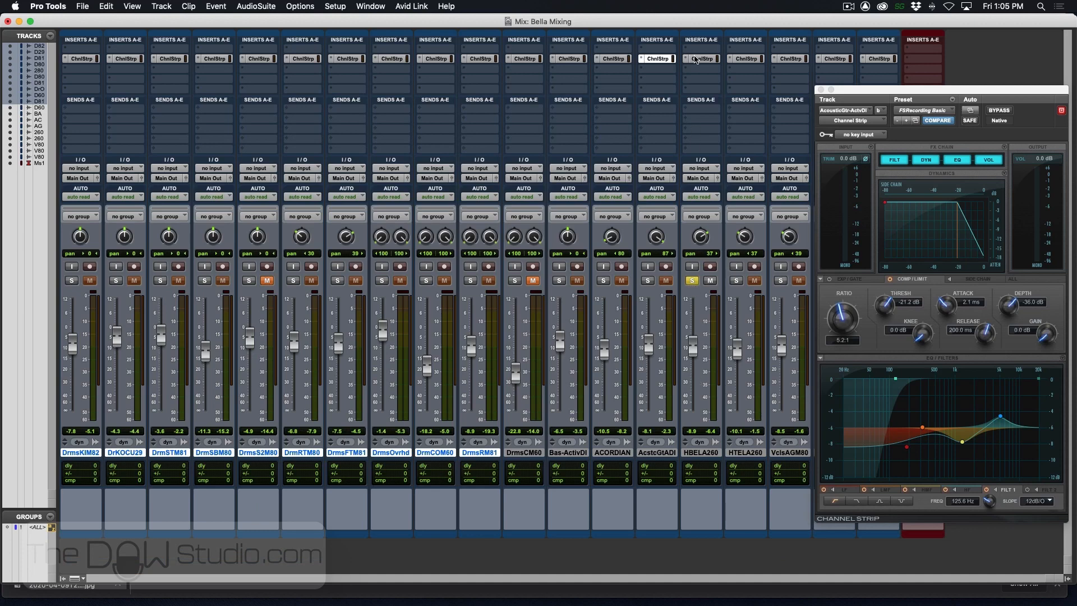
- Open the Channel Strip of the soloed Horns-Bone track and high-pass it at 128.2 Hz with a 12 dB/octave slope
{"action": "left_click", "coordinate": [701, 60]}
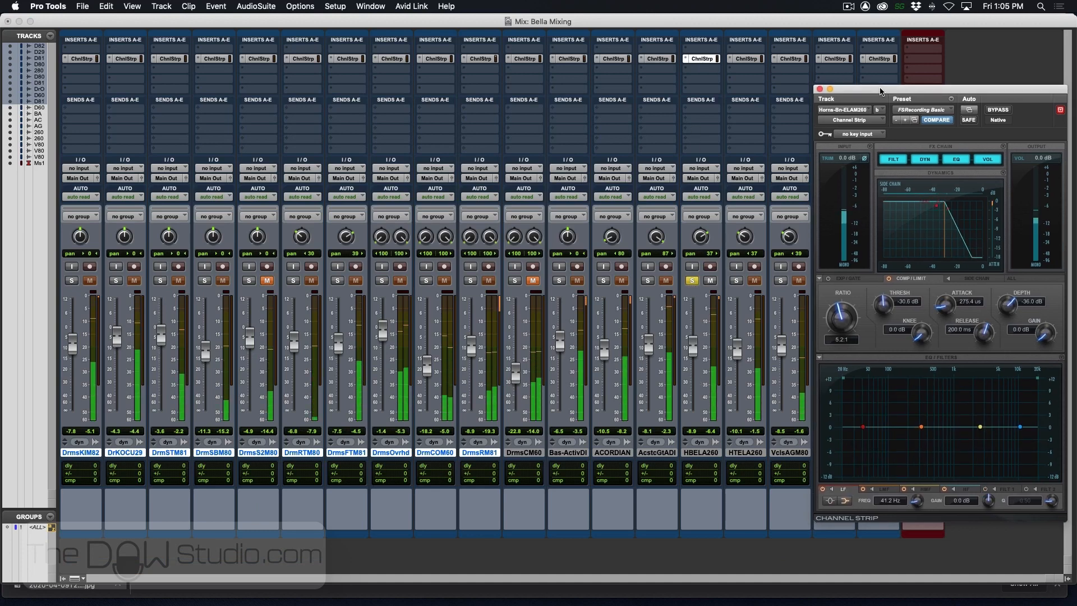
{"action": "left_click_drag", "start_coordinate": [882, 91], "coordinate": [827, 63]}
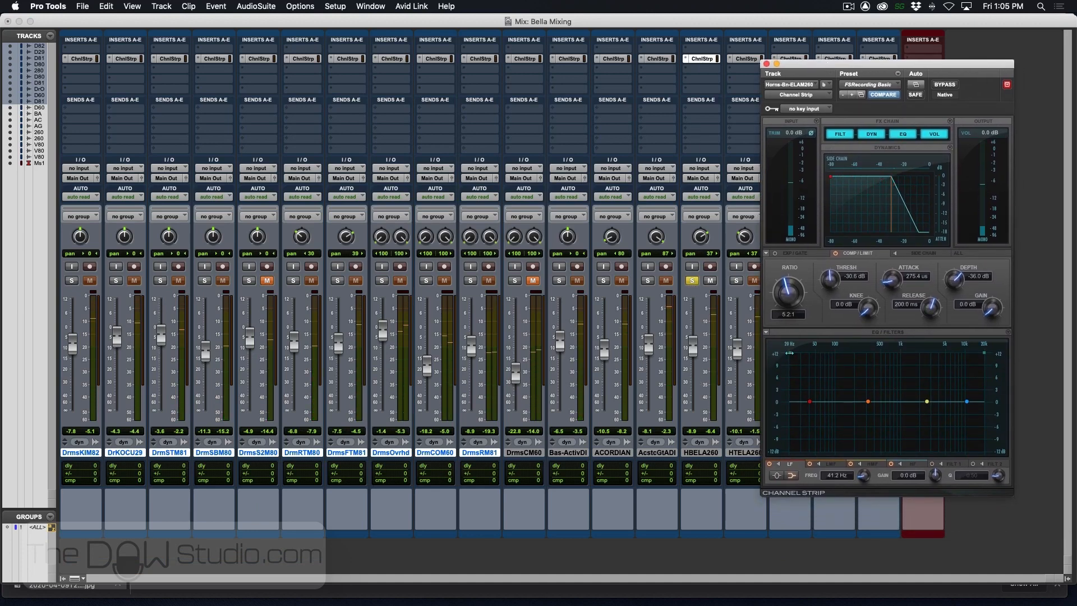
{"action": "left_click_drag", "start_coordinate": [789, 353], "coordinate": [812, 352]}
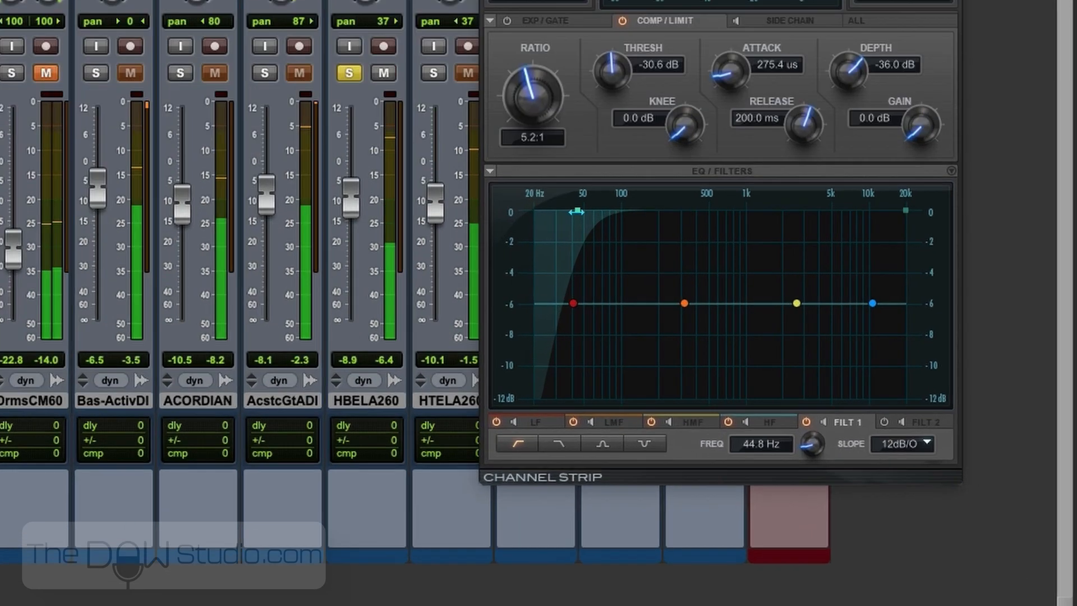
{"action": "left_click_drag", "start_coordinate": [814, 353], "coordinate": [852, 353]}
{"action": "left_click_drag", "start_coordinate": [566, 147], "coordinate": [541, 183]}
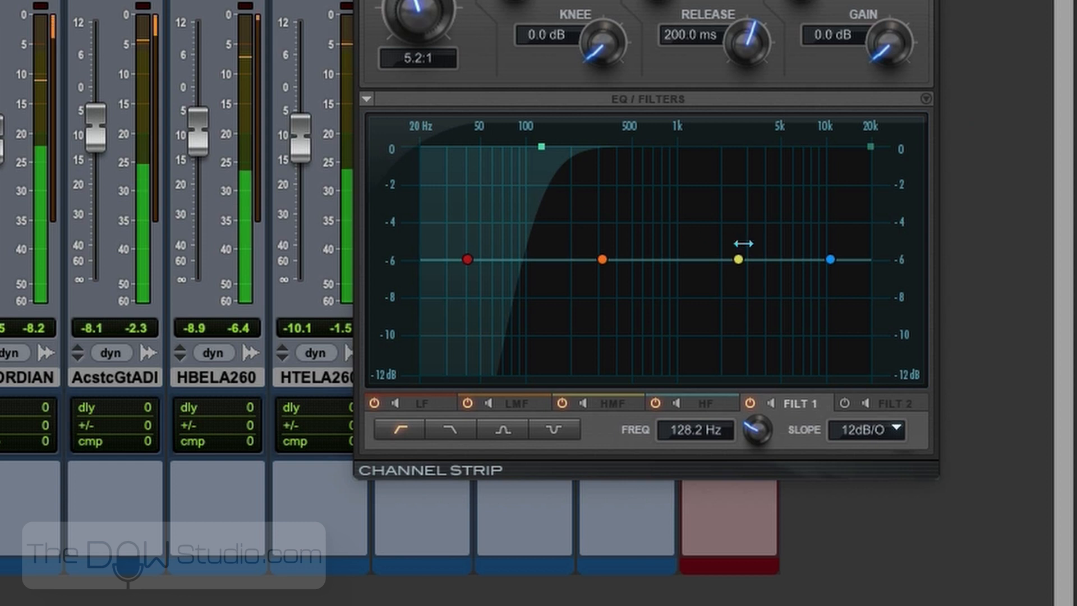
- Cut the bone horn's HMF by 3.9 dB at 1.3 kHz and LF by 4.0 dB at 91.1 Hz, with the high-pass at 125.6 Hz
{"action": "left_click_drag", "start_coordinate": [739, 261], "coordinate": [695, 296]}
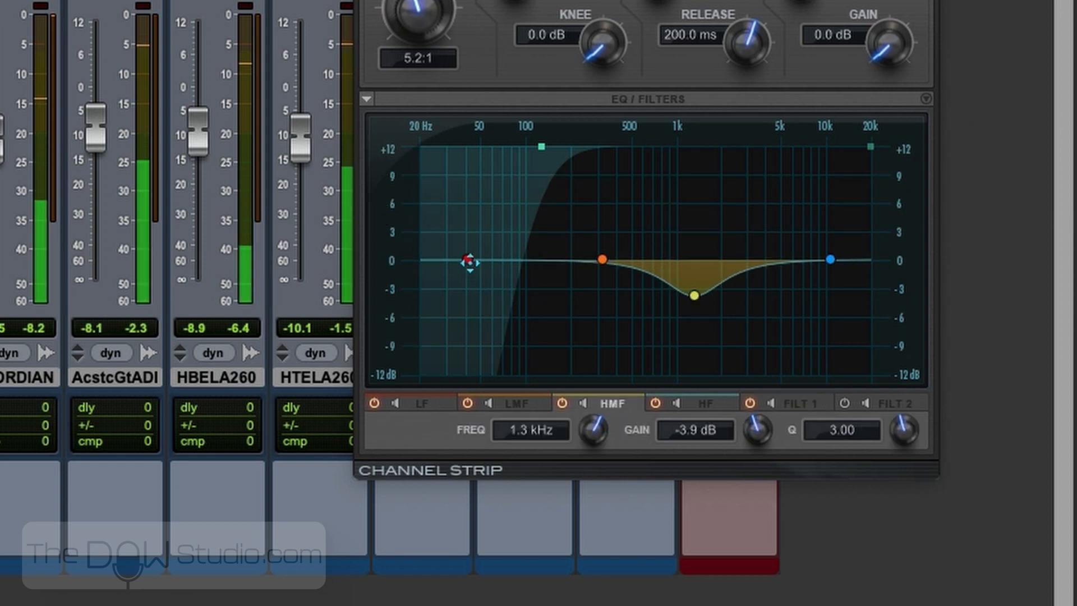
{"action": "left_click_drag", "start_coordinate": [468, 260], "coordinate": [524, 298]}
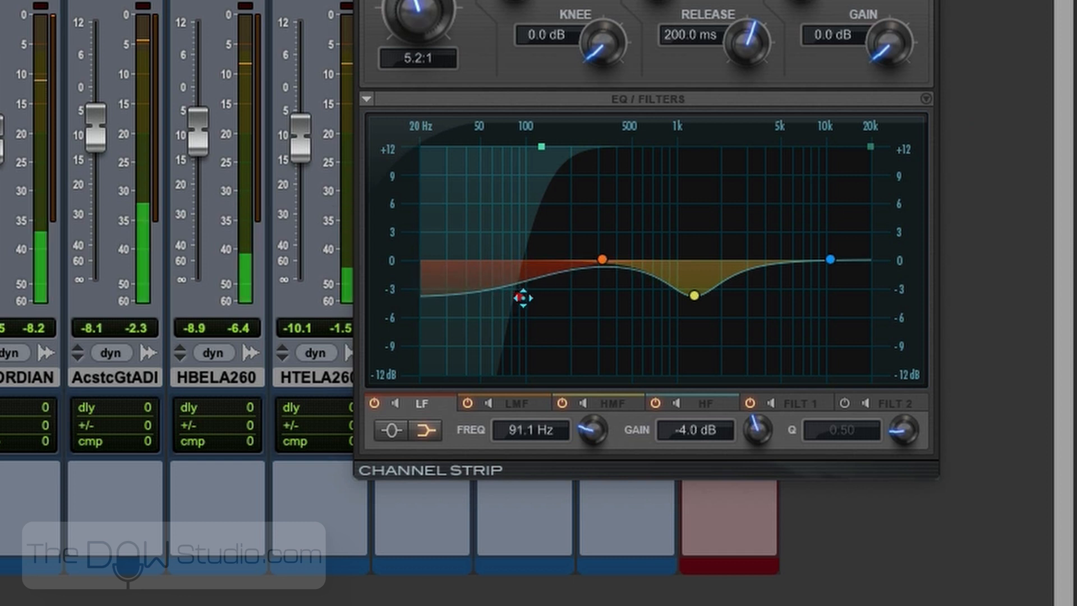
{"action": "left_click_drag", "start_coordinate": [541, 147], "coordinate": [539, 145]}
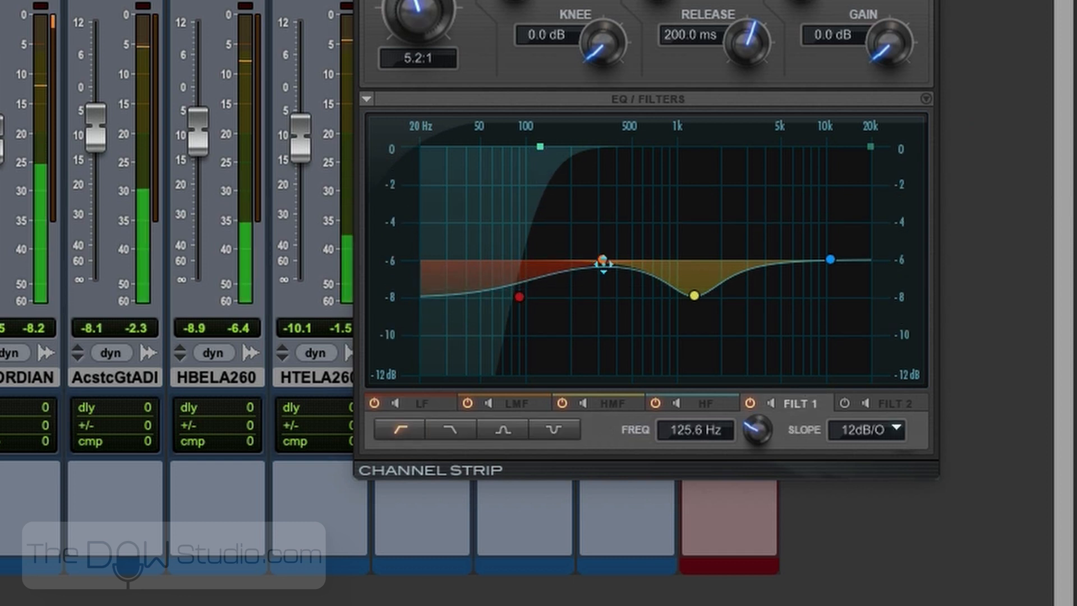
- Boost the bone horn's LMF by 3.0 dB at 310 Hz and add an HF peak of 2.1 dB at 6.3 kHz with Q 3.77
{"action": "left_click_drag", "start_coordinate": [603, 260], "coordinate": [599, 231]}
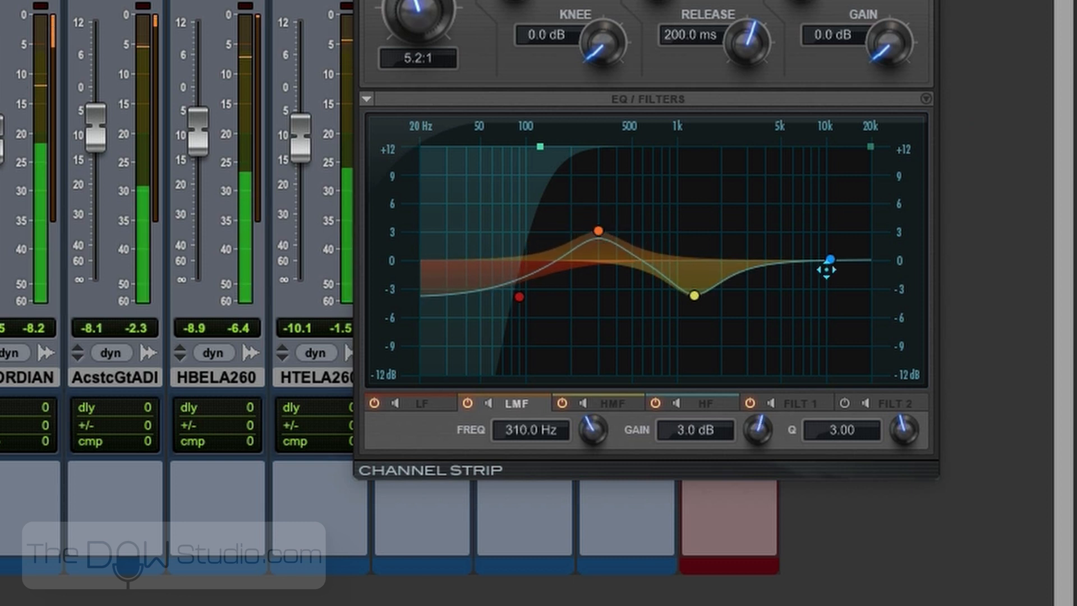
{"action": "left_click_drag", "start_coordinate": [830, 259], "coordinate": [832, 258]}
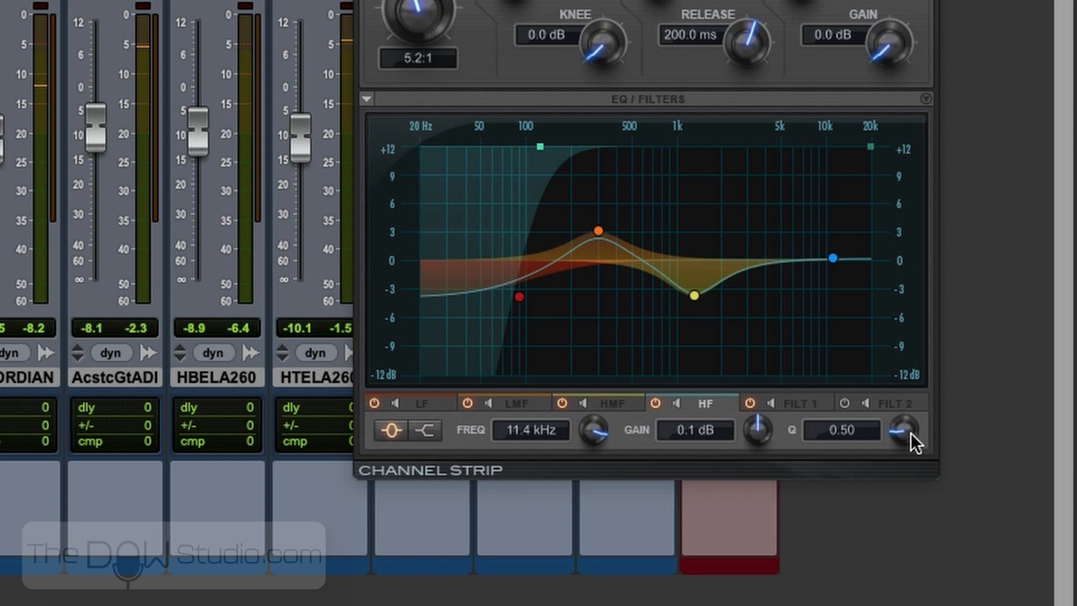
{"action": "left_click_drag", "start_coordinate": [910, 433], "coordinate": [910, 363]}
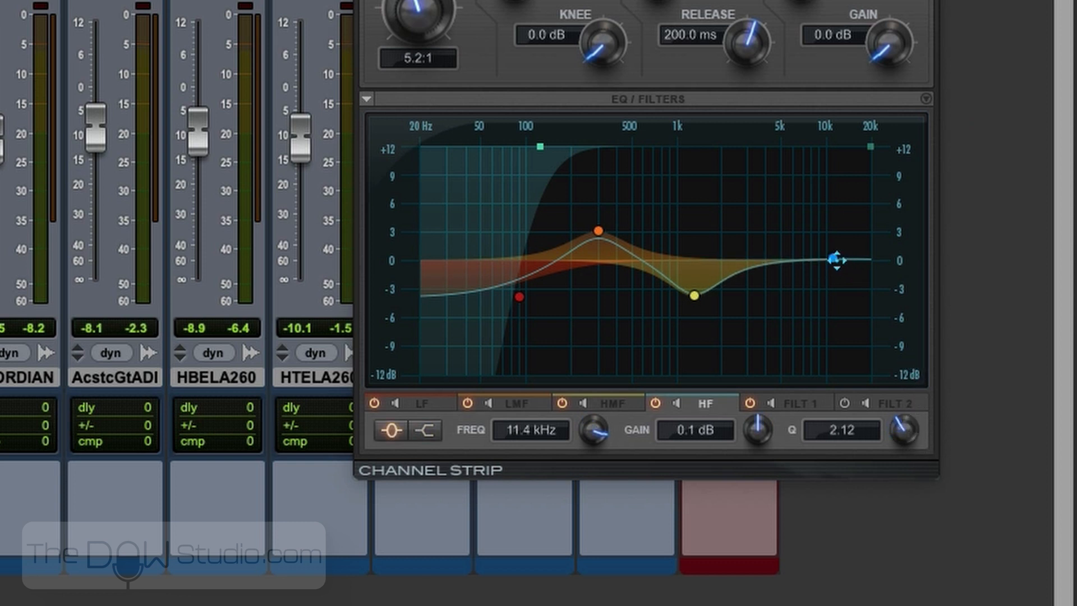
{"action": "left_click_drag", "start_coordinate": [834, 258], "coordinate": [802, 245]}
{"action": "left_click_drag", "start_coordinate": [900, 425], "coordinate": [886, 395]}
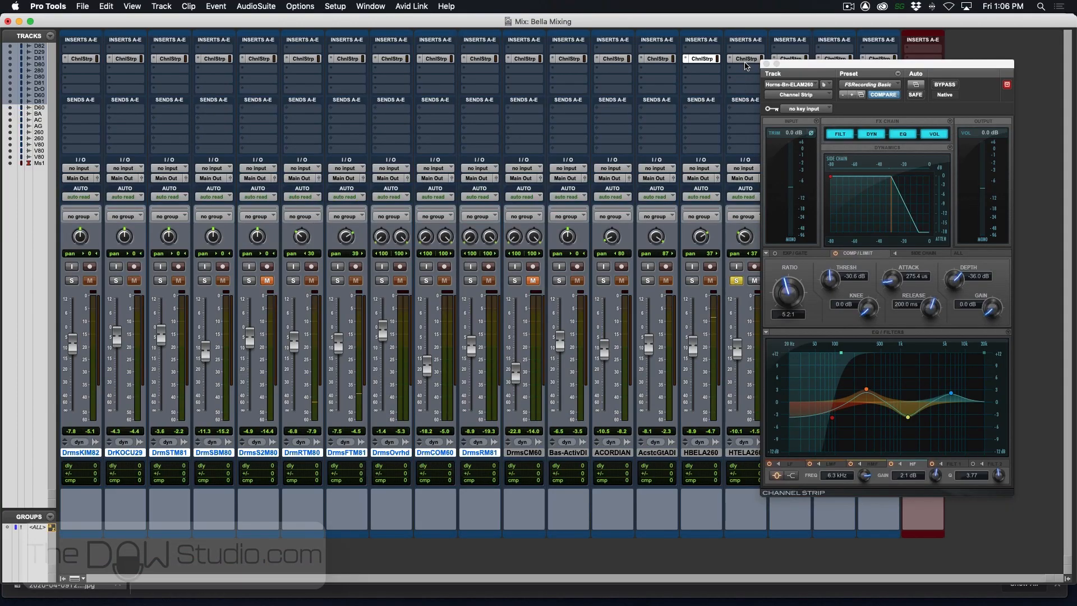
- Open the Channel Strip of the soloed trumpet track and high-pass it at 535.7 Hz with a 12 dB/octave slope
{"action": "left_click", "coordinate": [746, 59]}
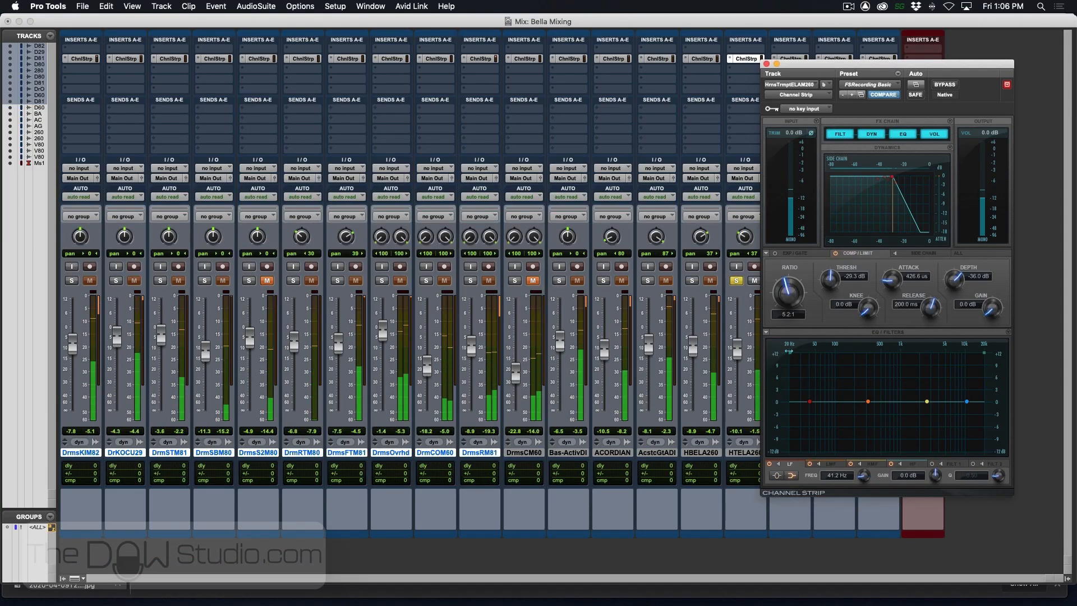
{"action": "left_click_drag", "start_coordinate": [789, 353], "coordinate": [840, 359]}
{"action": "left_click_drag", "start_coordinate": [538, 162], "coordinate": [634, 209]}
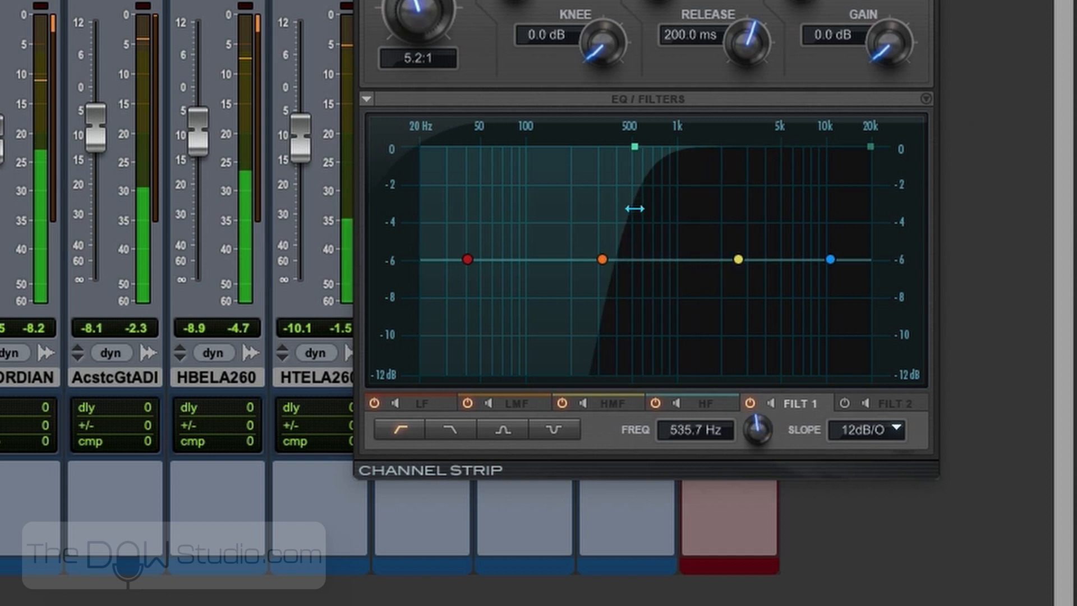
- Cut the trumpet's HMF by 3.9 dB at 1.9 kHz and boost its HF shelf by 2.8 dB at 9.1 kHz
{"action": "left_click", "coordinate": [739, 259]}
{"action": "left_click_drag", "start_coordinate": [743, 259], "coordinate": [719, 296]}
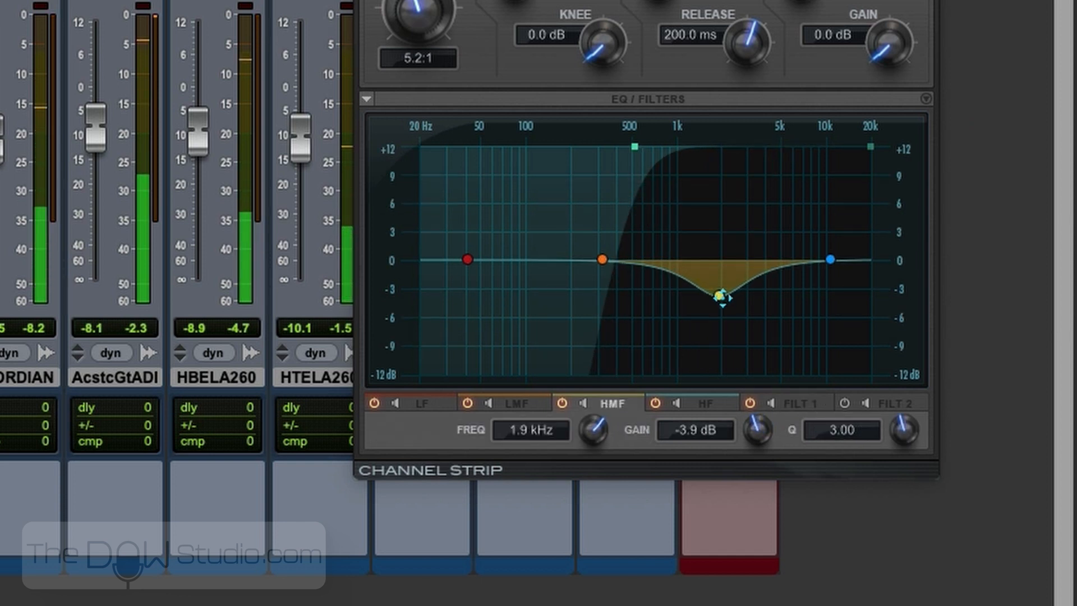
{"action": "left_click_drag", "start_coordinate": [830, 259], "coordinate": [817, 235]}
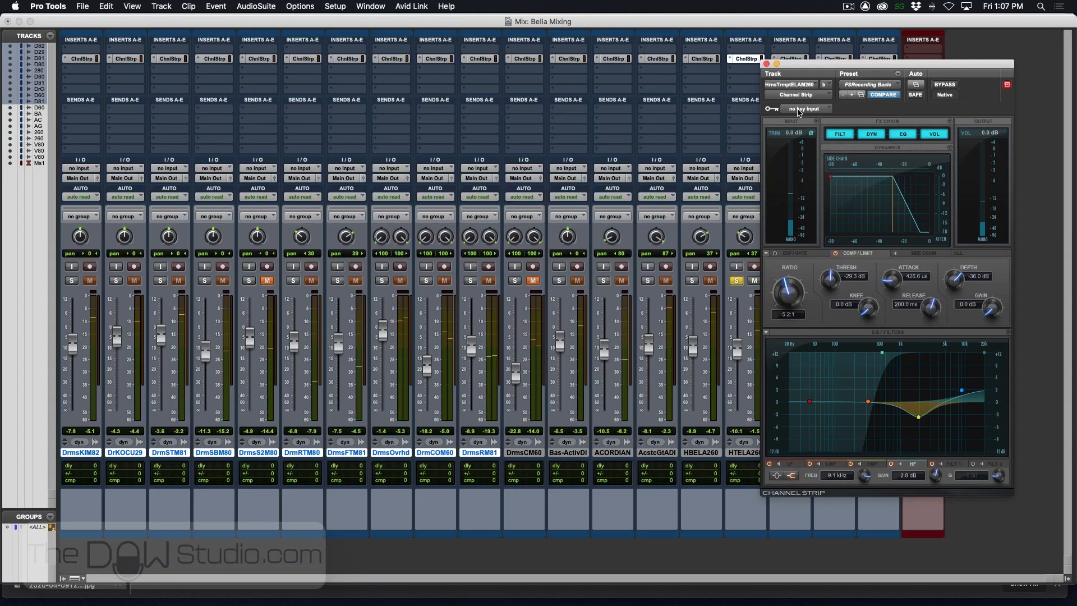
- Unsolo the trumpet and switch to the Edit window, showing the vocal tracks with the timeline zoomed out
{"action": "left_click_drag", "start_coordinate": [799, 66], "coordinate": [428, 57]}
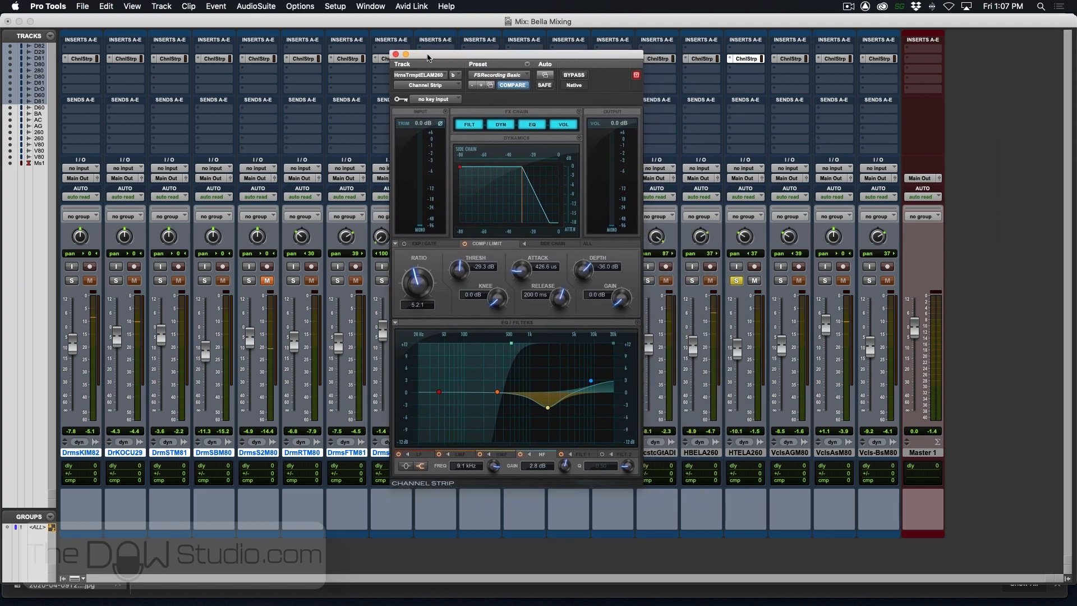
{"action": "left_click", "coordinate": [737, 280]}
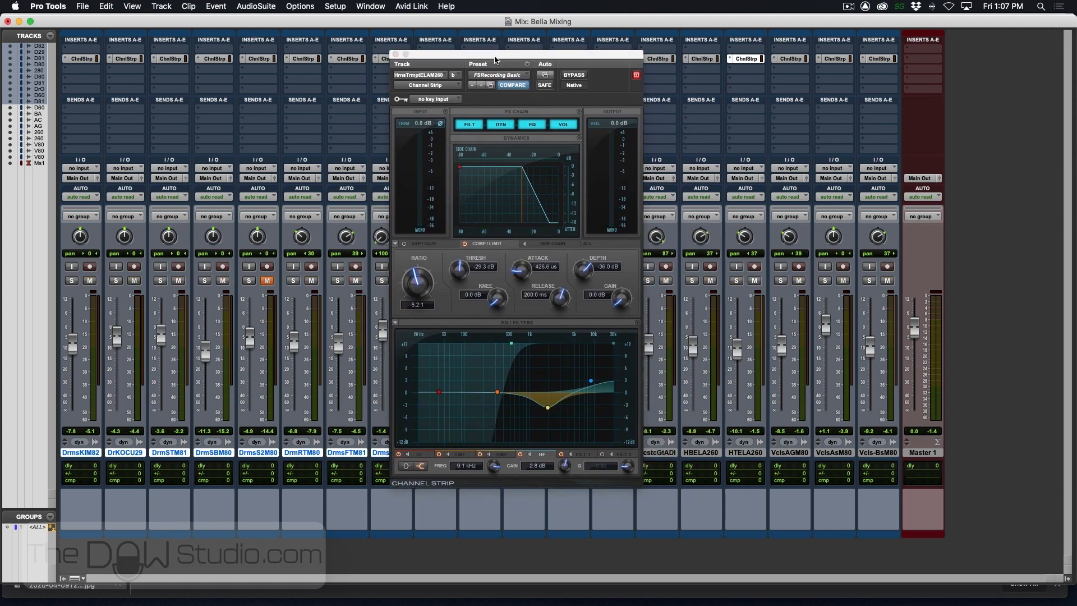
{"action": "left_click_drag", "start_coordinate": [495, 60], "coordinate": [846, 63]}
{"action": "key", "text": "super+equal"}
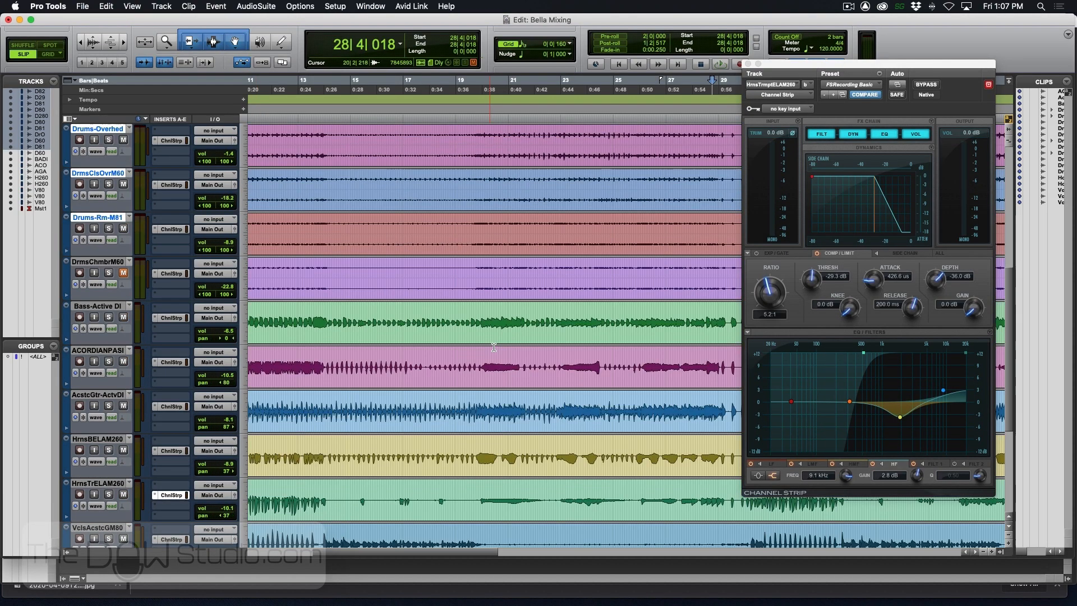
{"action": "scroll", "coordinate": [493, 347], "scroll_direction": "down", "scroll_amount": 3}
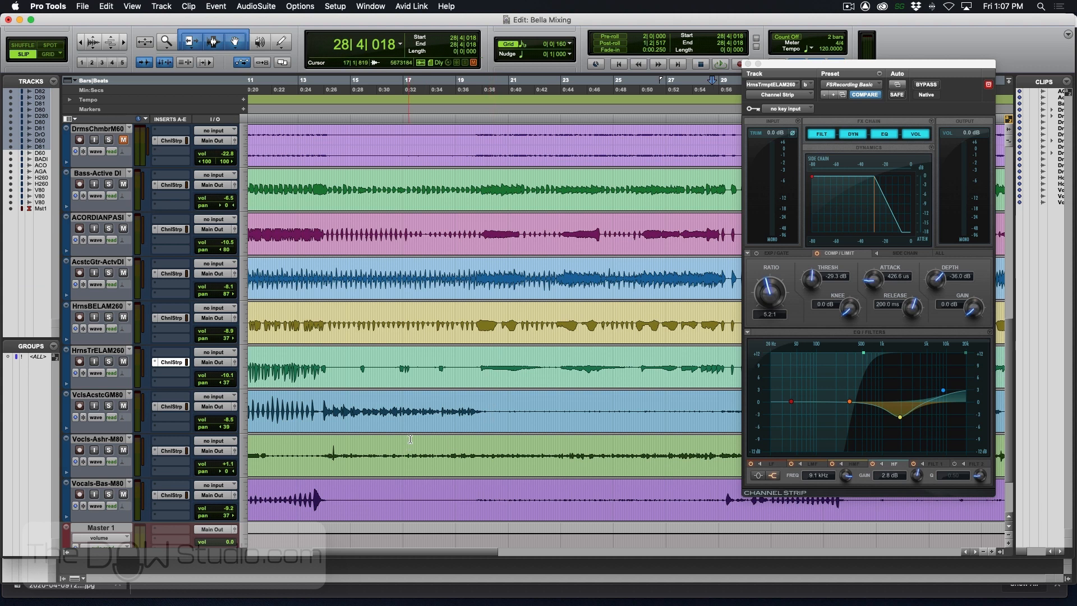
{"action": "key", "text": "super+bracketleft"}
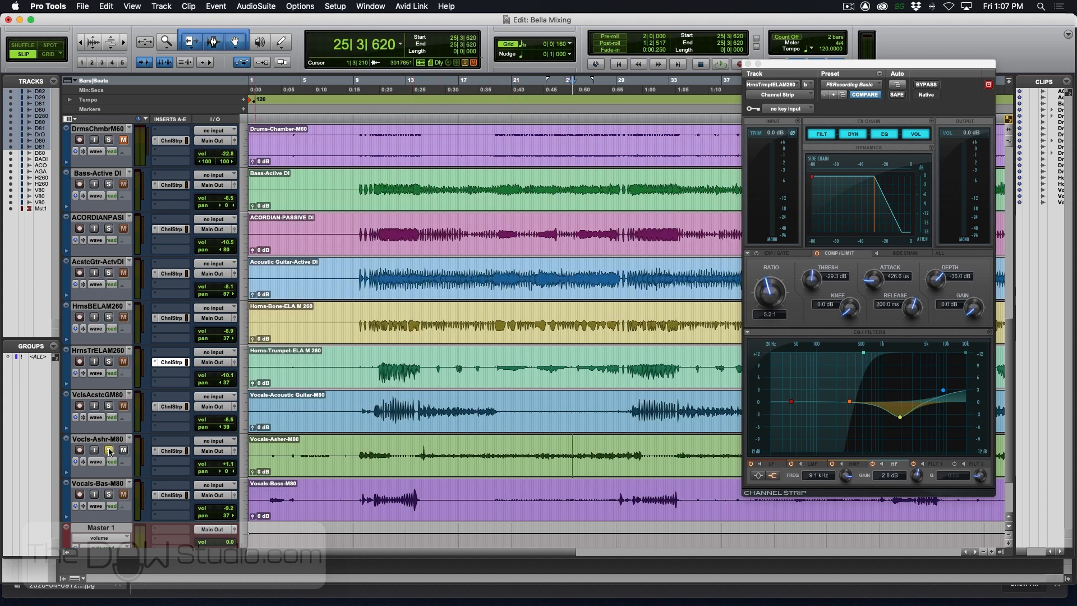
- Open the Channel Strip of the soloed centre-panned vocal track and high-pass it at 81.2 Hz with a 12 dB/octave slope
{"action": "key", "text": "space"}
{"action": "left_click", "coordinate": [171, 450]}
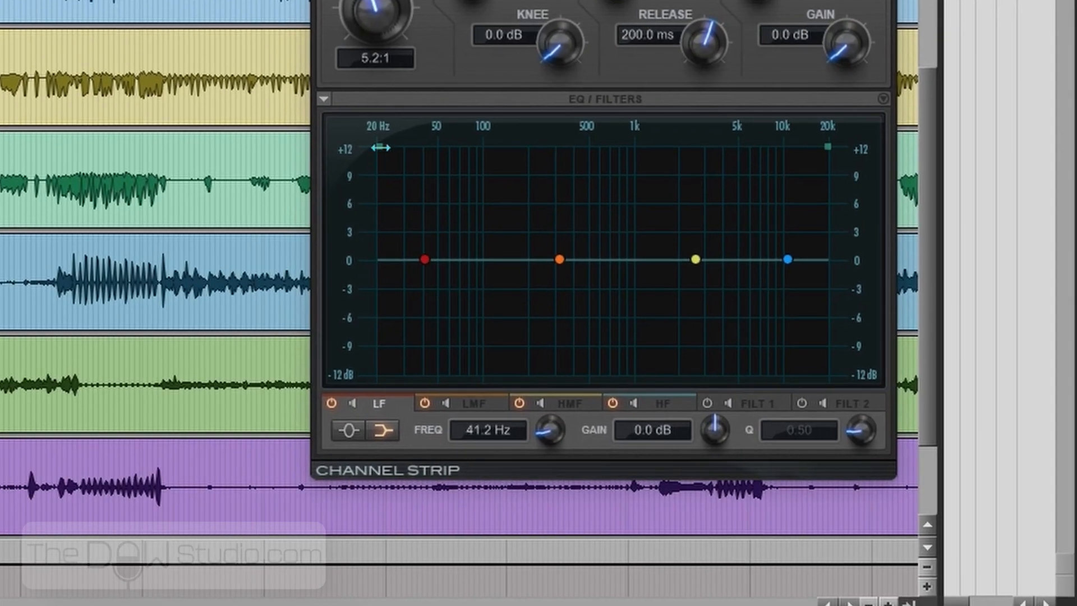
{"action": "left_click_drag", "start_coordinate": [380, 148], "coordinate": [470, 147]}
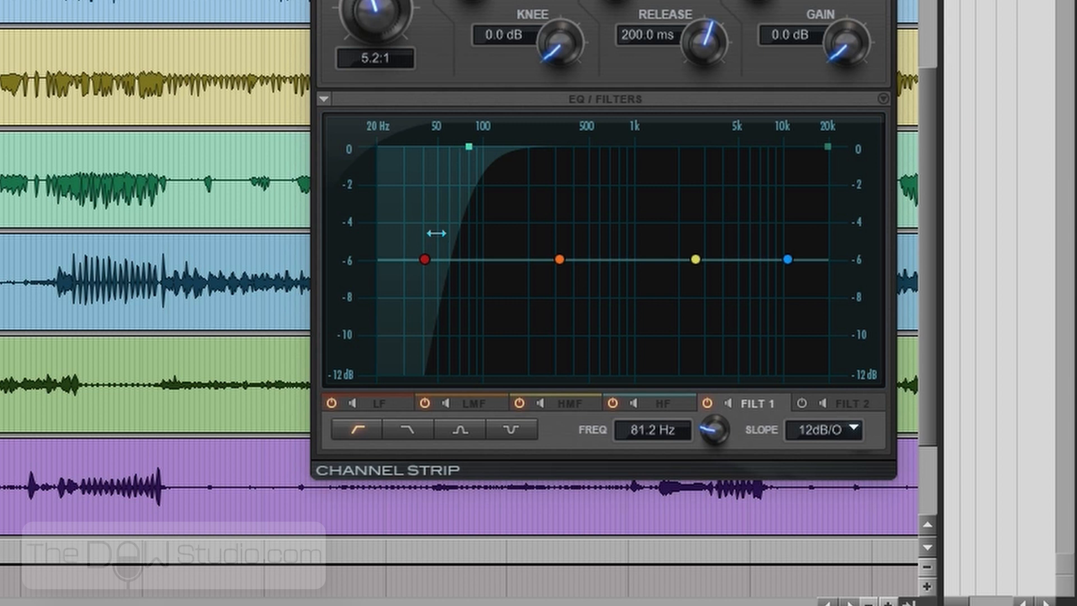
- Shape the vocal's EQ with LF cut 3.4 dB at 102.6 Hz, HMF boosted 1.1 dB at 1.4 kHz and HF shelf boosted 2.2 dB at 13.7 kHz
{"action": "left_click_drag", "start_coordinate": [422, 262], "coordinate": [482, 296]}
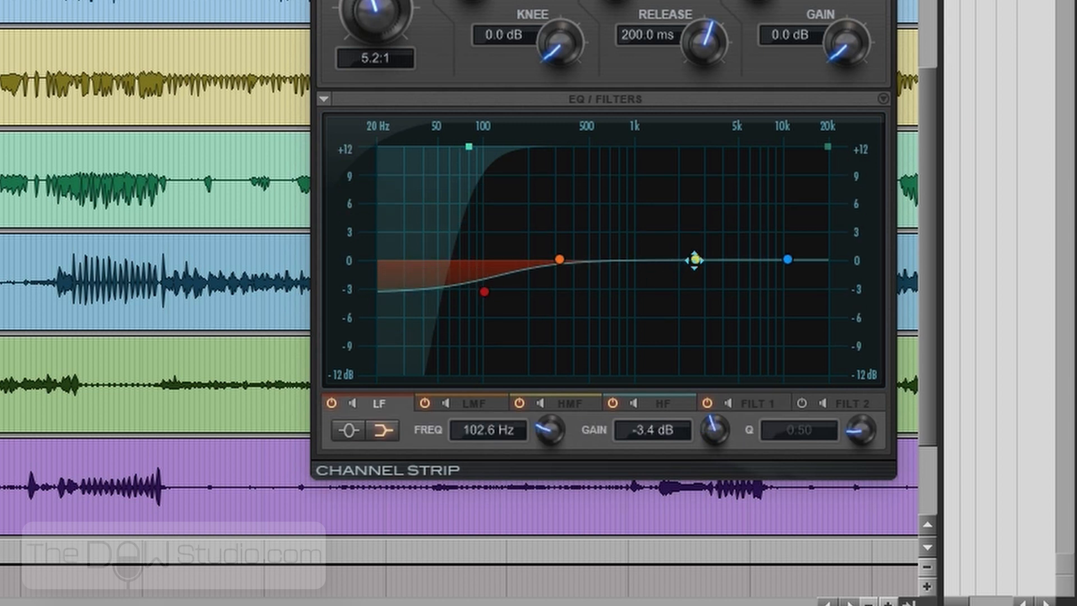
{"action": "left_click_drag", "start_coordinate": [694, 259], "coordinate": [660, 249]}
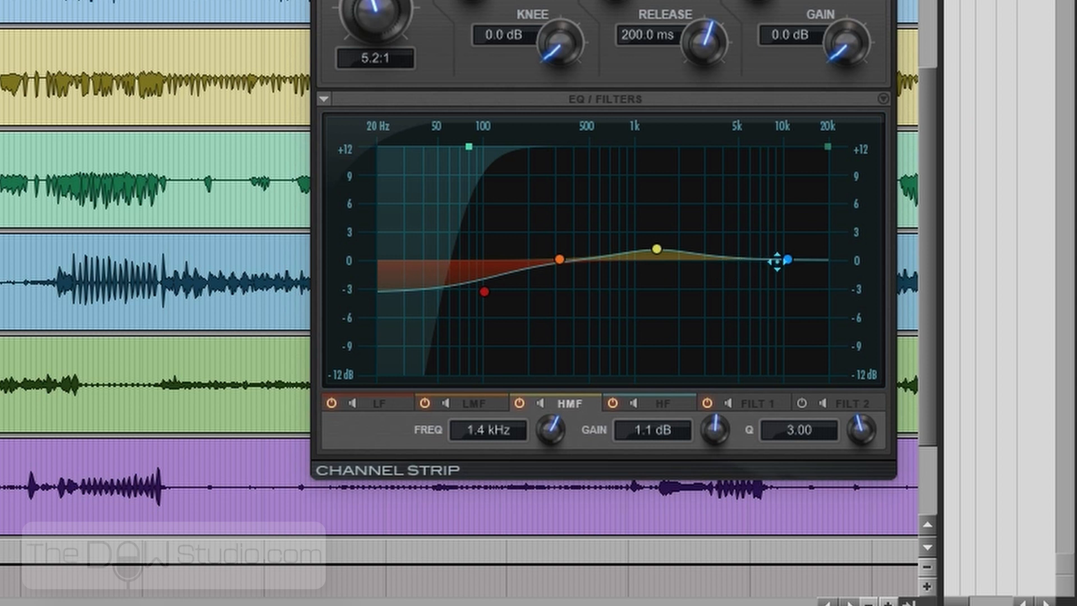
{"action": "left_click_drag", "start_coordinate": [791, 261], "coordinate": [804, 241]}
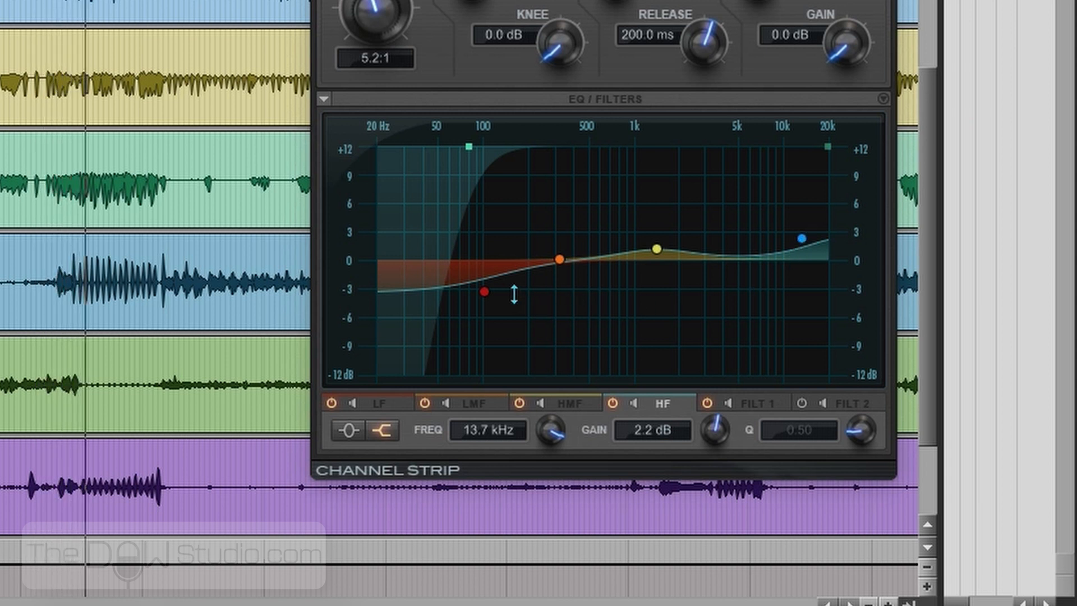
- Boost the centre-panned vocal's LMF by 1.4 dB at 275.1 Hz and set its HMF to 2.2 dB at 1.5 kHz
{"action": "left_click", "coordinate": [179, 353]}
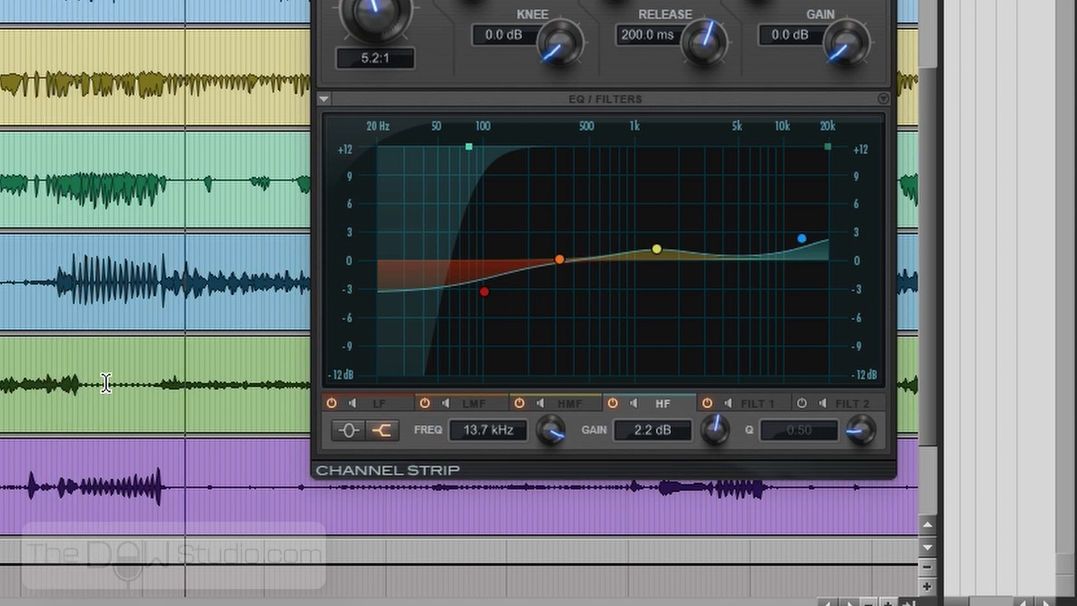
{"action": "scroll", "coordinate": [81, 378], "scroll_direction": "right", "scroll_amount": 10}
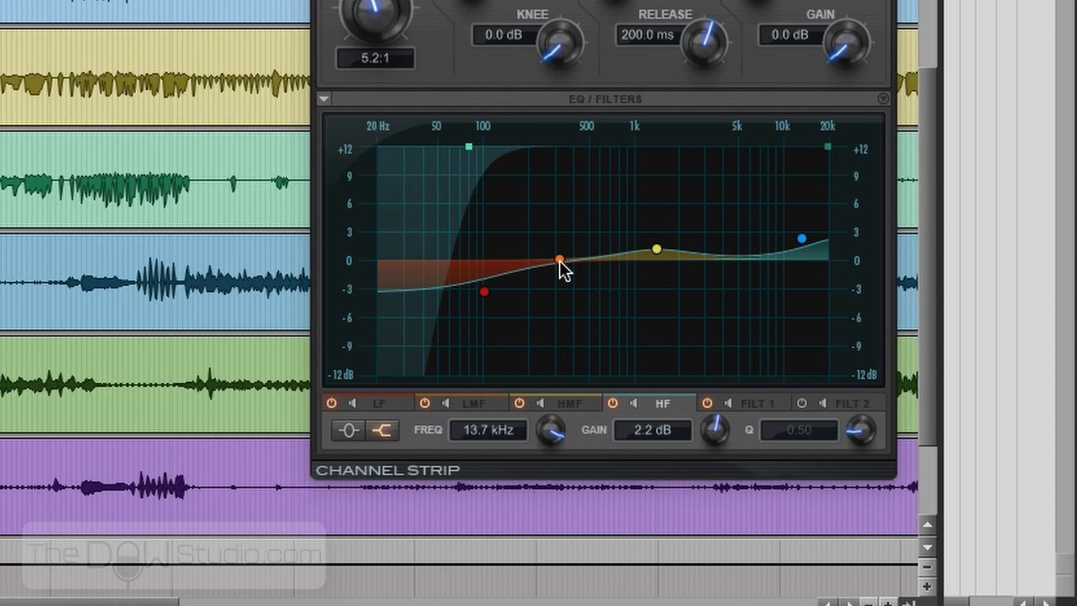
{"action": "left_click_drag", "start_coordinate": [560, 261], "coordinate": [566, 270]}
{"action": "mouse_move", "coordinate": [658, 249]}
{"action": "left_mouse_down"}
{"action": "mouse_move", "coordinate": [652, 169]}
{"action": "mouse_move", "coordinate": [661, 246]}
{"action": "left_mouse_up"}
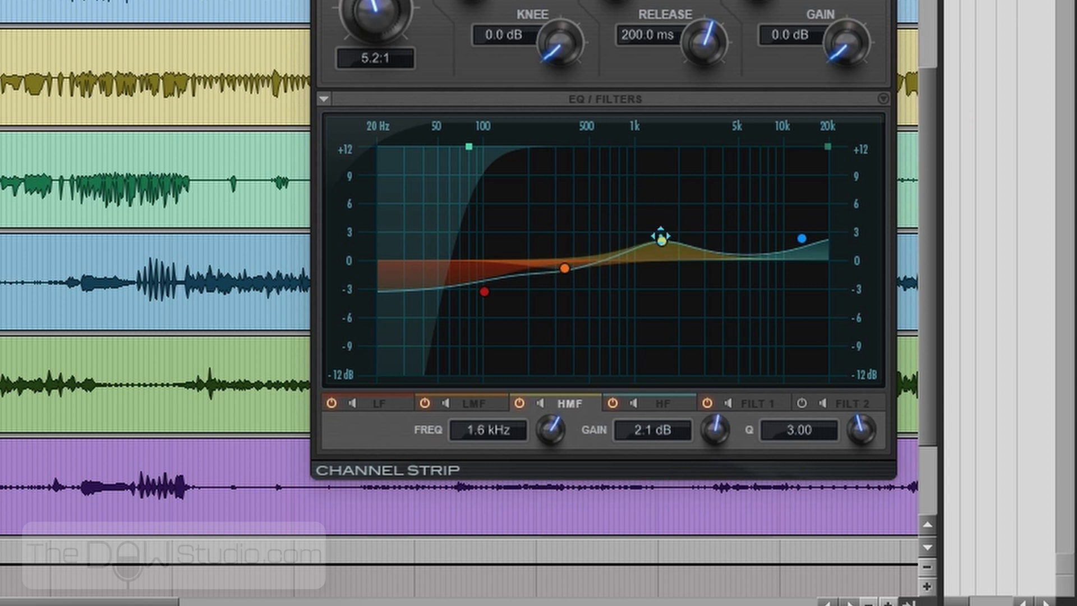
{"action": "left_click_drag", "start_coordinate": [568, 273], "coordinate": [548, 252]}
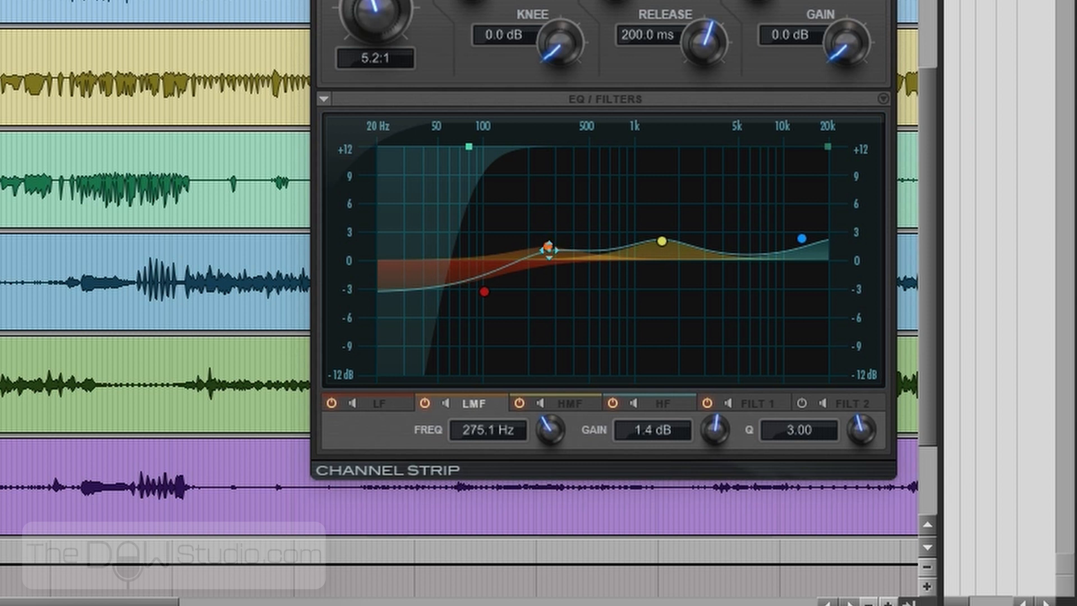
{"action": "mouse_move", "coordinate": [662, 240]}
{"action": "left_mouse_down"}
{"action": "mouse_move", "coordinate": [680, 232]}
{"action": "mouse_move", "coordinate": [653, 231]}
{"action": "left_mouse_up"}
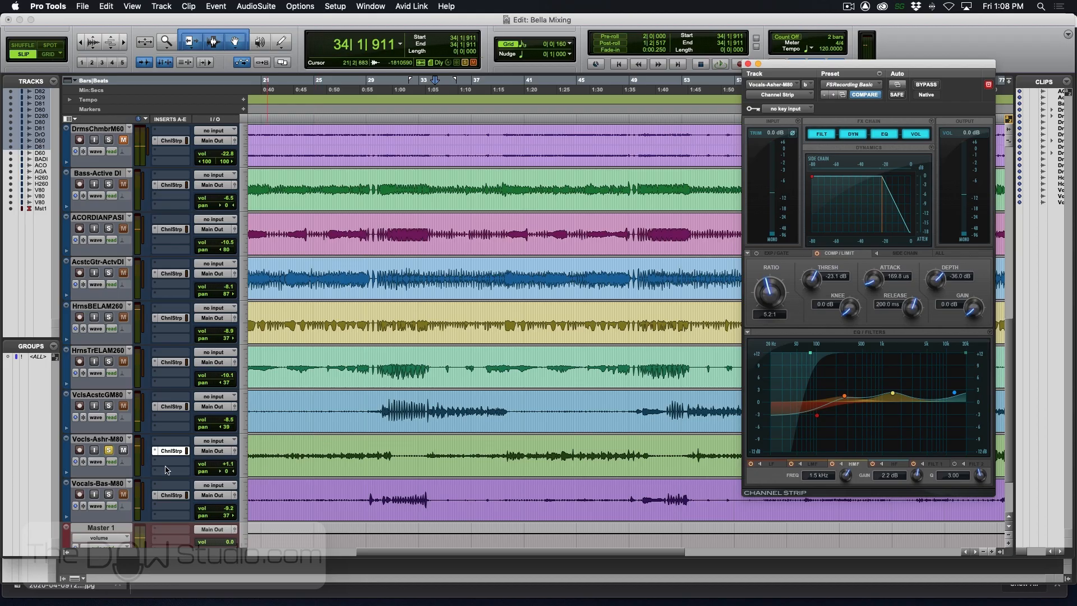
- Solo the Vocals-Acoustic Guitar track, open its Channel Strip and play it from bar 33
{"action": "left_click", "coordinate": [110, 495]}
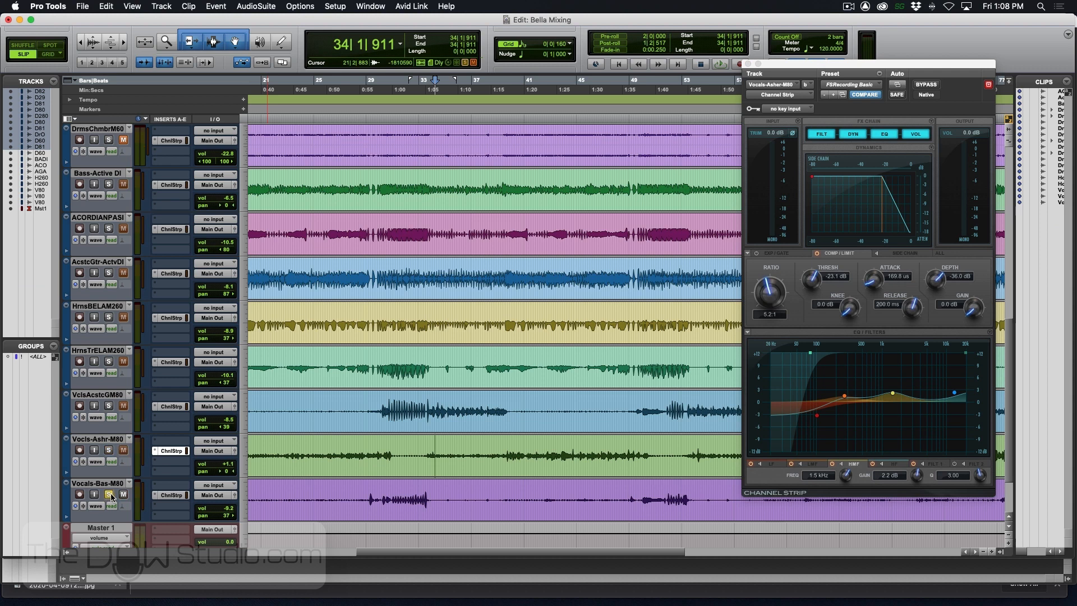
{"action": "left_click", "coordinate": [168, 406]}
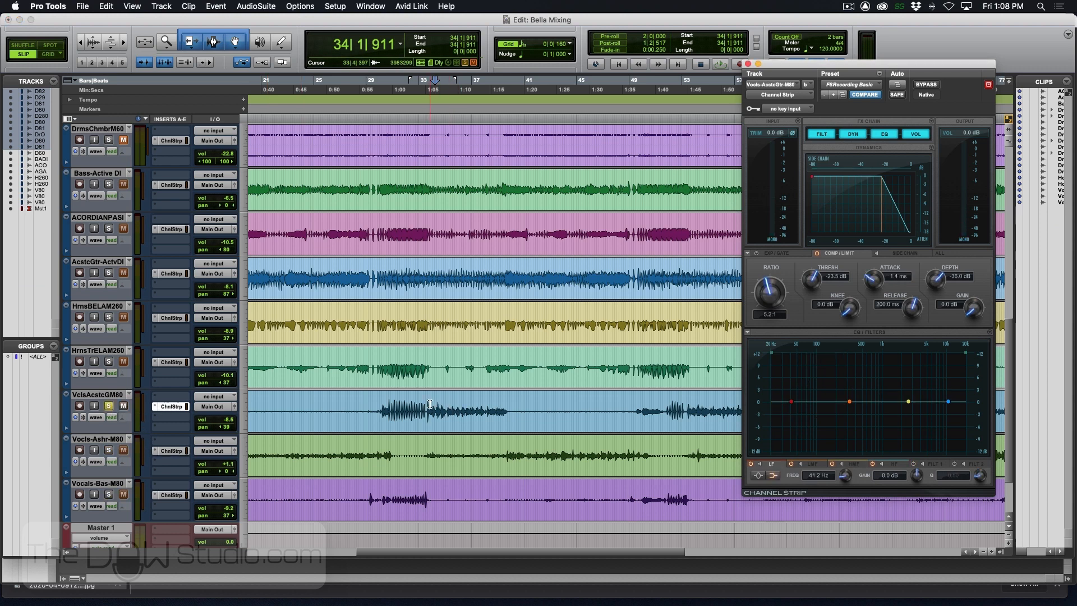
{"action": "left_click", "coordinate": [426, 405]}
{"action": "key", "text": "space"}
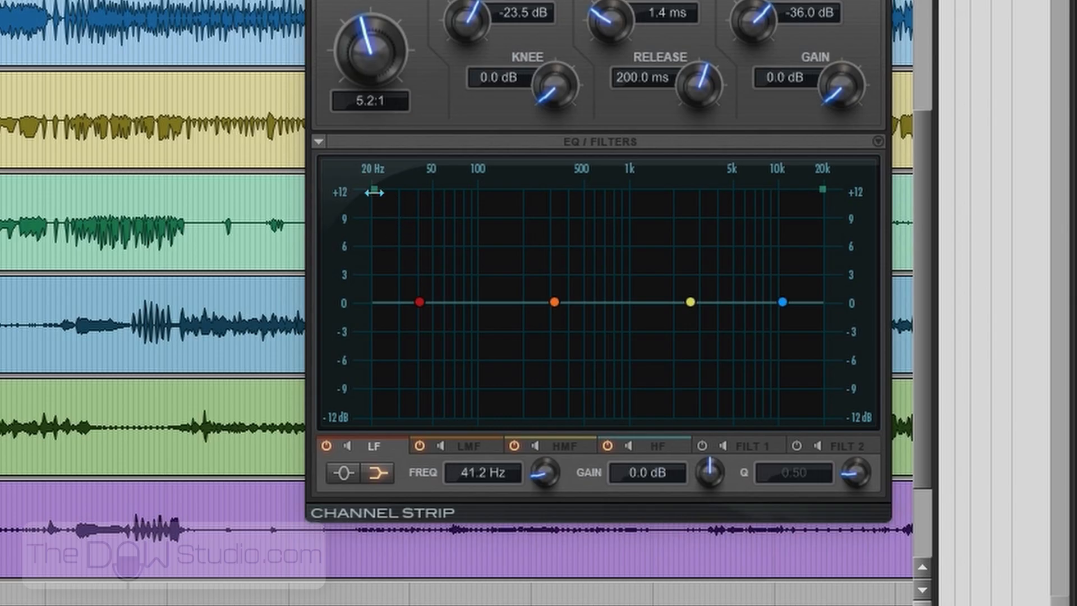
- High-pass the acoustic guitarist's vocal at 95.1 Hz and cut its LF shelf by 3.7 dB at 132.8 Hz
{"action": "left_click_drag", "start_coordinate": [772, 352], "coordinate": [811, 352]}
{"action": "left_click_drag", "start_coordinate": [467, 191], "coordinate": [481, 190]}
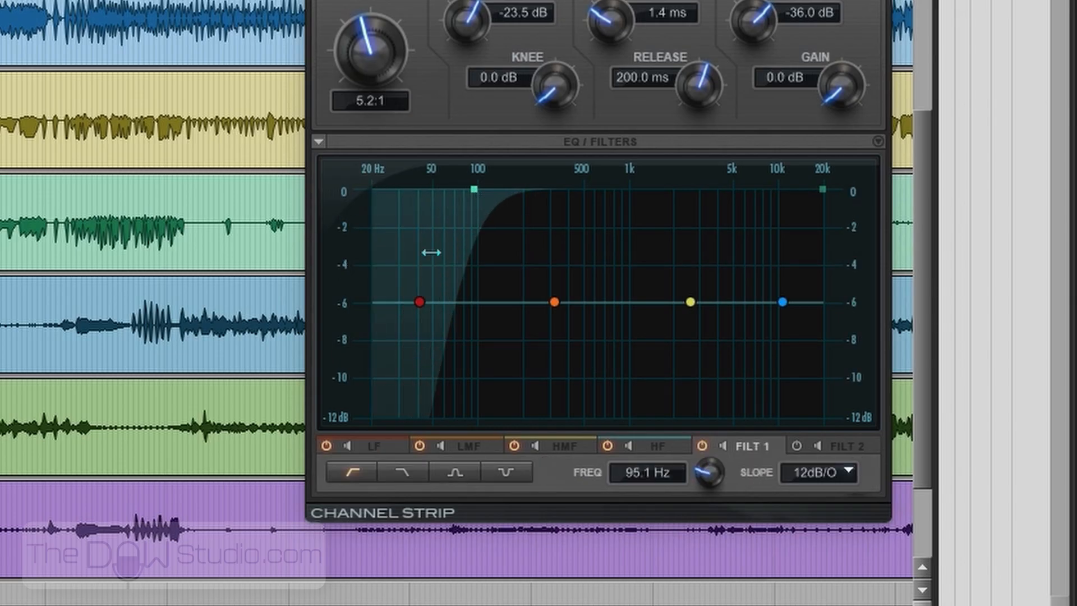
{"action": "left_click_drag", "start_coordinate": [419, 302], "coordinate": [496, 336]}
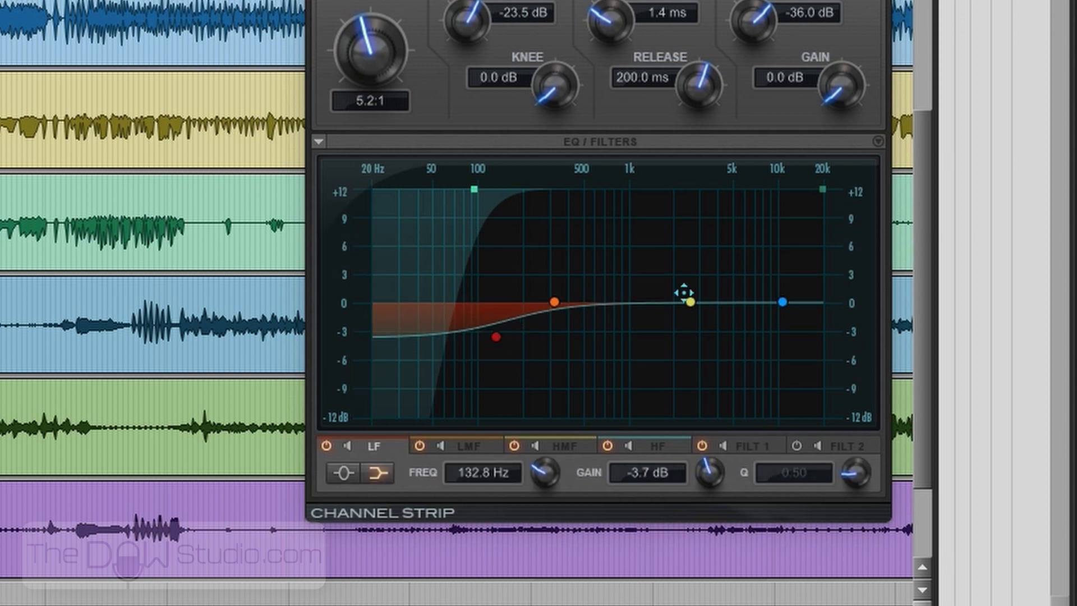
- Cut the same vocal's HMF by 2.2 dB at 1.3 kHz and add an HF peak of 2.8 dB at 3.1 kHz with Q 5.39
{"action": "left_click_drag", "start_coordinate": [682, 303], "coordinate": [644, 322]}
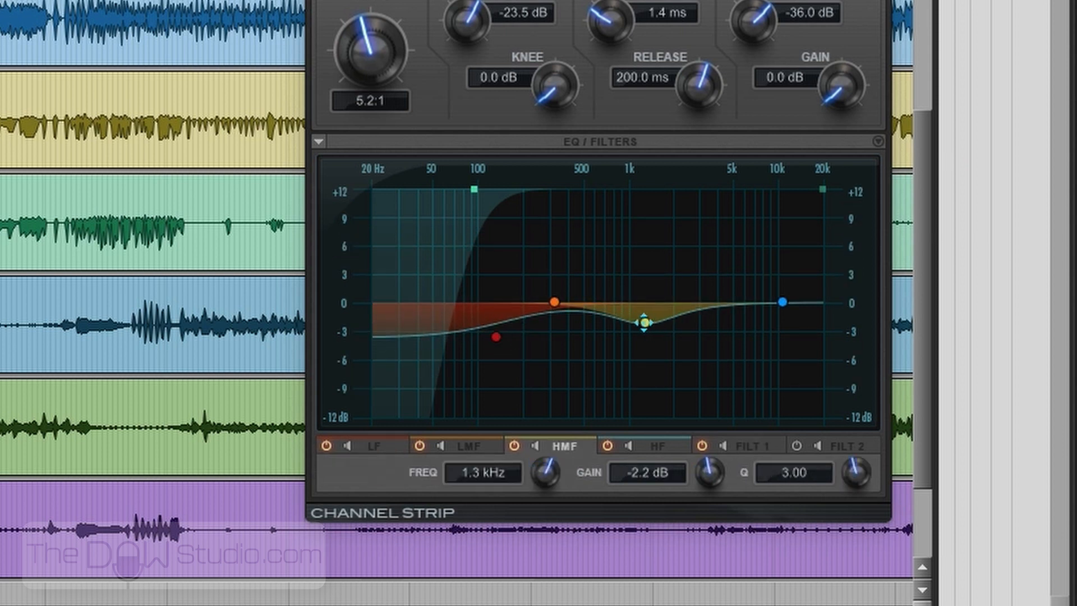
{"action": "left_click_drag", "start_coordinate": [781, 302], "coordinate": [713, 276]}
{"action": "left_click", "coordinate": [343, 473]}
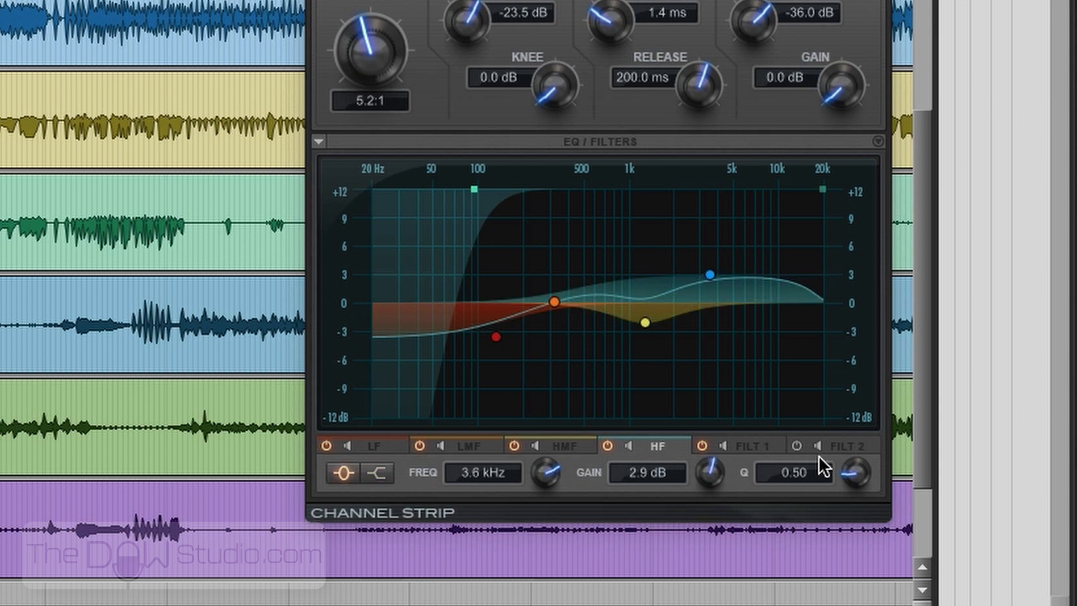
{"action": "left_click_drag", "start_coordinate": [855, 471], "coordinate": [853, 381]}
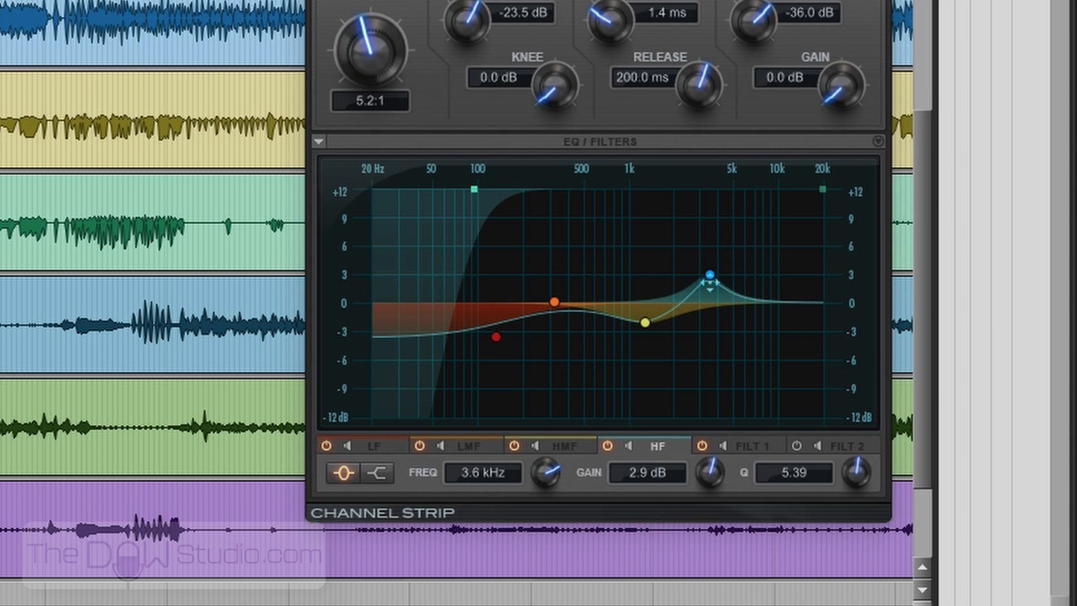
{"action": "left_click_drag", "start_coordinate": [703, 279], "coordinate": [696, 279]}
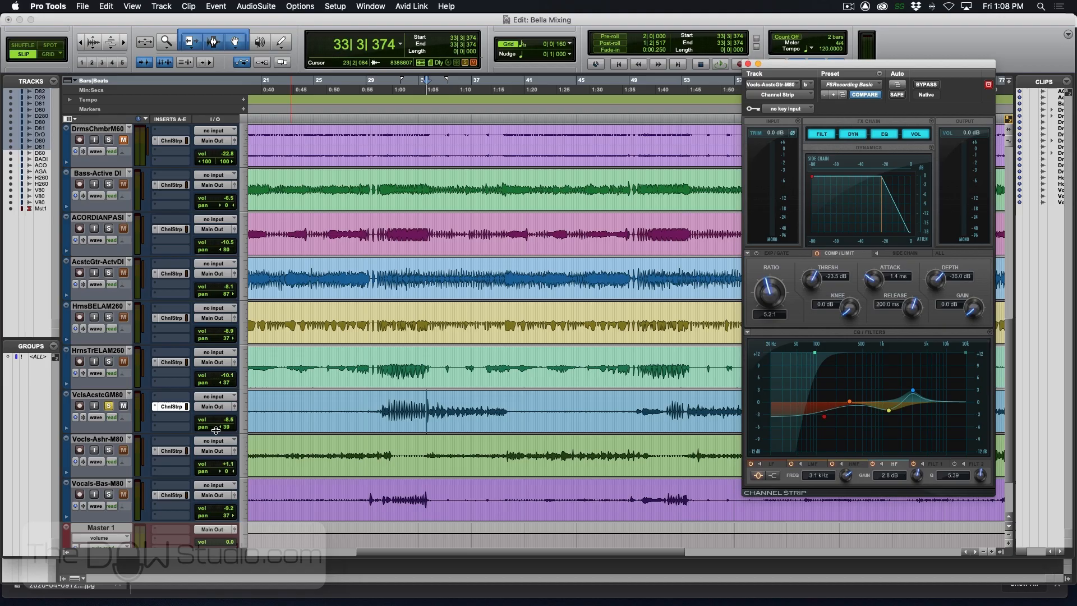
- Show the centre-panned vocal's Channel Strip alongside the acoustic guitarist's and audition both vocals soloed together
{"action": "left_click", "coordinate": [171, 451]}
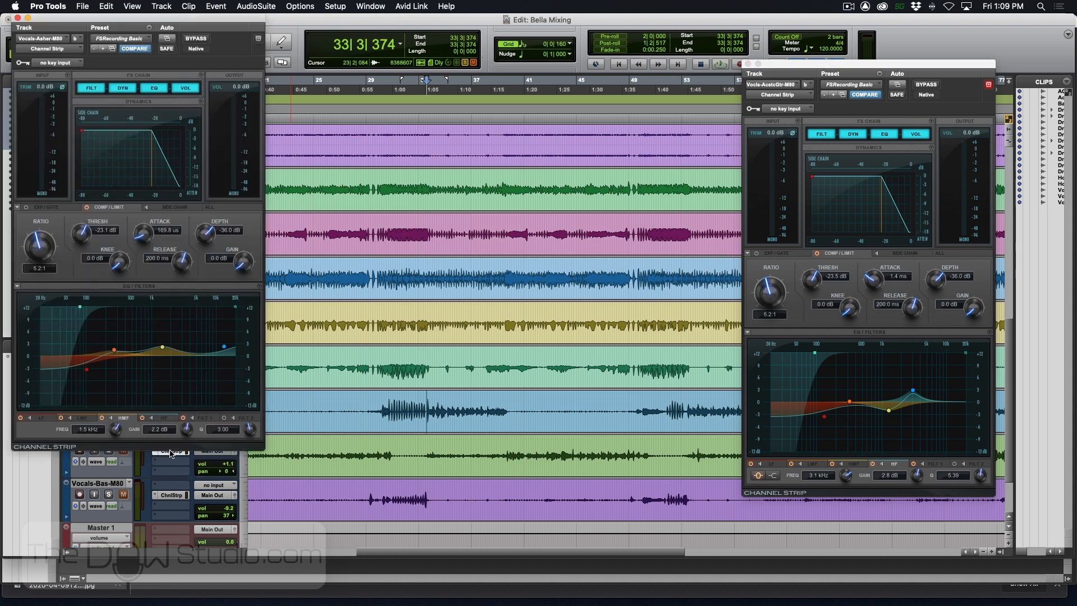
{"action": "left_click_drag", "start_coordinate": [166, 20], "coordinate": [284, 56]}
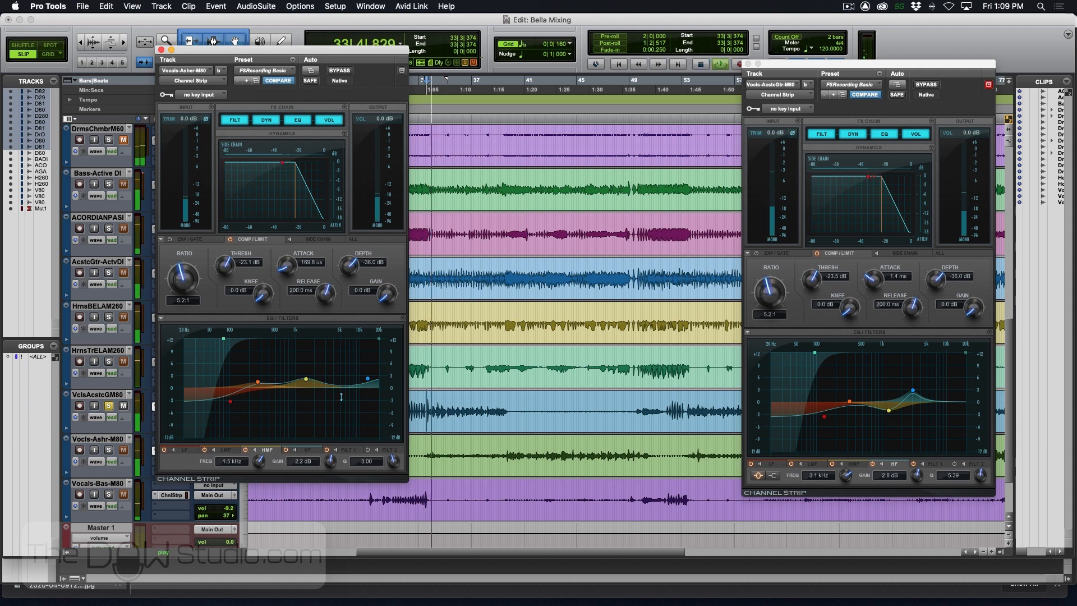
{"action": "left_click", "coordinate": [110, 451]}
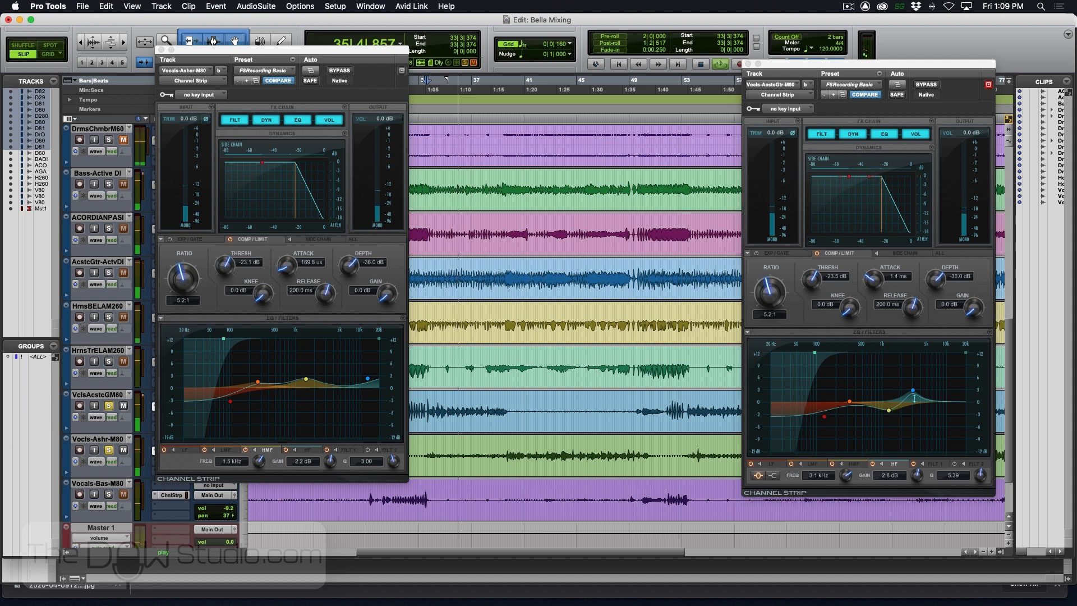
{"action": "key", "text": "space"}
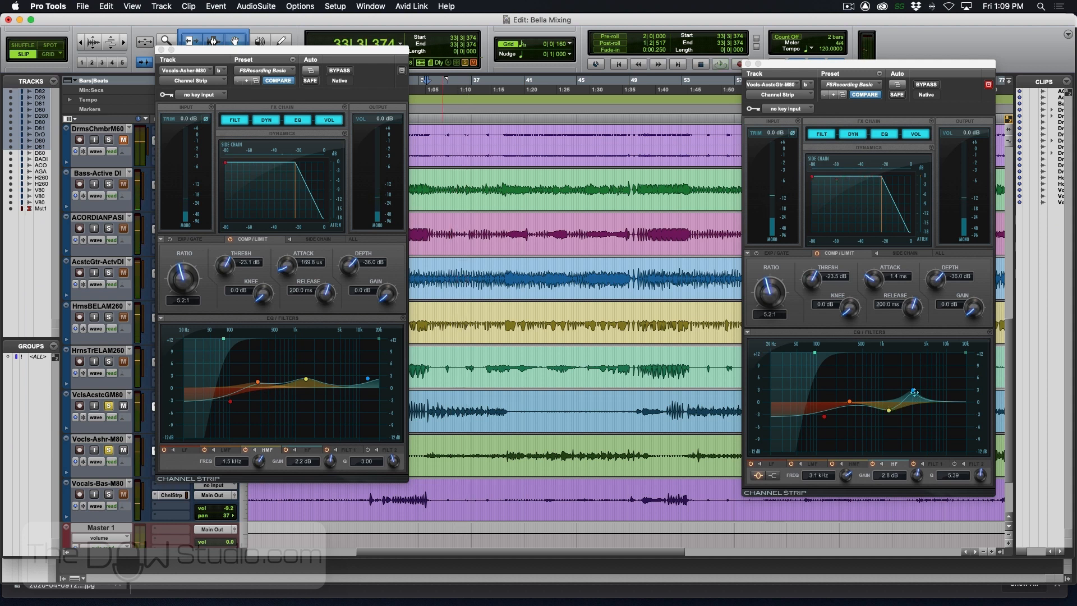
- Set the centre-panned vocal's HMF gain to 2.5 dB and the acoustic guitarist's vocal HF peak to 2.8 dB at 3.5 kHz
{"action": "left_click_drag", "start_coordinate": [914, 393], "coordinate": [915, 396]}
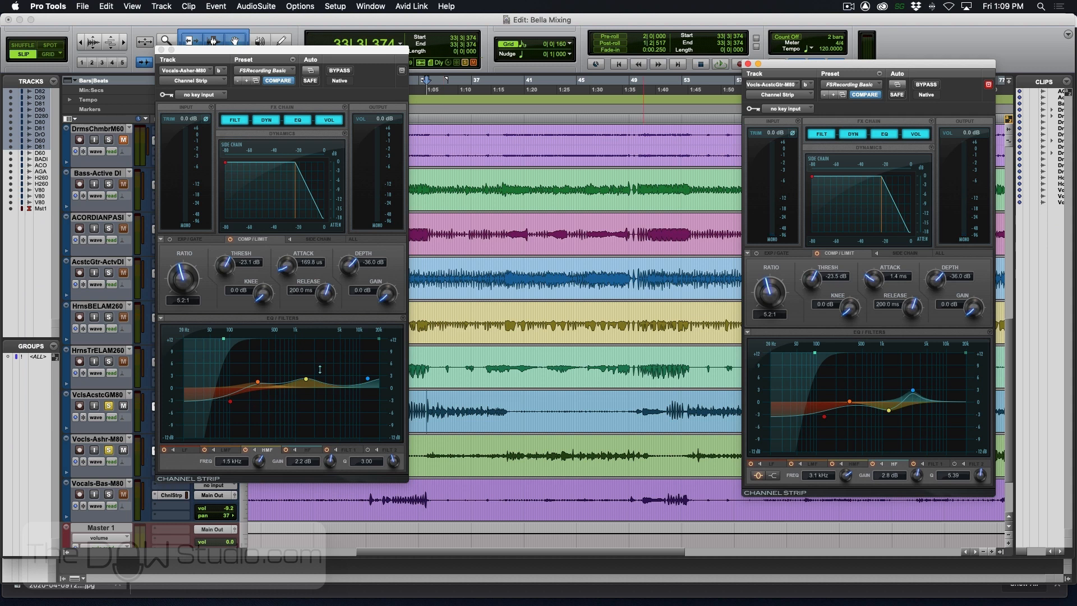
{"action": "left_click", "coordinate": [306, 380]}
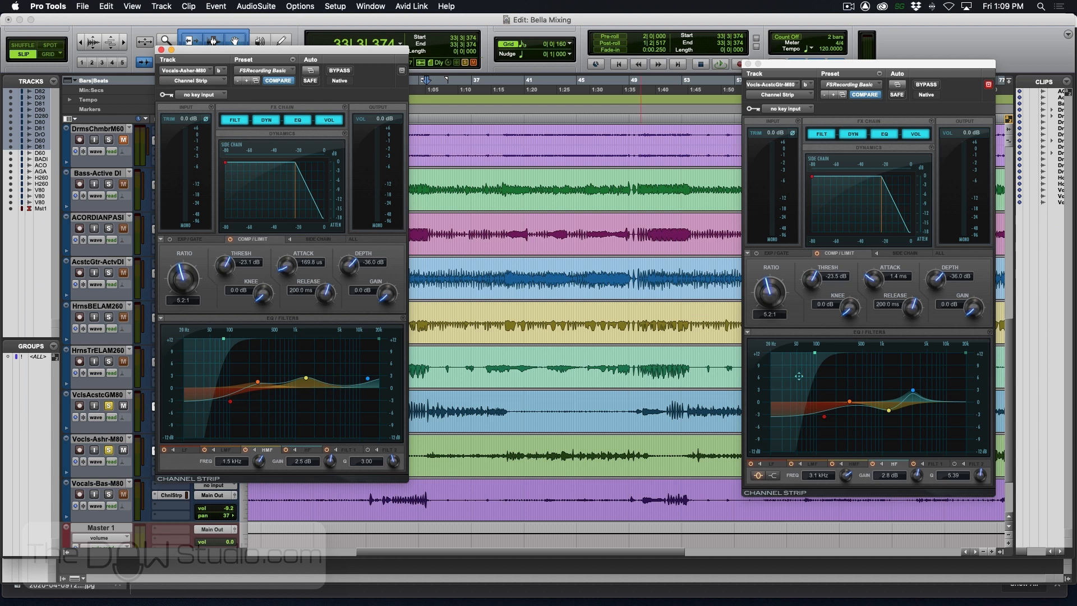
{"action": "left_click_drag", "start_coordinate": [912, 392], "coordinate": [915, 392]}
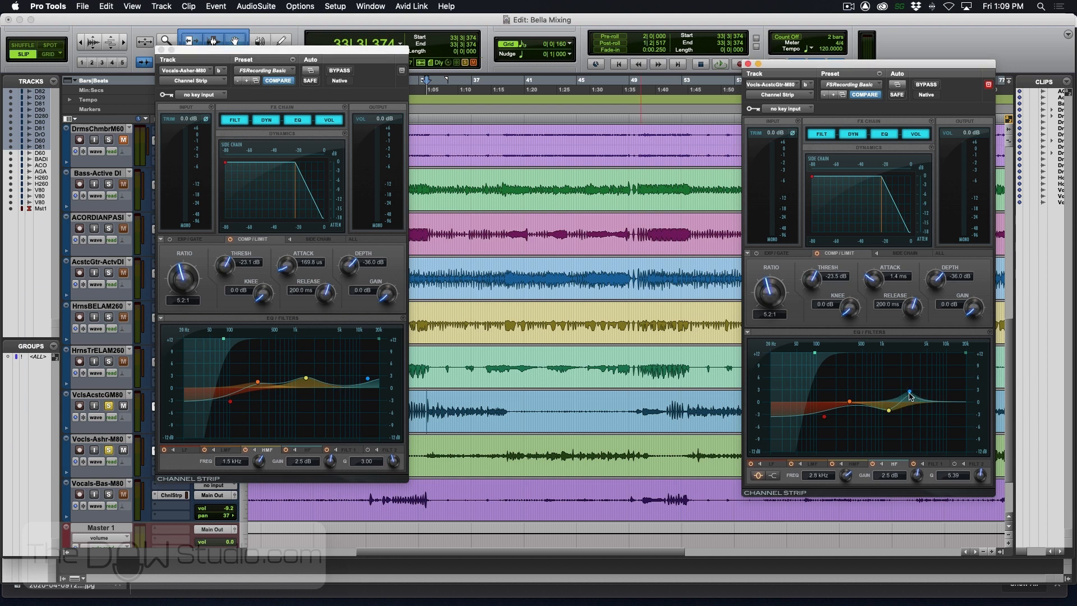
{"action": "key", "text": "space"}
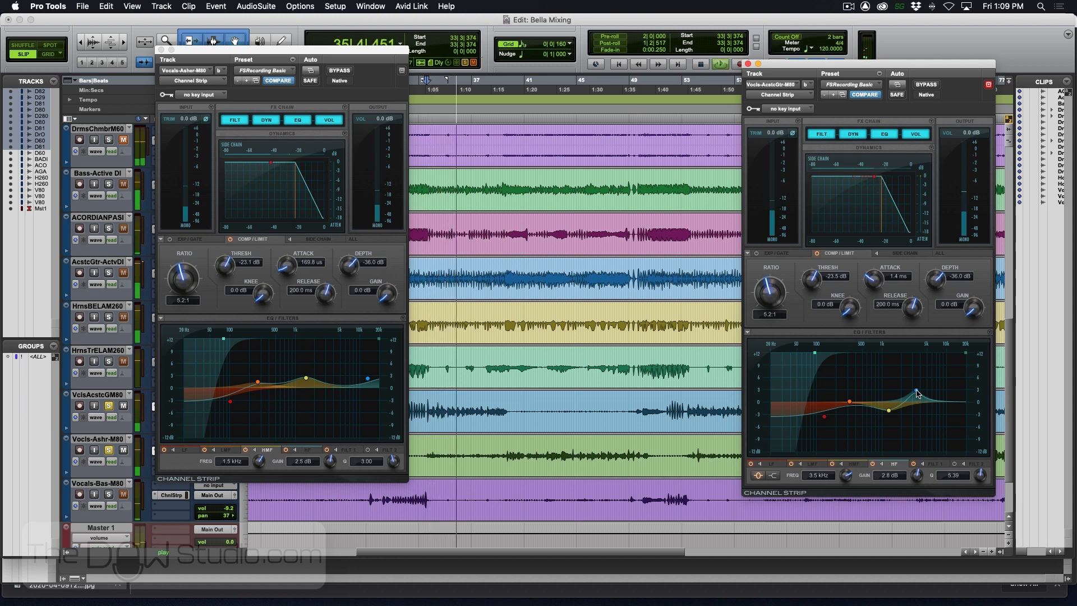
{"action": "key", "text": "space"}
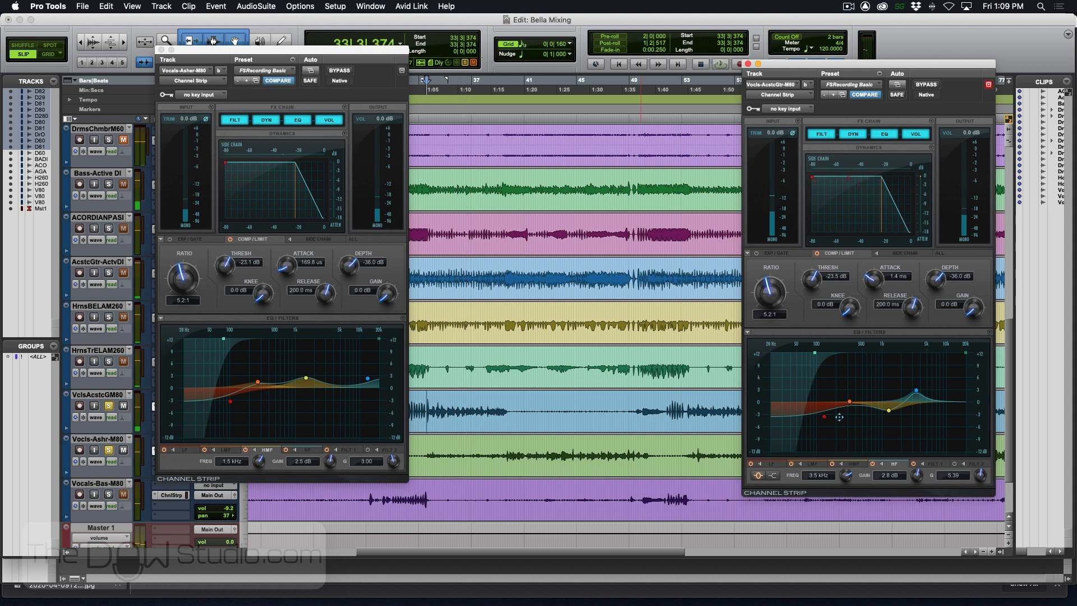
- Set the acoustic guitarist's vocal LF shelf to -4.7 dB at 214.0 Hz and its high-pass to 176.1 Hz, auditioning against the other vocal
{"action": "left_click_drag", "start_coordinate": [825, 416], "coordinate": [831, 420]}
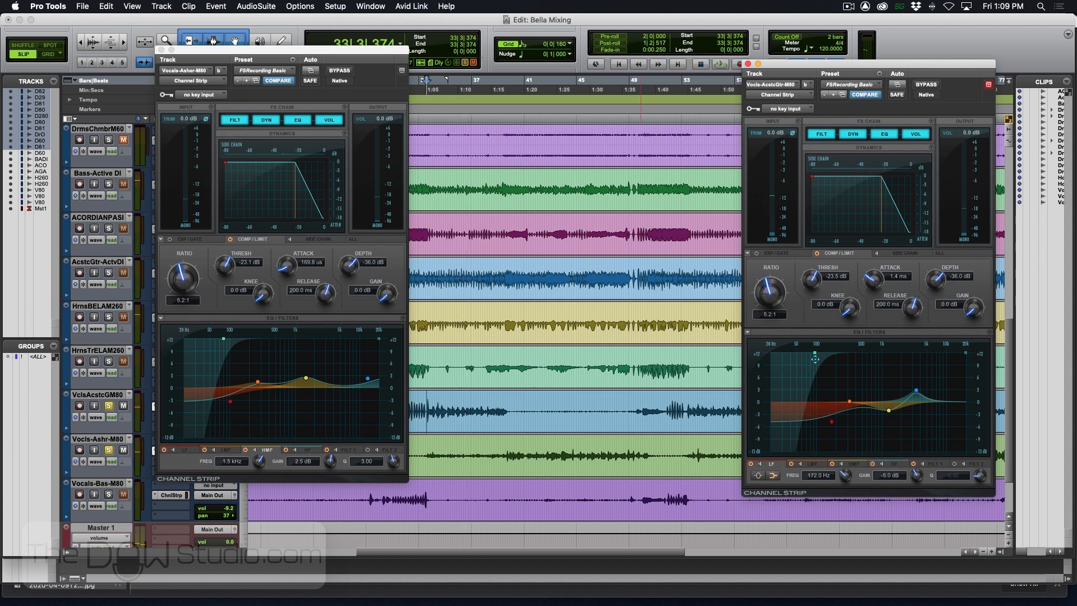
{"action": "key", "text": "space"}
{"action": "left_click_drag", "start_coordinate": [815, 359], "coordinate": [835, 353]}
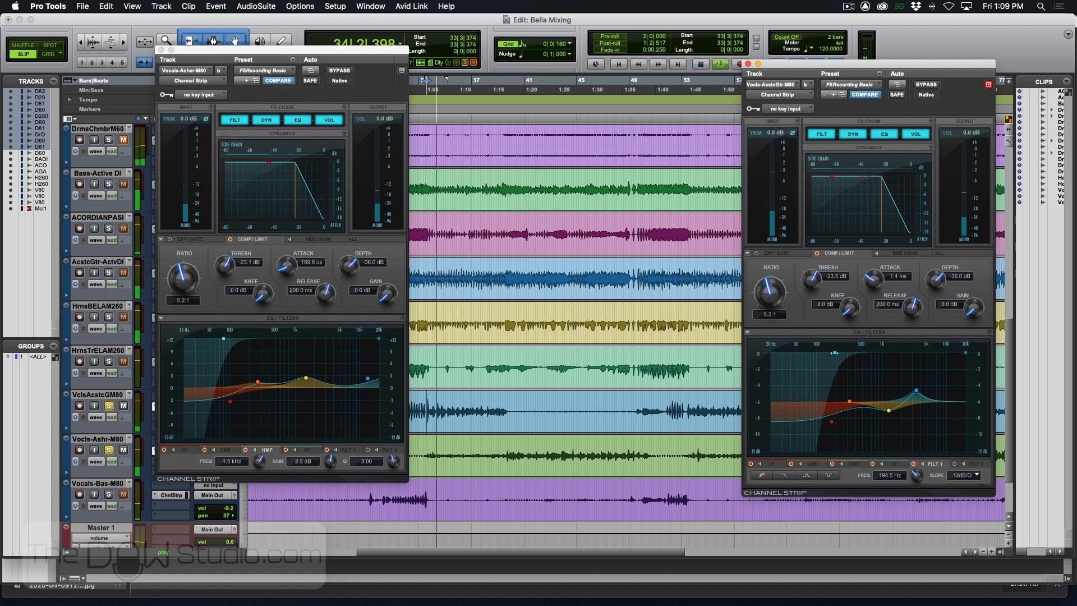
{"action": "left_click_drag", "start_coordinate": [831, 422], "coordinate": [837, 420]}
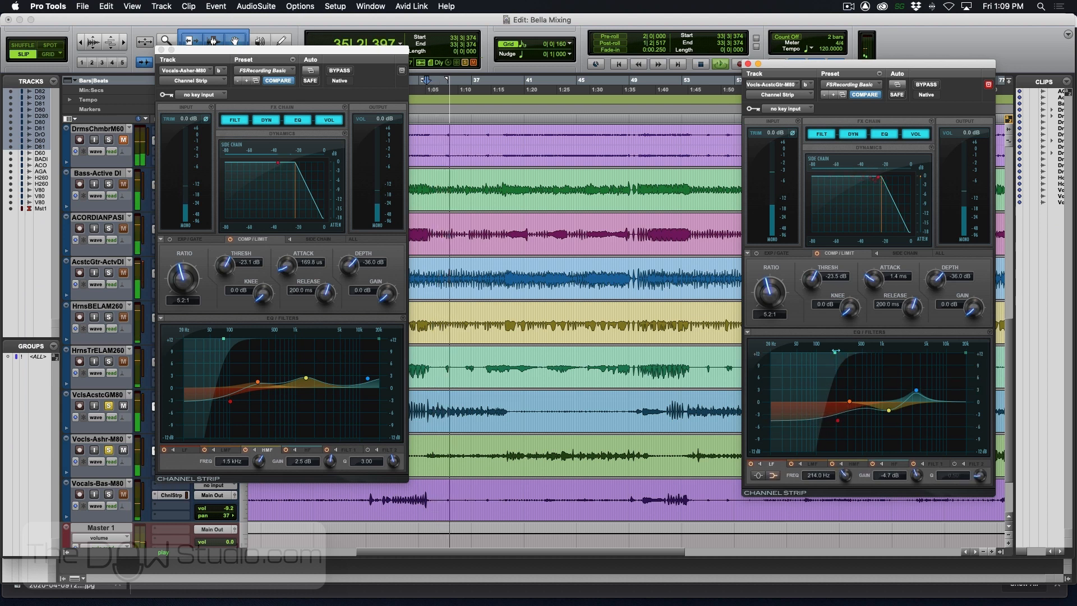
{"action": "left_click_drag", "start_coordinate": [835, 351], "coordinate": [831, 352]}
{"action": "key", "text": "space"}
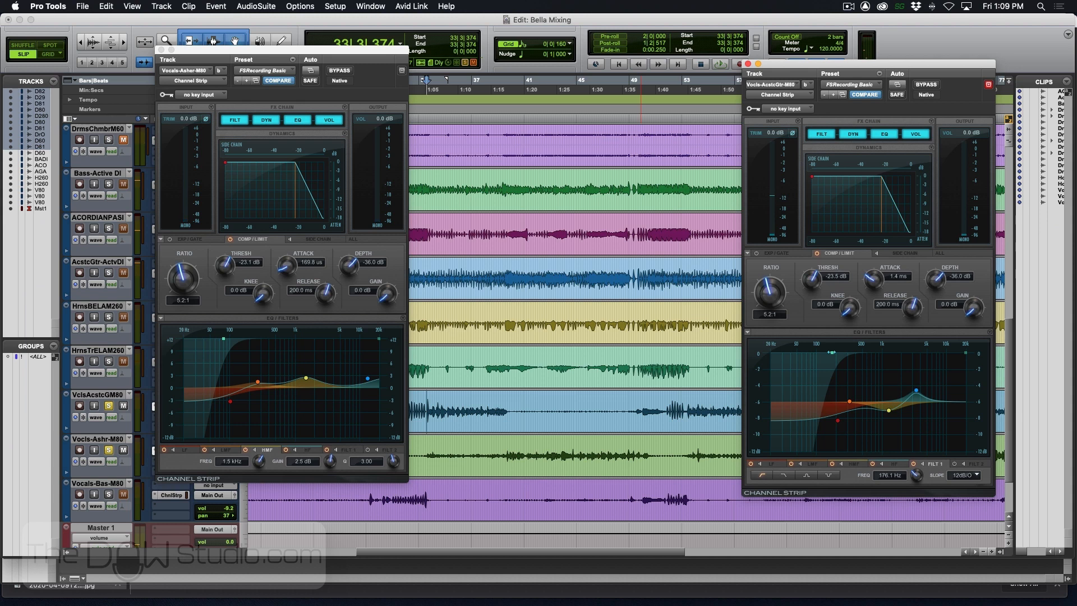
{"action": "key", "text": "space"}
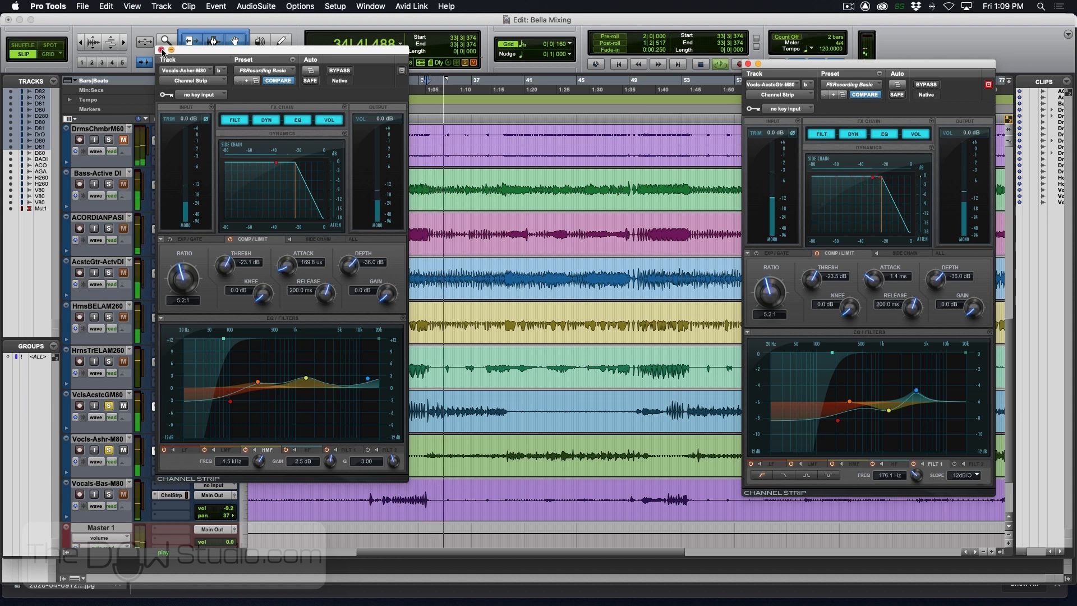
- Close the centre-panned vocal's Channel Strip, and solo the Vocals-Bass track with playback cued in its phrase at bar 31
{"action": "left_click", "coordinate": [162, 49]}
{"action": "key", "text": "space"}
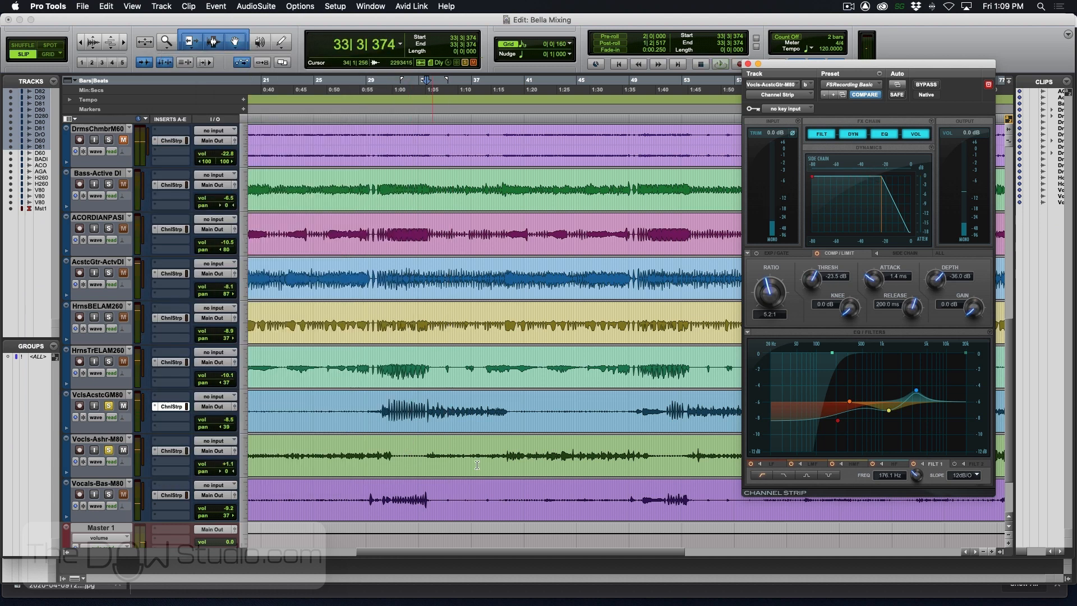
{"action": "left_click", "coordinate": [401, 496]}
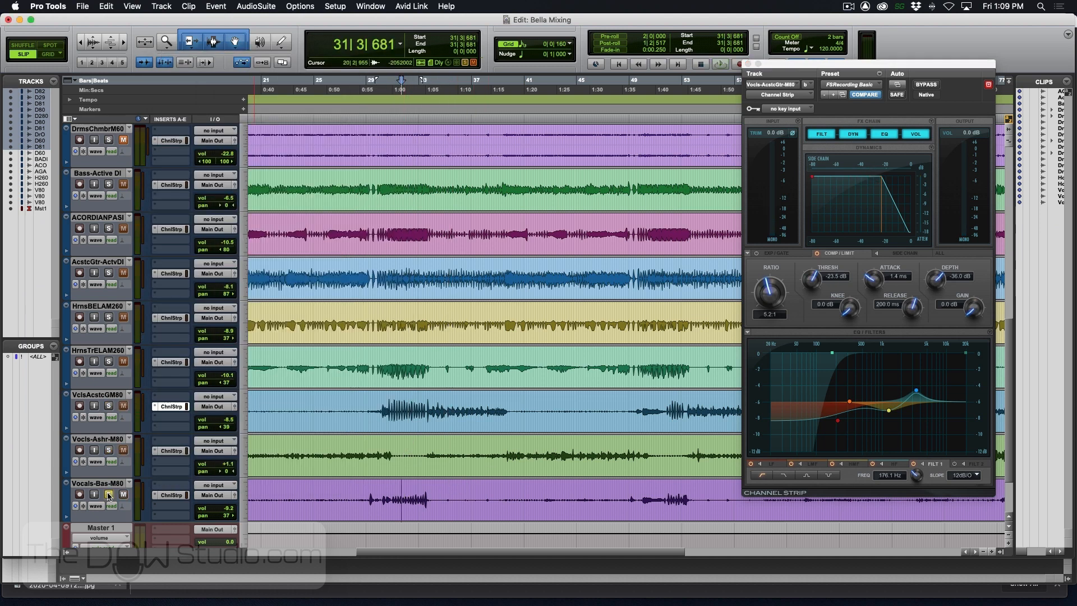
- Open the Vocals-Bass track's Channel Strip, raise its high-pass filter just above 100 Hz and set the LF shelf to -4.8 dB at 168.6 Hz
{"action": "left_click", "coordinate": [166, 495]}
{"action": "key", "text": "space"}
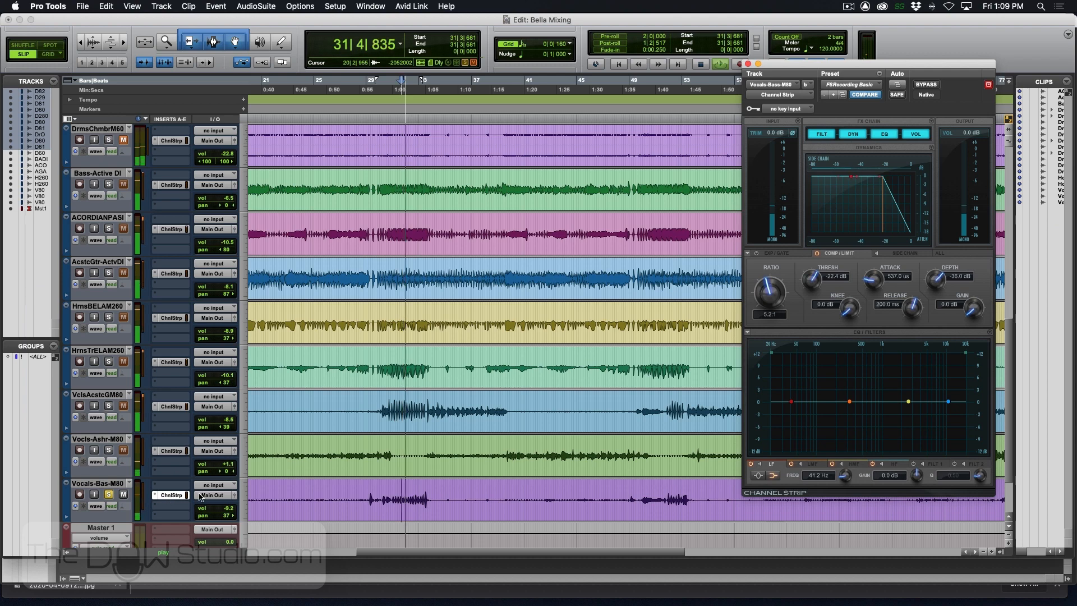
{"action": "key", "text": "space"}
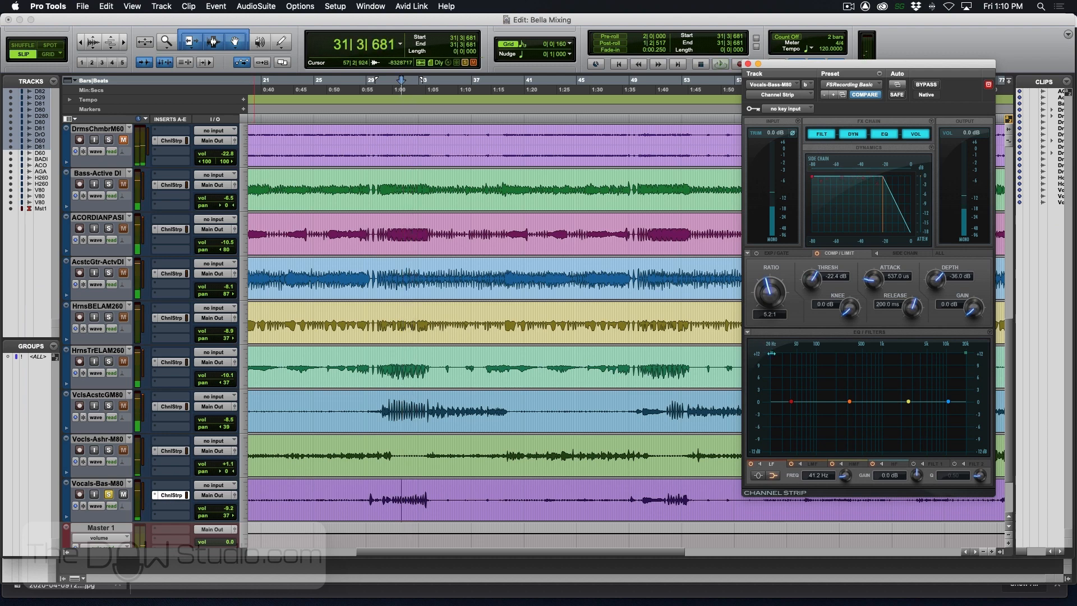
{"action": "left_click_drag", "start_coordinate": [773, 354], "coordinate": [790, 358]}
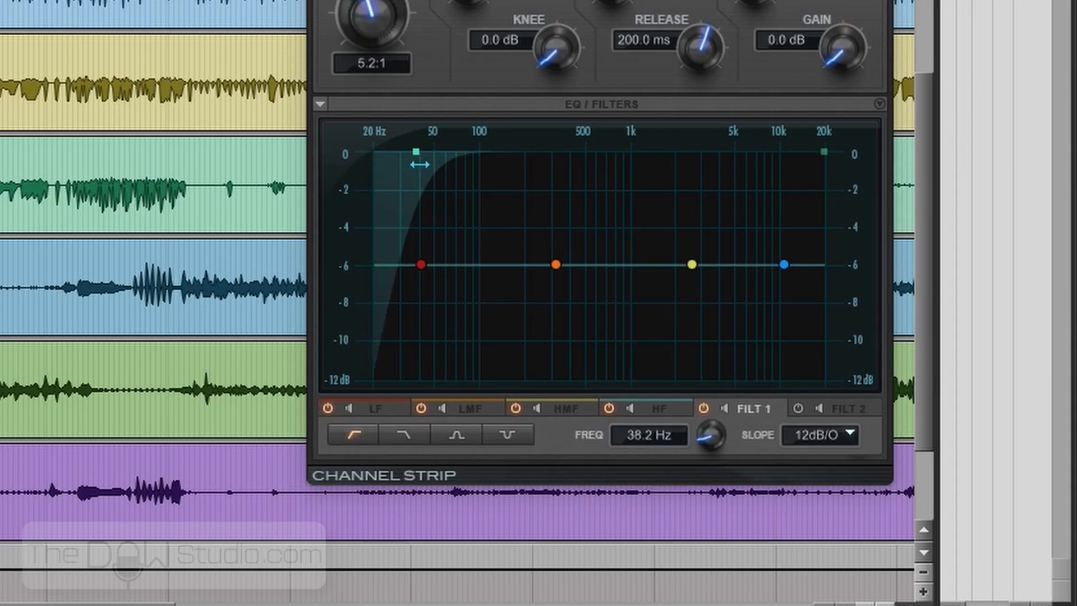
{"action": "left_click_drag", "start_coordinate": [420, 164], "coordinate": [492, 164]}
{"action": "left_click_drag", "start_coordinate": [420, 264], "coordinate": [513, 307]}
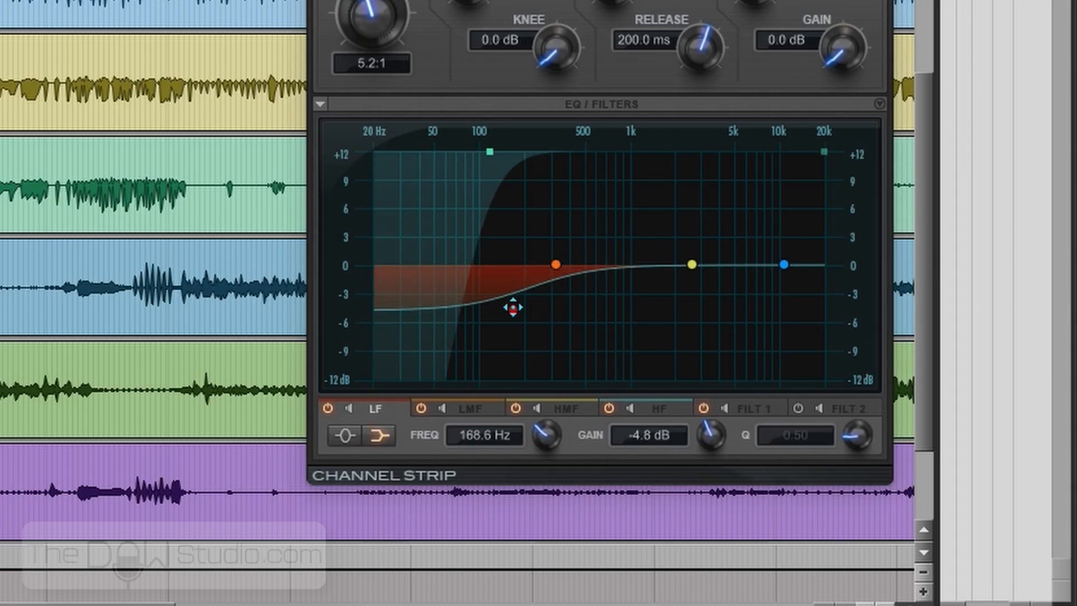
- During playback, cut the Vocals-Bass HMF band by about 2 dB near 2 kHz and boost its LMF 1.7 dB at 519.5 Hz
{"action": "key", "text": "space"}
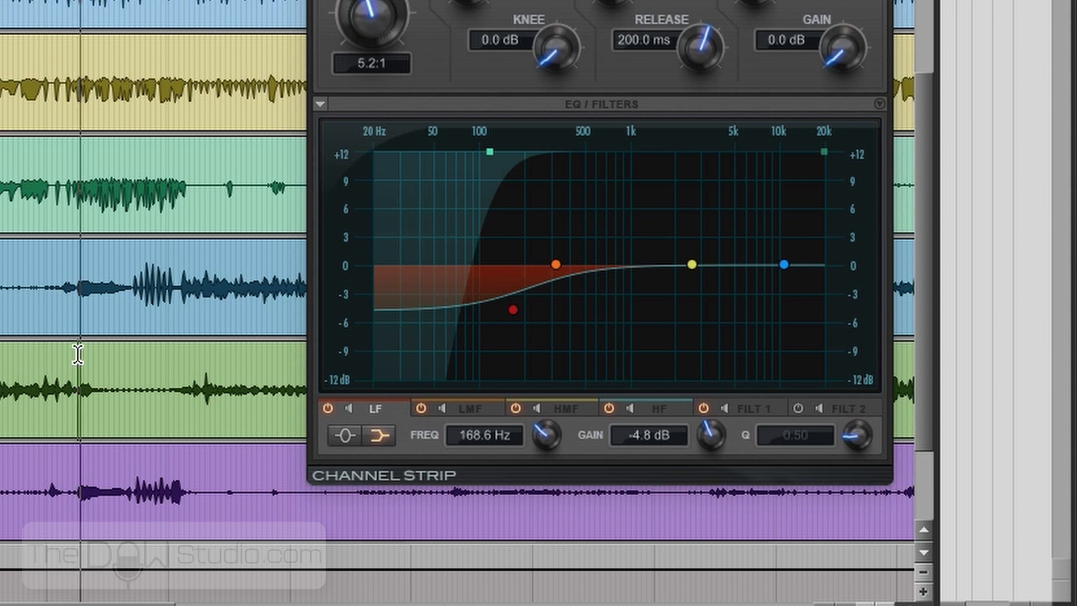
{"action": "left_click_drag", "start_coordinate": [691, 265], "coordinate": [673, 287]}
{"action": "left_click_drag", "start_coordinate": [553, 262], "coordinate": [585, 248]}
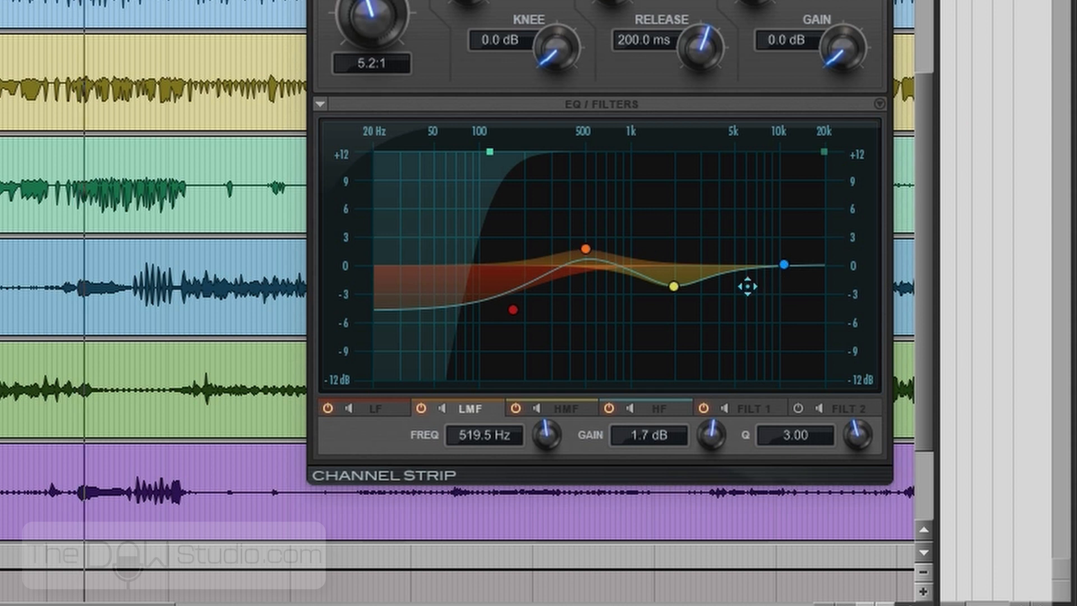
- Switch the Vocals-Bass HF band from shelf to peak, with Q 6.80 and a 3.2 dB boost at 6.1 kHz
{"action": "left_click_drag", "start_coordinate": [789, 267], "coordinate": [736, 248]}
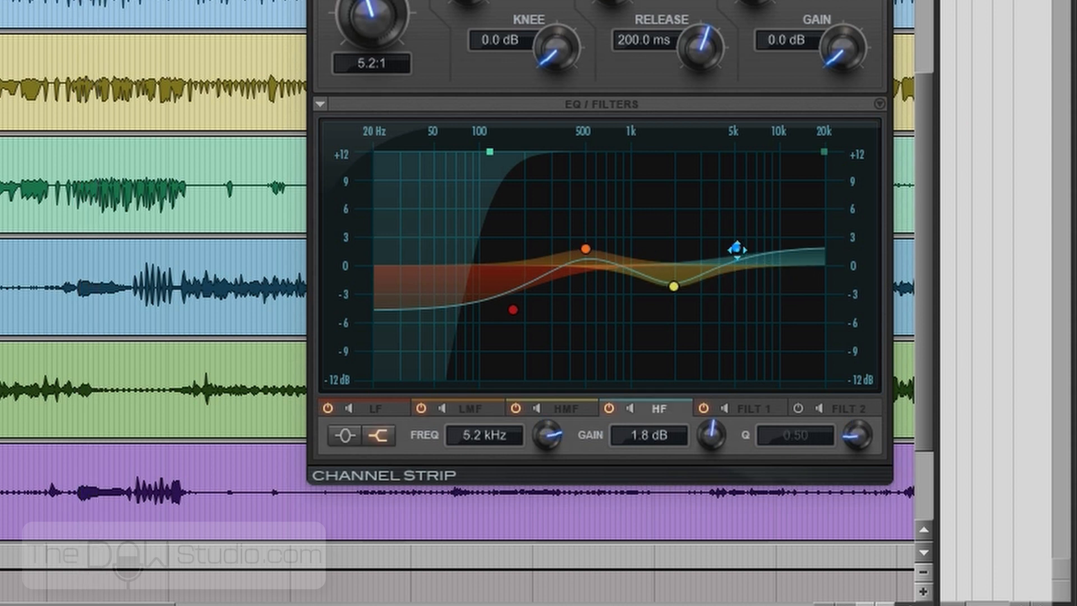
{"action": "left_click", "coordinate": [346, 435]}
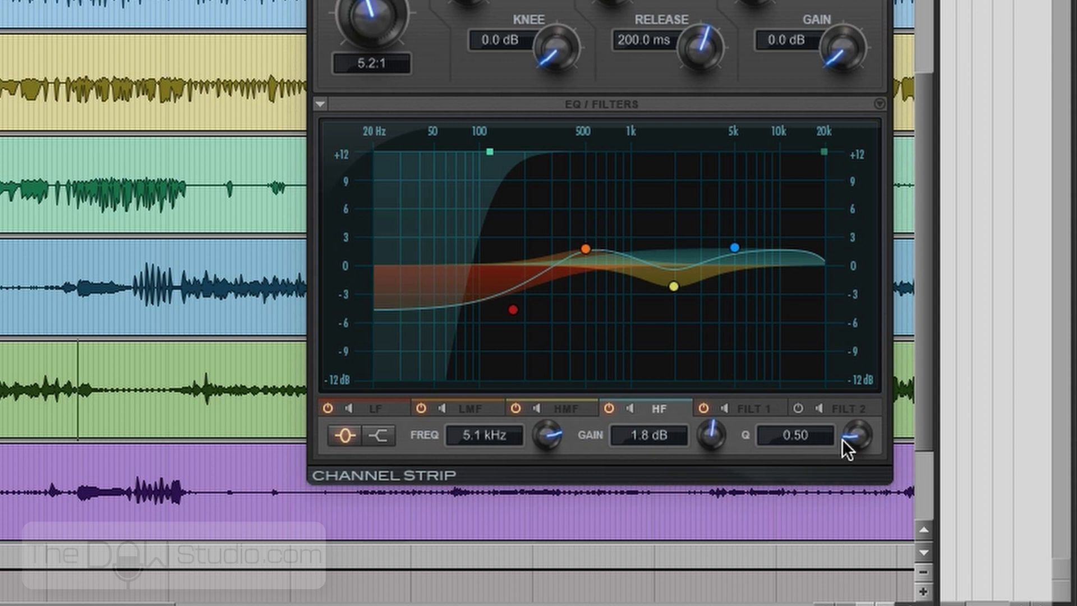
{"action": "left_click_drag", "start_coordinate": [862, 425], "coordinate": [872, 370]}
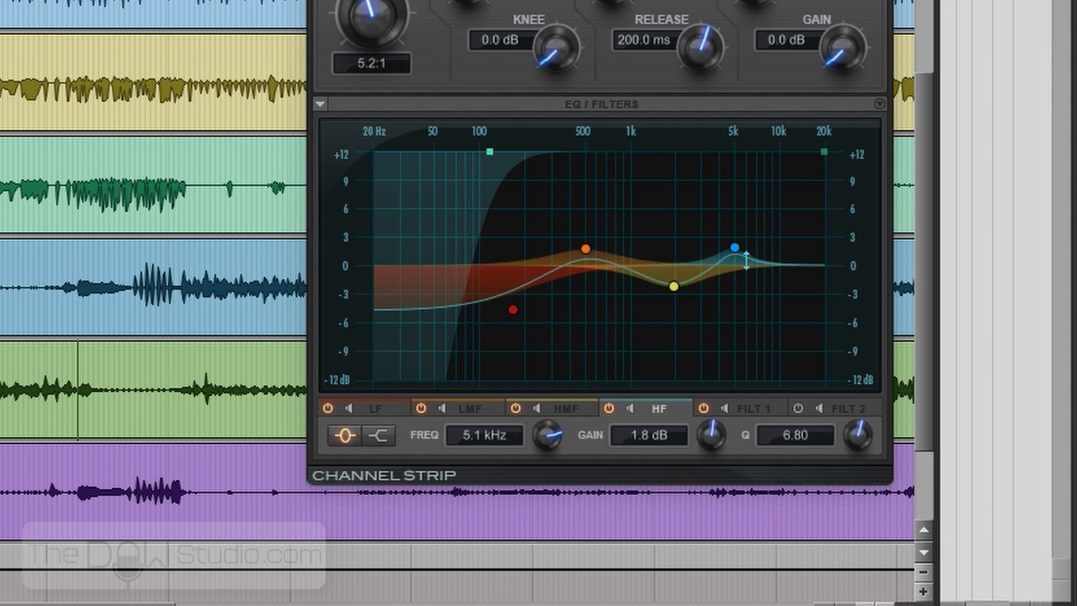
{"action": "mouse_move", "coordinate": [736, 248]}
{"action": "left_mouse_down"}
{"action": "mouse_move", "coordinate": [757, 235]}
{"action": "mouse_move", "coordinate": [746, 235]}
{"action": "left_mouse_up"}
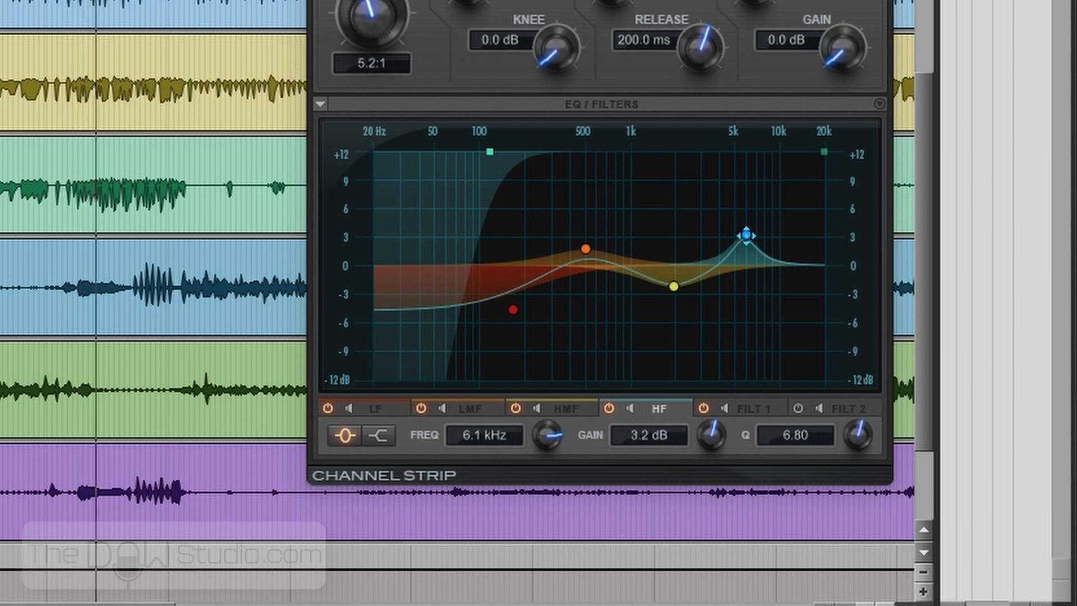
- Refine the Vocals-Bass EQ with LMF 0.7 dB at 509.3 Hz, high-pass 206.5 Hz and LF shelf -5.1 dB at 214.0 Hz
{"action": "left_click_drag", "start_coordinate": [585, 248], "coordinate": [584, 257]}
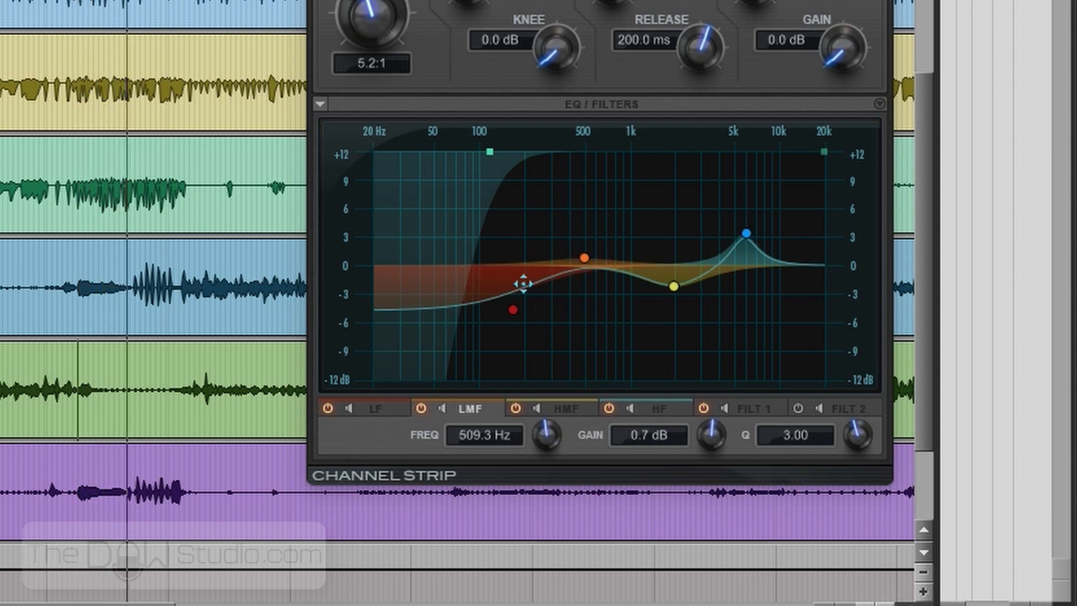
{"action": "left_click_drag", "start_coordinate": [490, 152], "coordinate": [528, 149]}
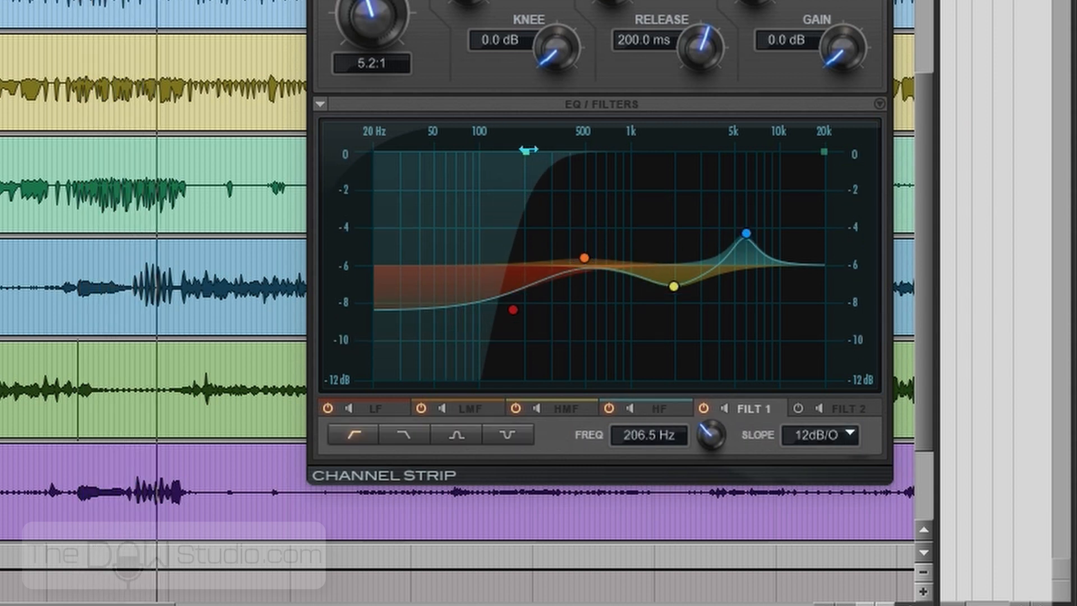
{"action": "mouse_move", "coordinate": [514, 309]}
{"action": "left_mouse_down"}
{"action": "mouse_move", "coordinate": [548, 305]}
{"action": "mouse_move", "coordinate": [531, 312]}
{"action": "left_mouse_up"}
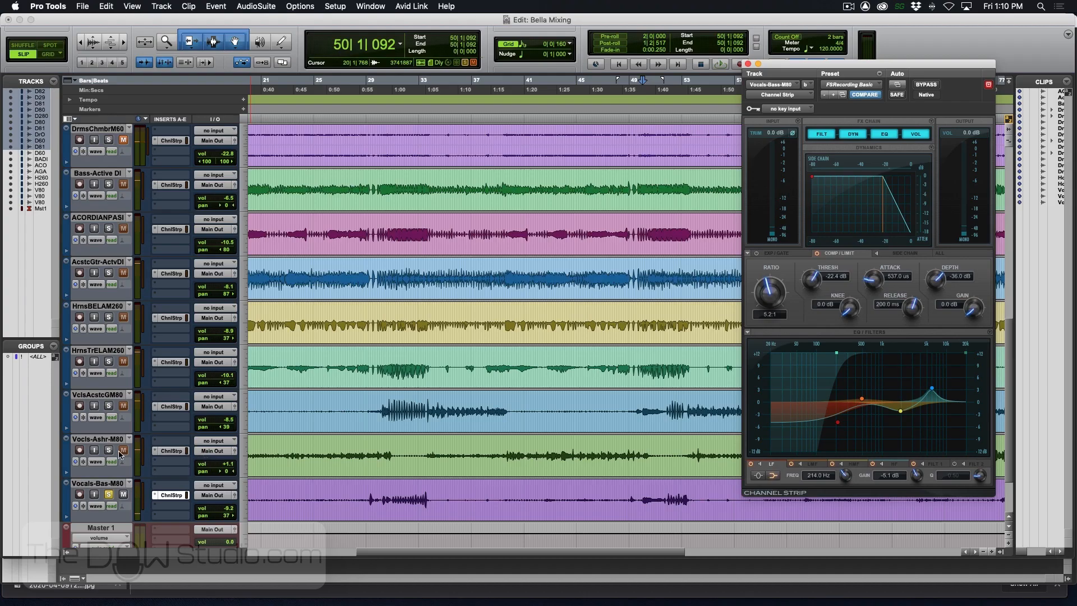
- Unsolo the Vocals-Bass track and audition the full mix from bar 50
{"action": "left_click", "coordinate": [109, 495]}
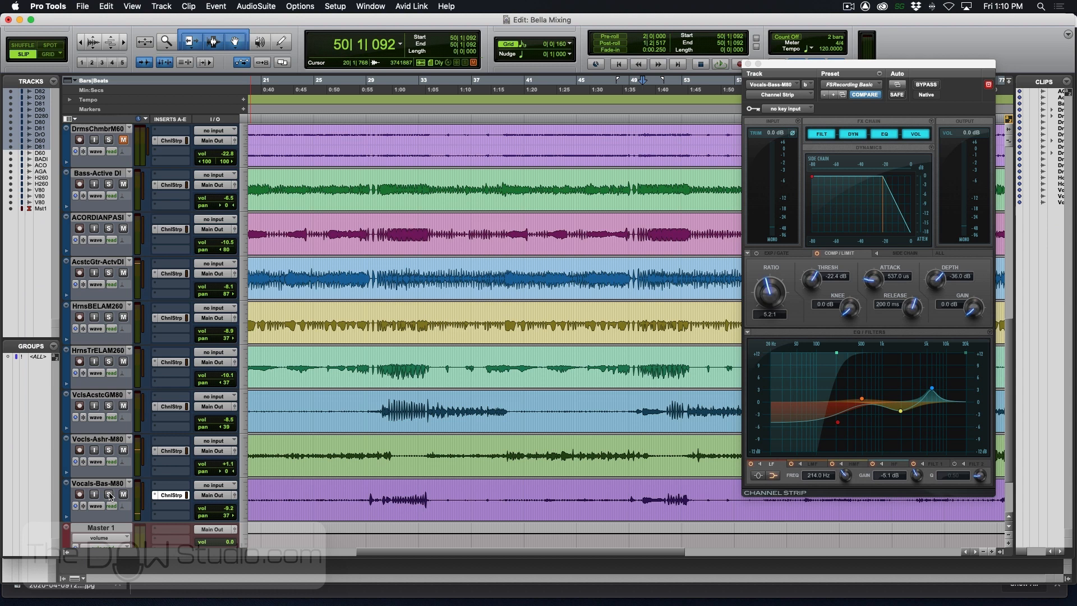
{"action": "key", "text": "space"}
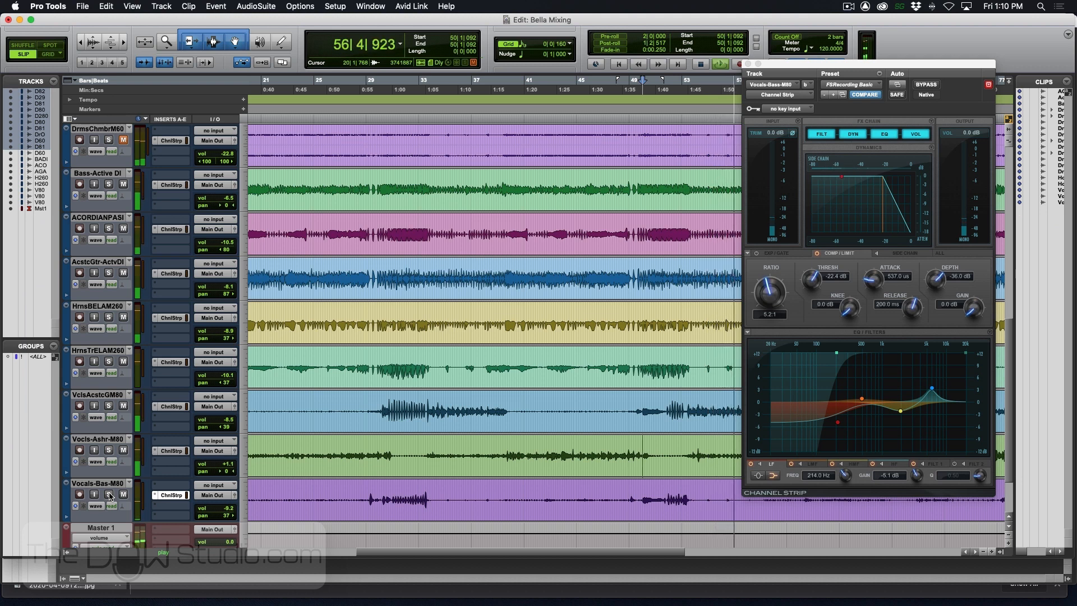
{"action": "key", "text": "space"}
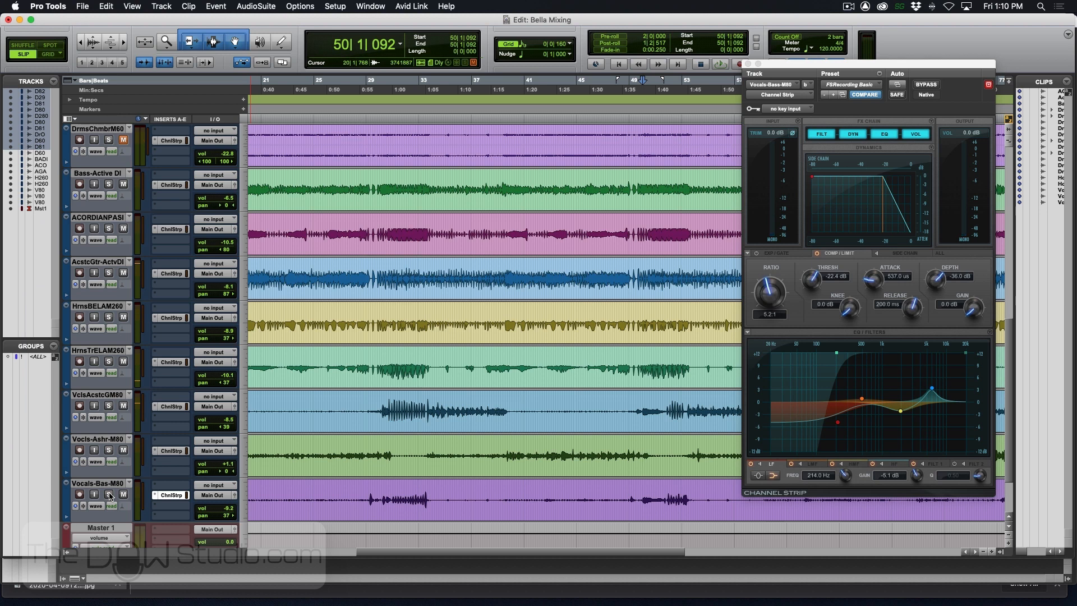
- Show the Mix window and compare the playing mix with all tracks' Channel Strip inserts bypassed and active, leaving them active
{"action": "key", "text": "super+equal"}
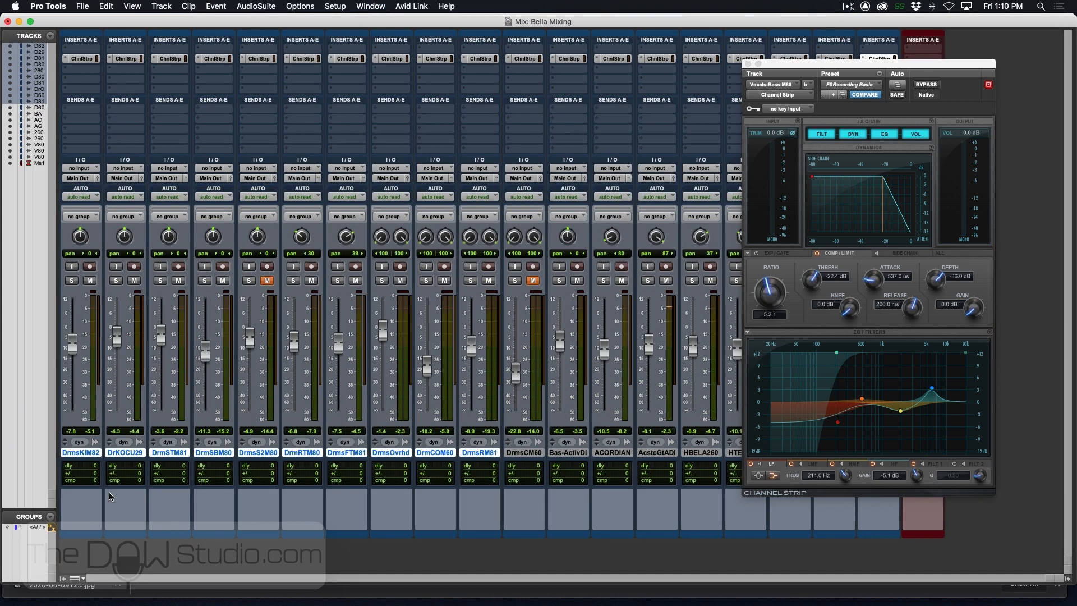
{"action": "left_click", "coordinate": [481, 58], "text": "alt+super"}
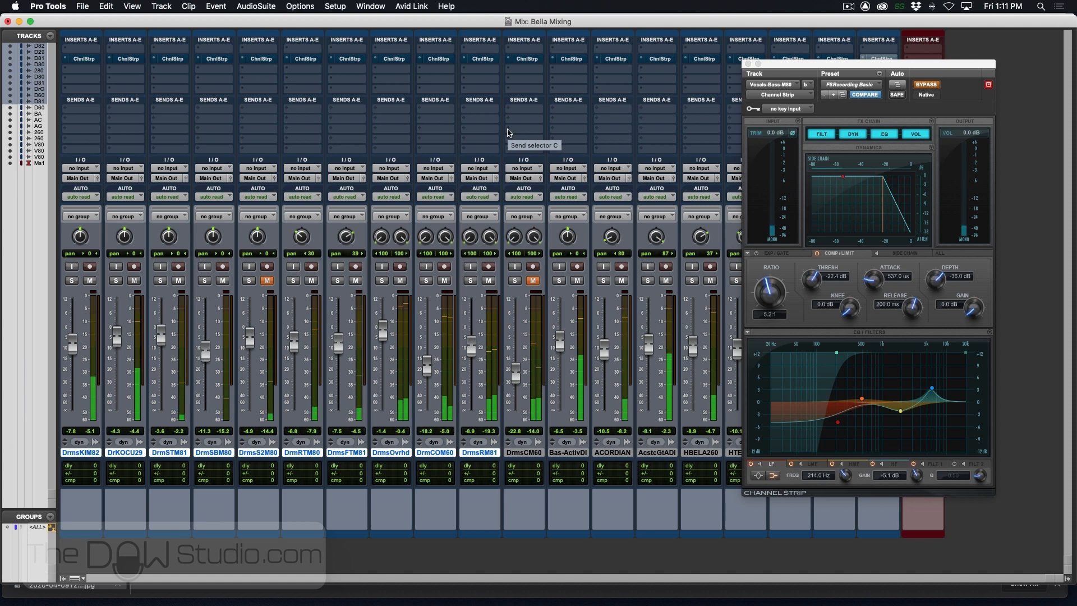
{"action": "left_click", "coordinate": [525, 61], "text": "alt+super"}
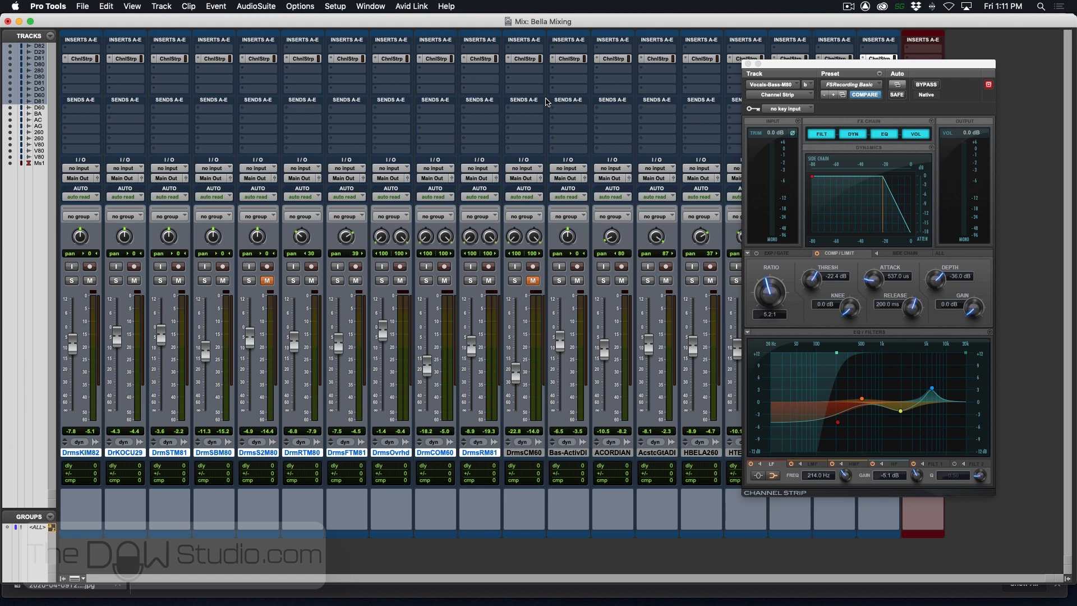
{"action": "key", "text": "space"}
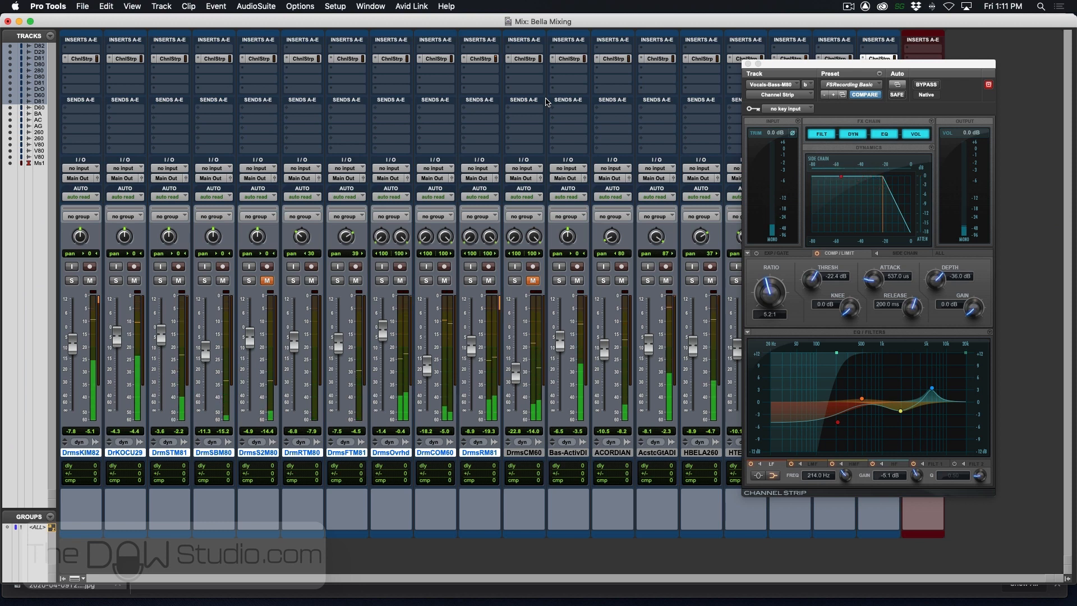
{"action": "left_click", "coordinate": [526, 60], "text": "alt+super"}
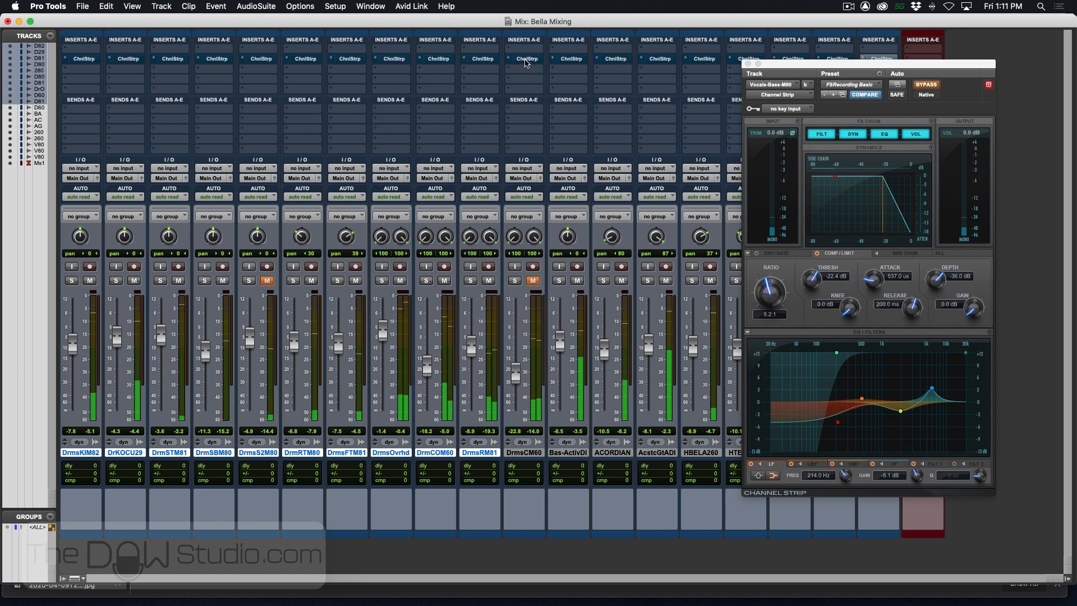
{"action": "left_click", "coordinate": [528, 60], "text": "alt+super"}
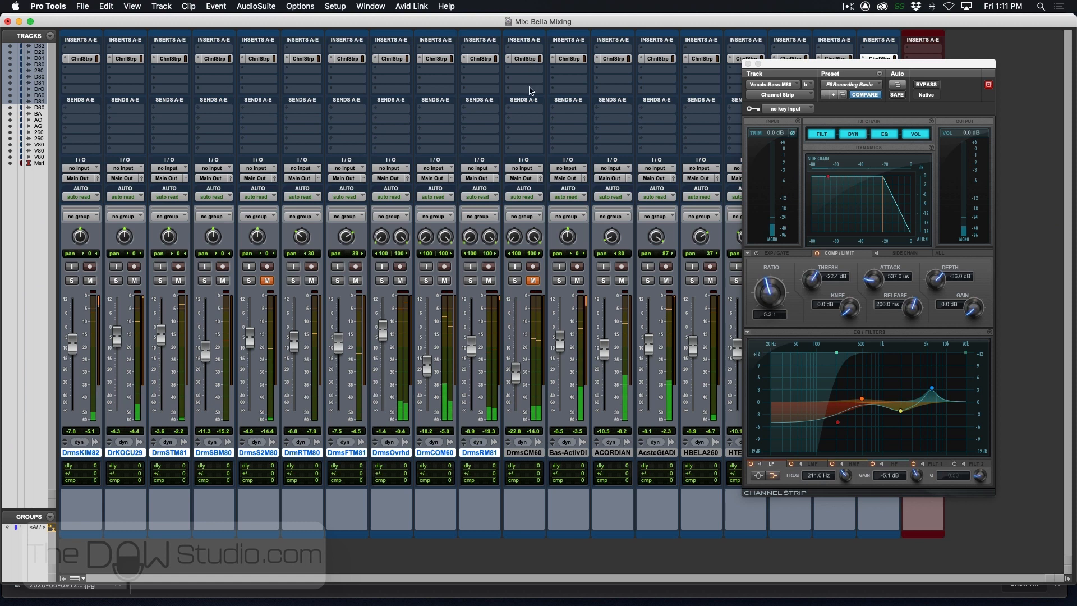